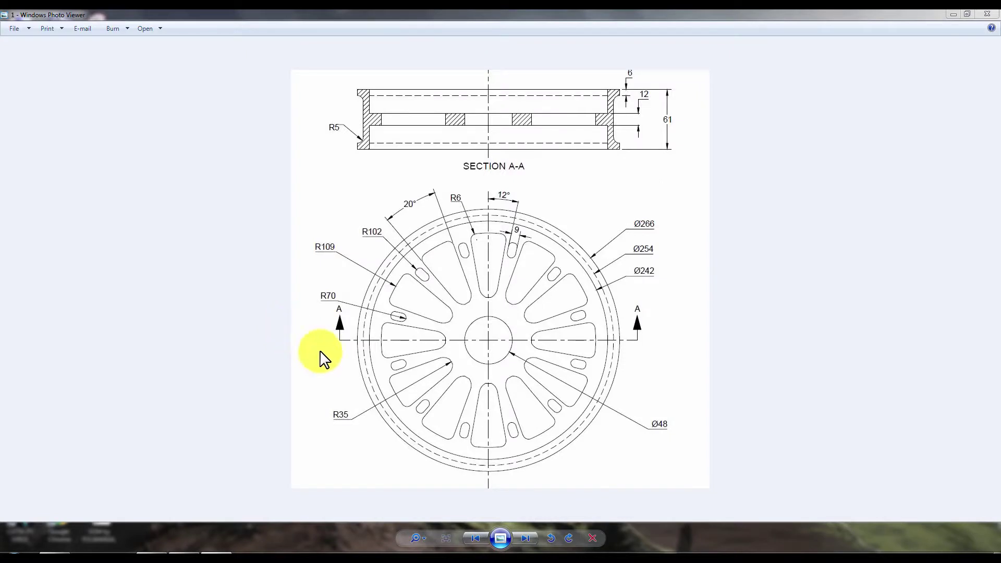
Create a new part document and start a sketch on the Front Plane
{"action": "left_click", "coordinate": [152, 550]}
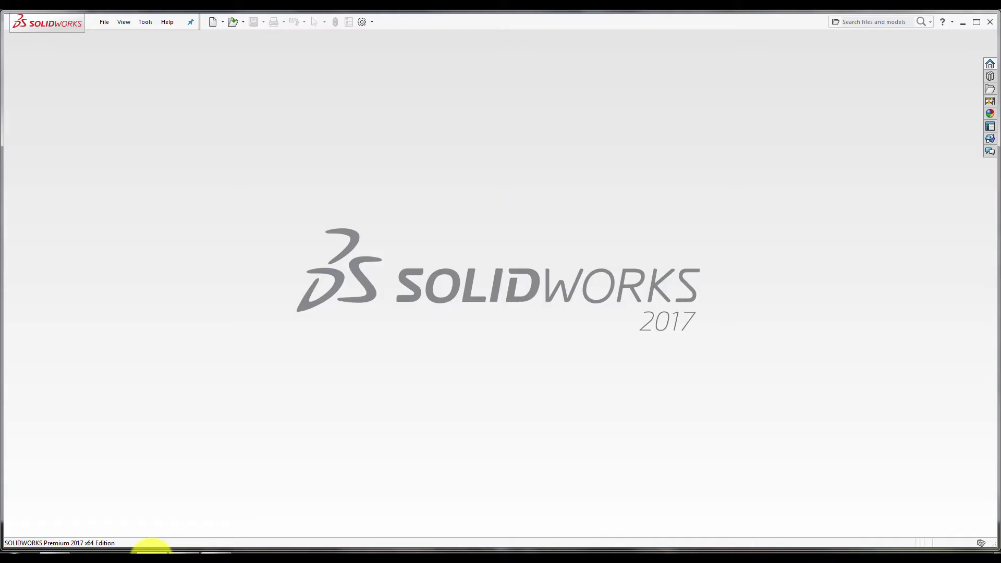
{"action": "key", "text": "ctrl+n"}
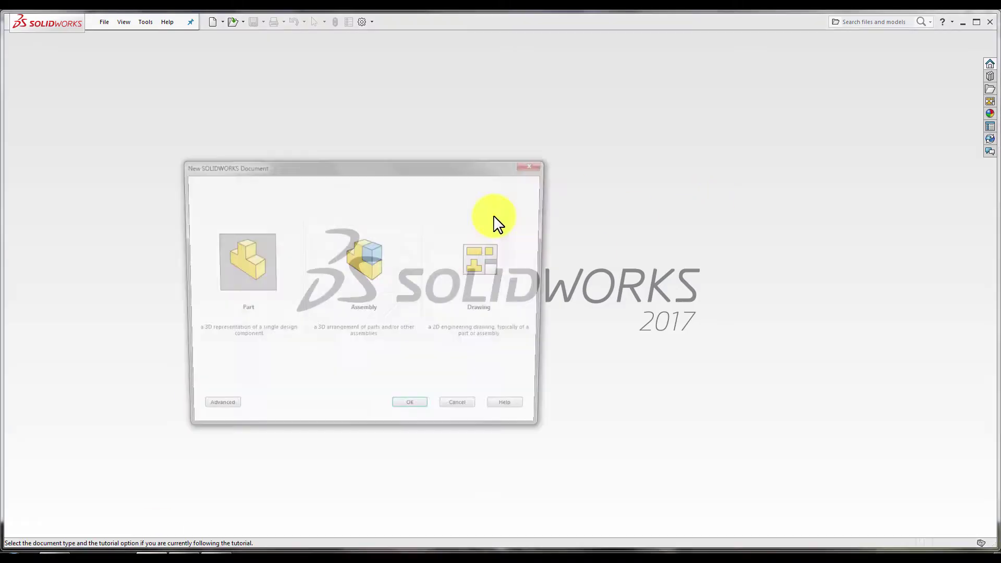
{"action": "left_click", "coordinate": [413, 412]}
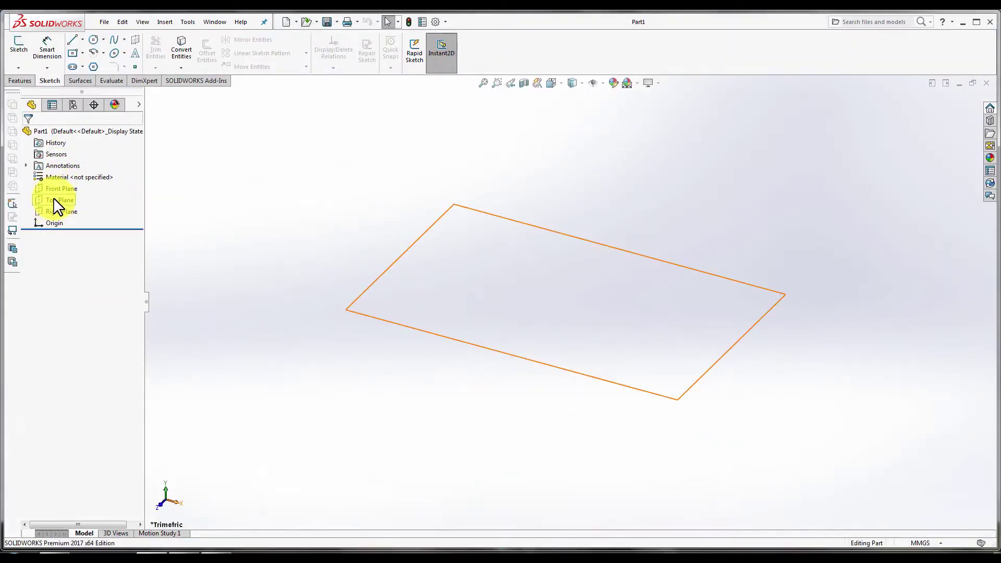
{"action": "right_click", "coordinate": [54, 189]}
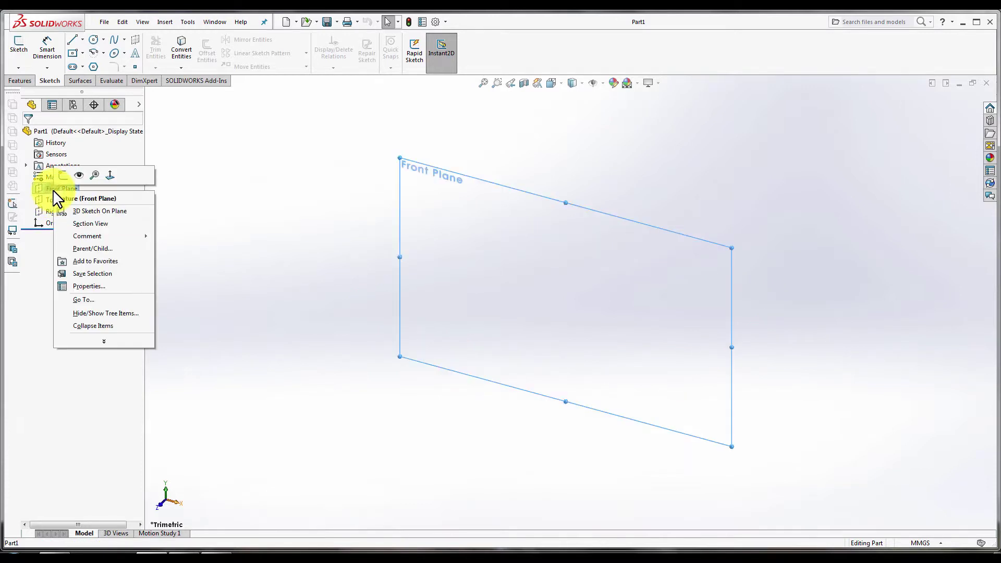
{"action": "left_click", "coordinate": [62, 175]}
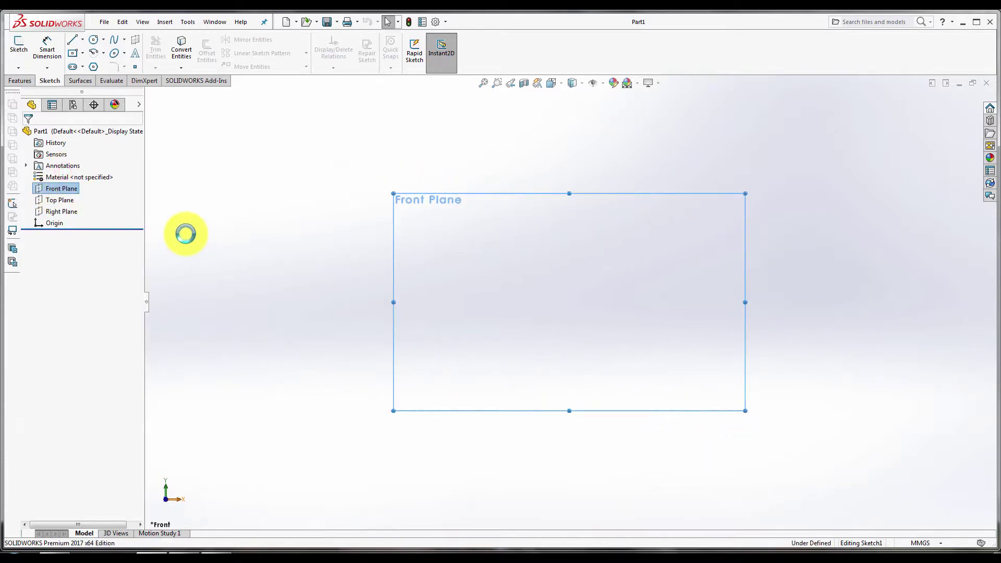
Draw infinite horizontal and vertical construction lines crossing at the origin
{"action": "left_click", "coordinate": [73, 41]}
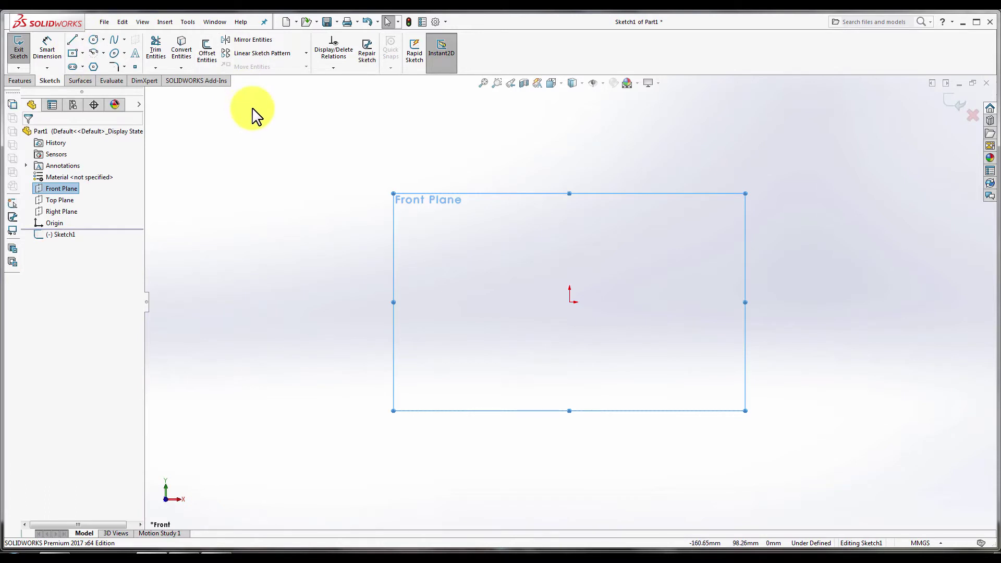
{"action": "left_click", "coordinate": [52, 207]}
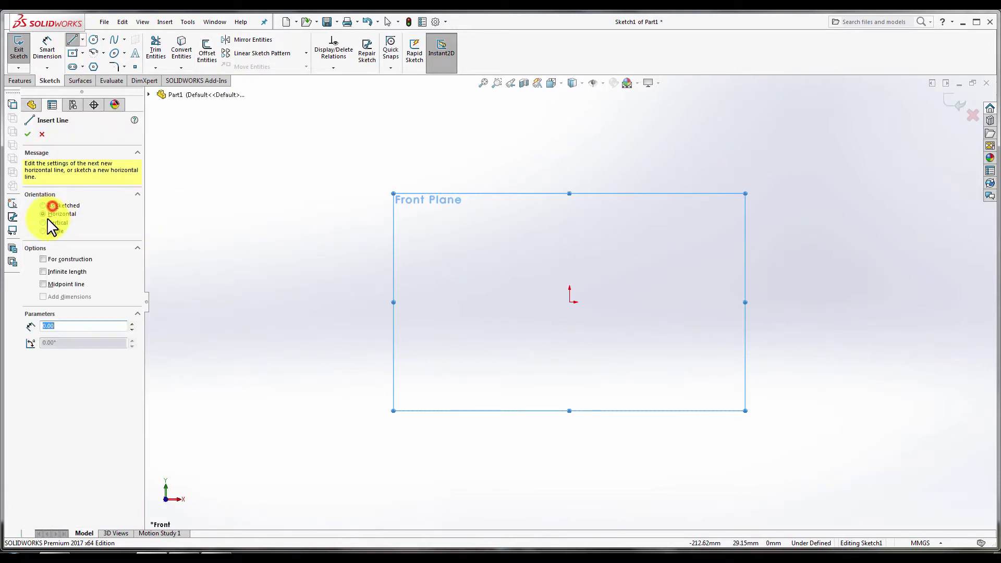
{"action": "left_click", "coordinate": [42, 272]}
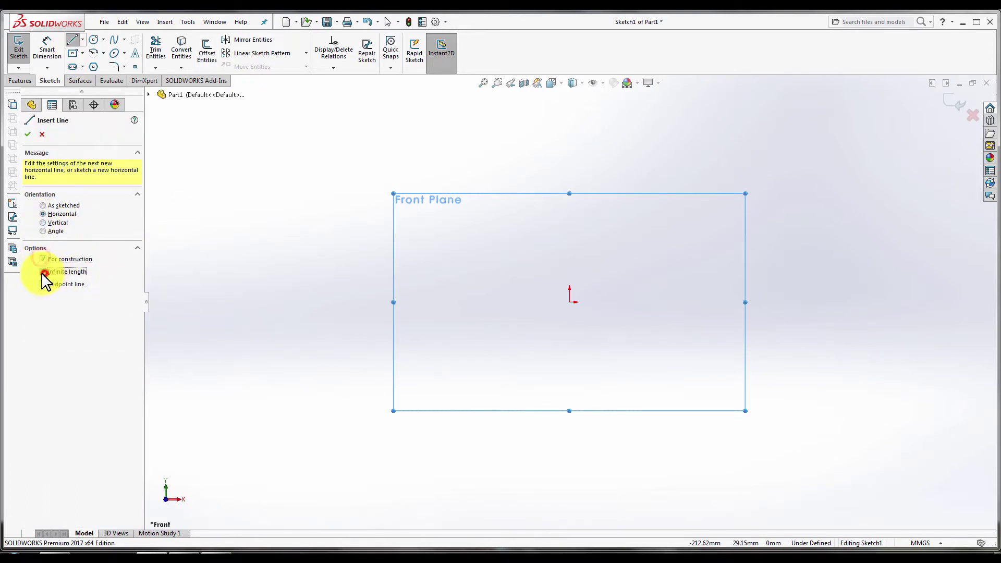
{"action": "left_click", "coordinate": [570, 302]}
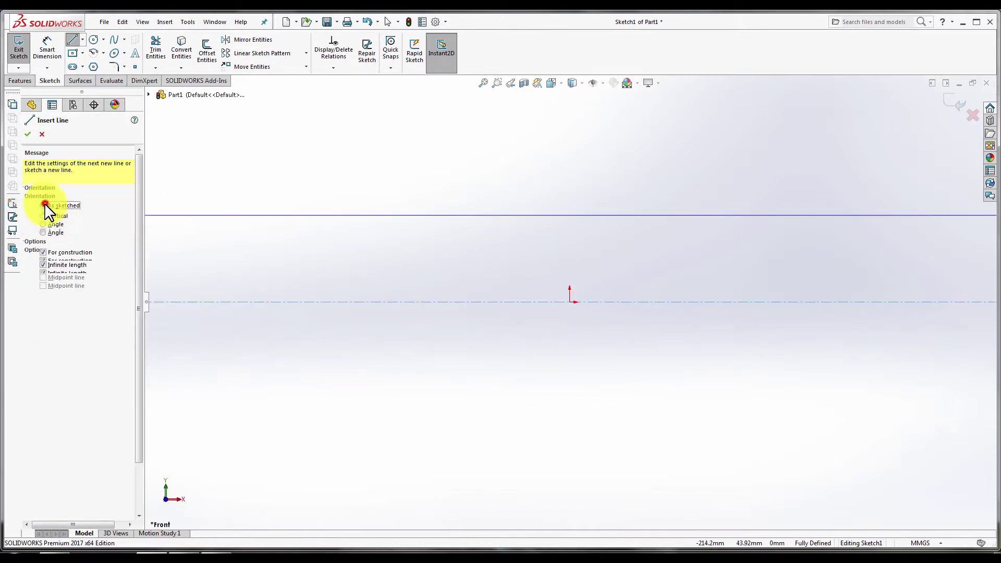
{"action": "left_click", "coordinate": [45, 204]}
{"action": "left_click", "coordinate": [58, 215]}
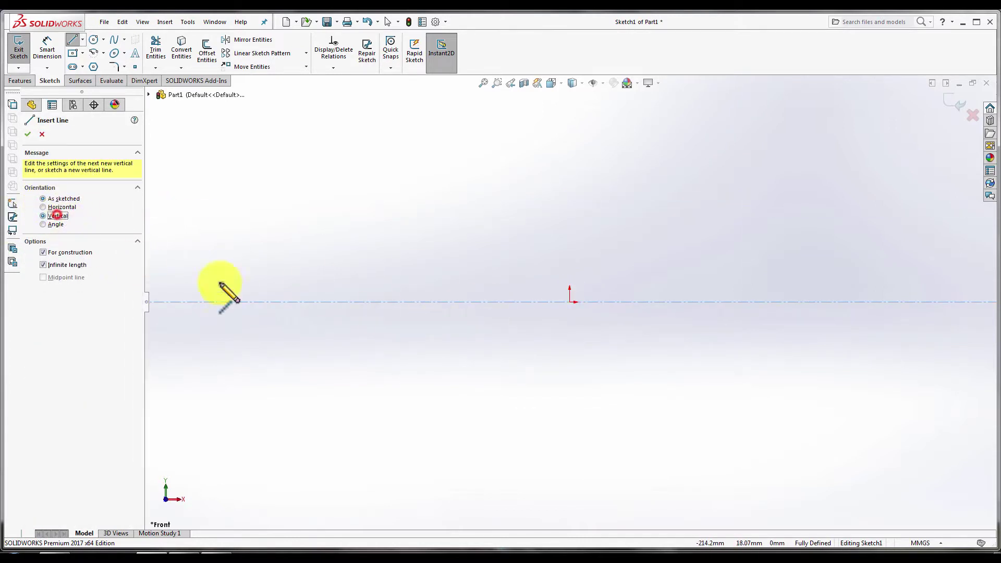
{"action": "left_click", "coordinate": [570, 301]}
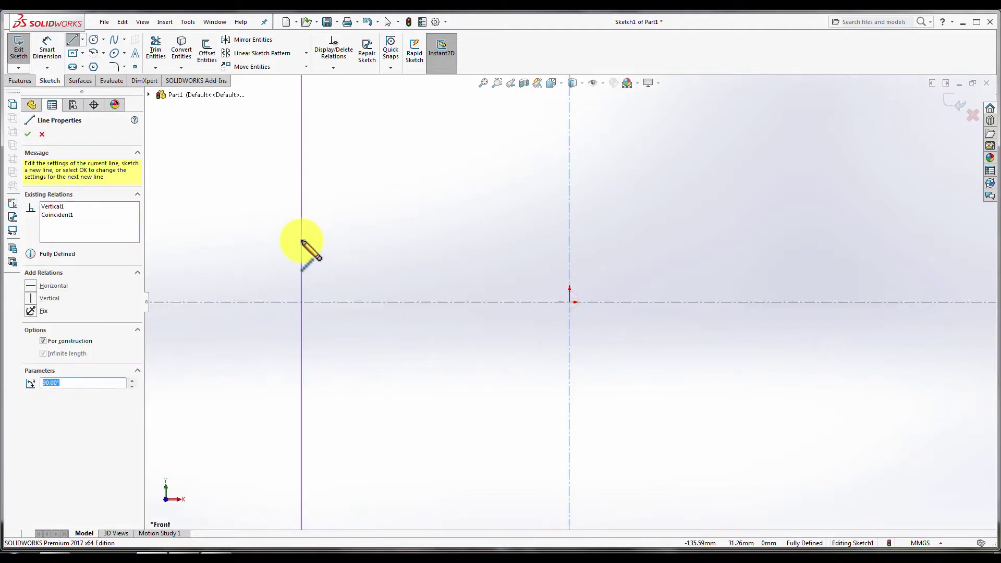
{"action": "key", "text": "Escape"}
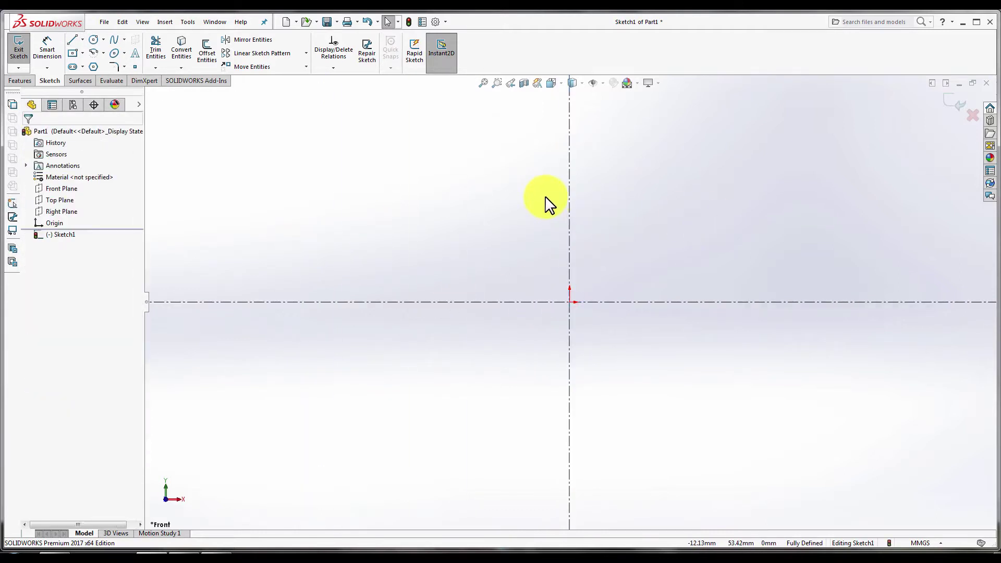
Draw a six-line stepped chain right of the origin: upright, long horizontal, step, rim top, back down to the horizontal centerline
{"action": "left_click", "coordinate": [74, 40]}
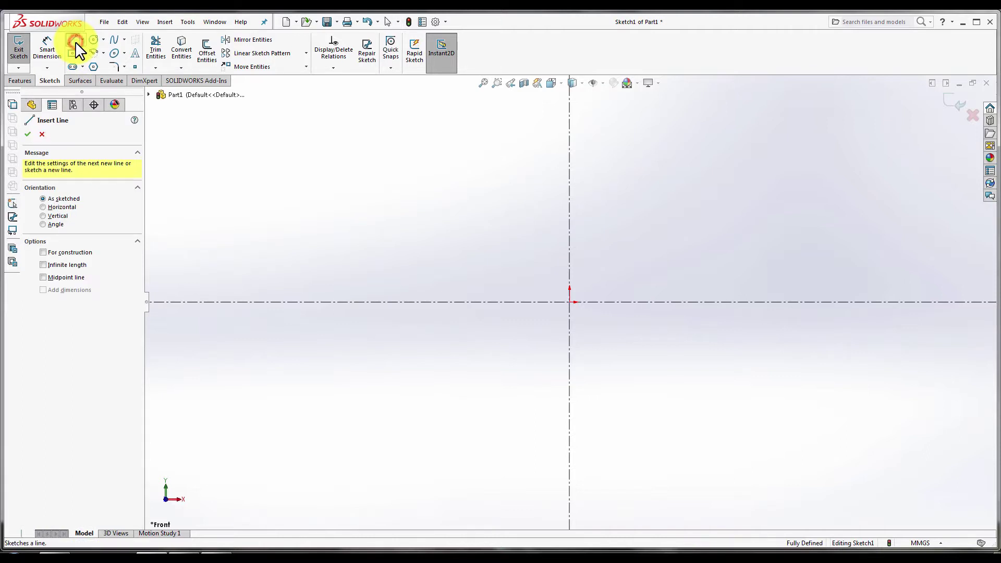
{"action": "left_click", "coordinate": [635, 302]}
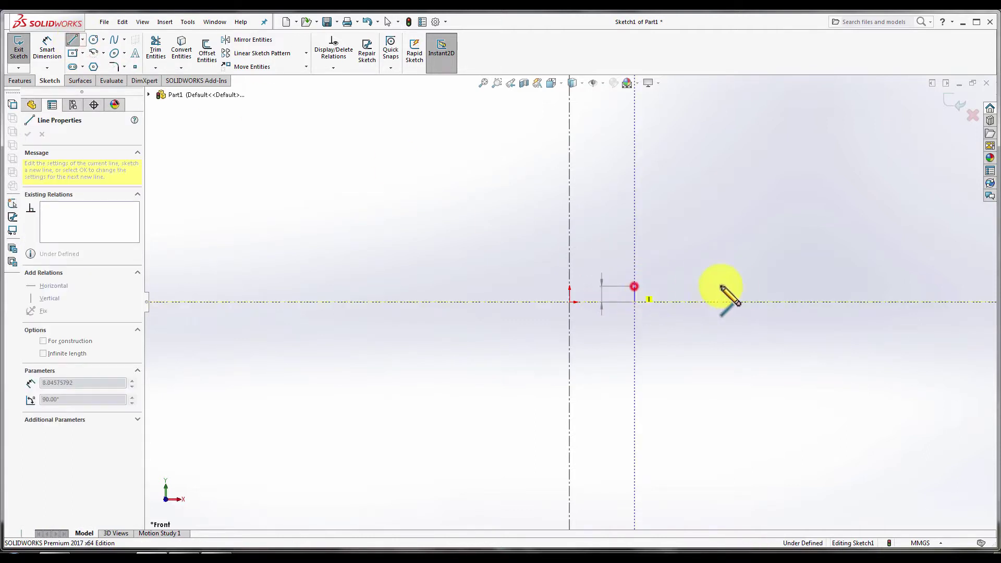
{"action": "left_click", "coordinate": [770, 286]}
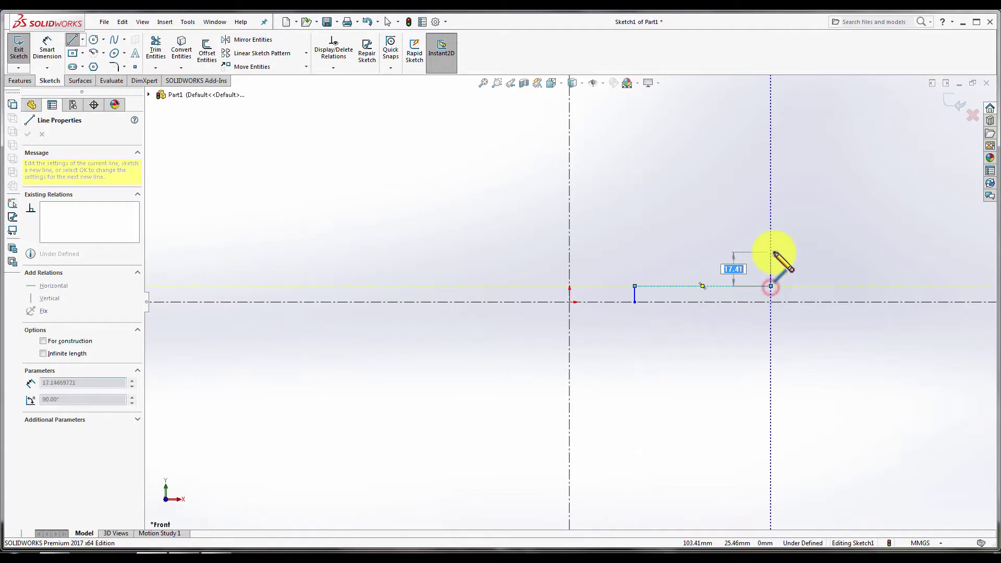
{"action": "left_click", "coordinate": [770, 252]}
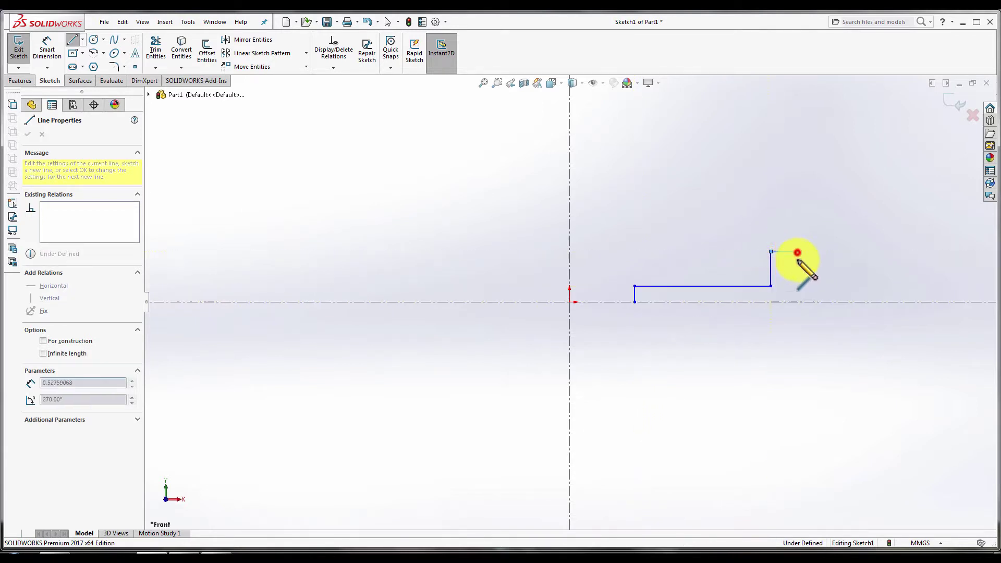
{"action": "left_click", "coordinate": [797, 262]}
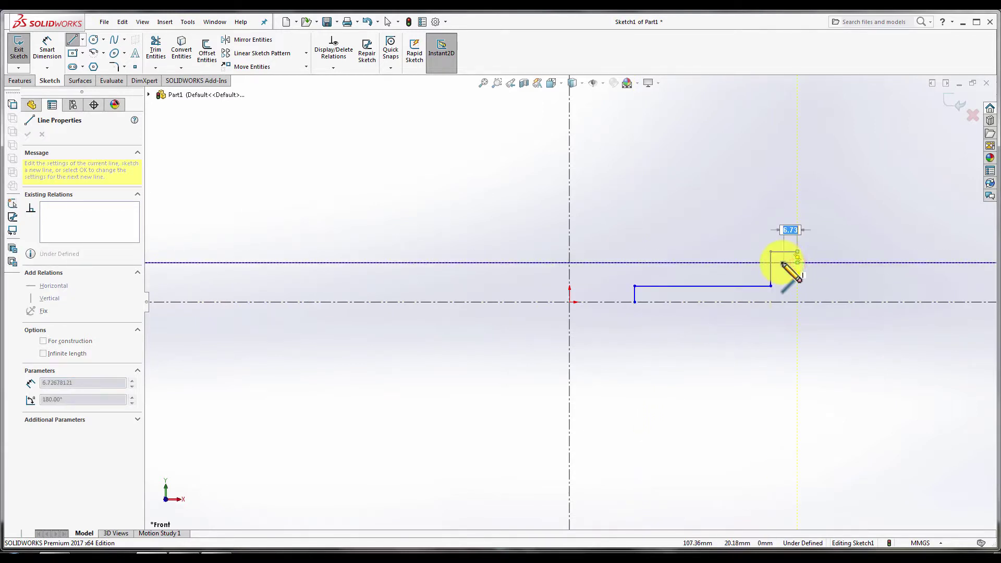
{"action": "left_click", "coordinate": [784, 263]}
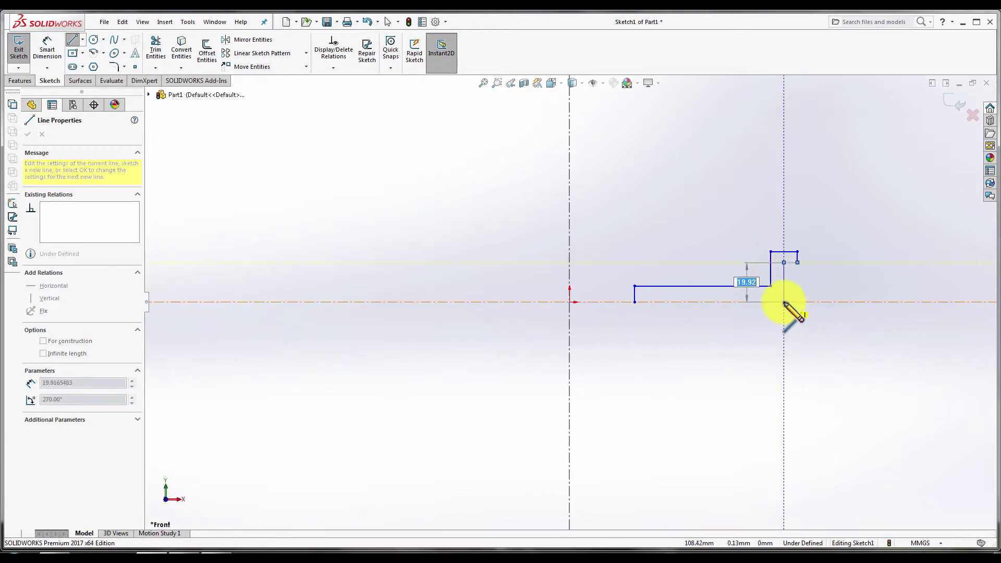
{"action": "left_click", "coordinate": [784, 302]}
{"action": "key", "text": "Escape"}
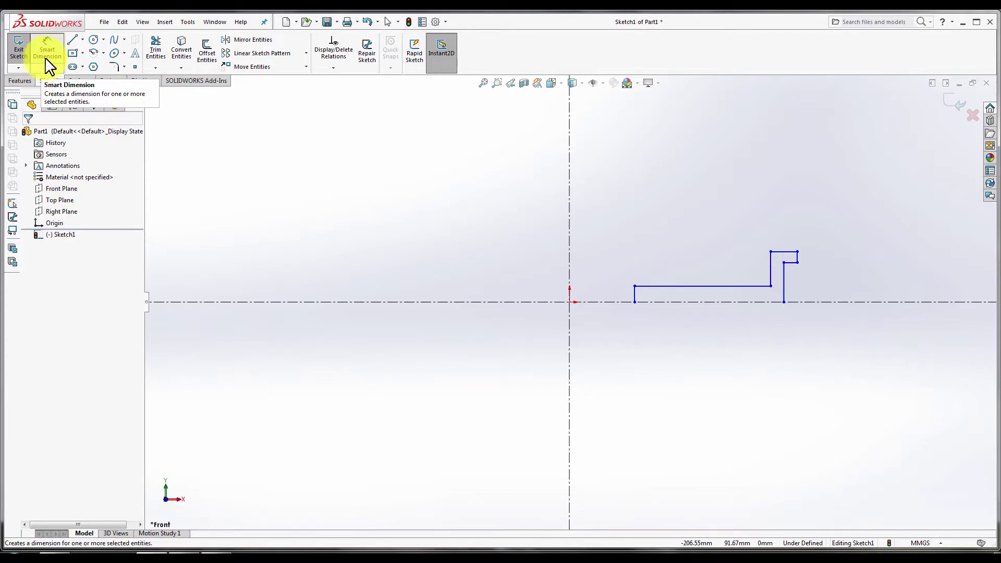
Dimension the inner upright line (24 mm) and outer corner (133 mm) from the vertical centerline
{"action": "left_click", "coordinate": [57, 67]}
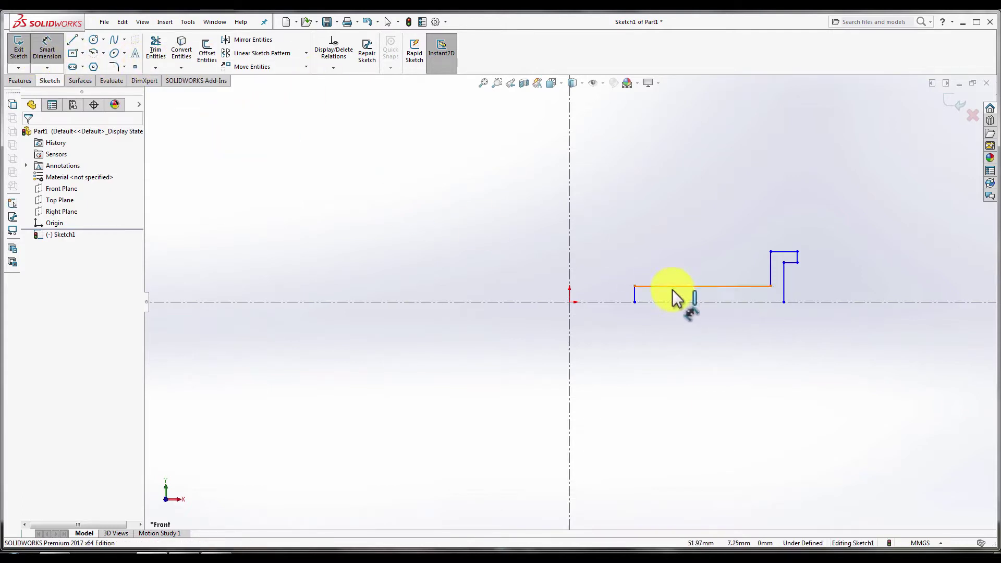
{"action": "left_click", "coordinate": [633, 294]}
{"action": "left_click", "coordinate": [570, 300]}
{"action": "left_click", "coordinate": [594, 263]}
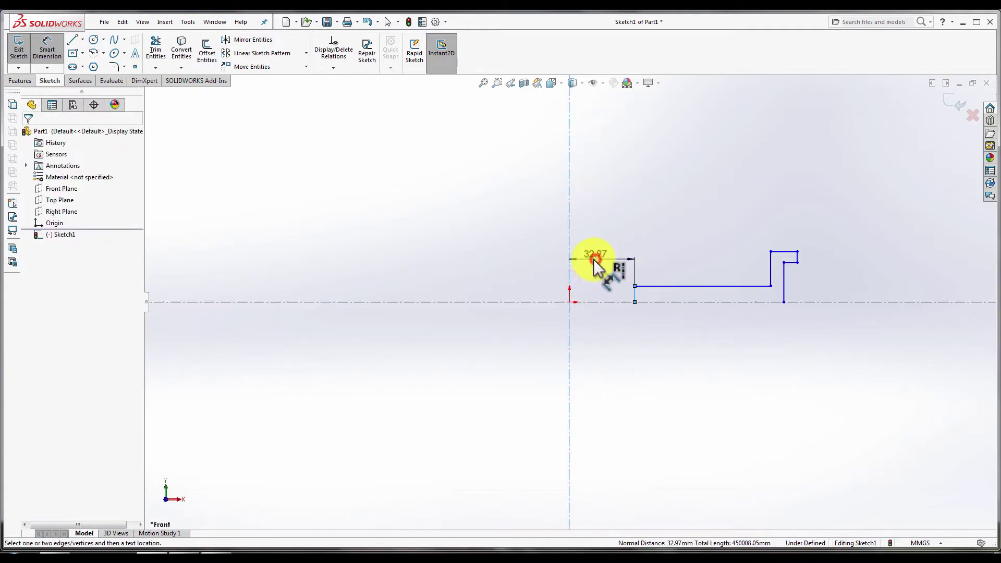
{"action": "type", "text": "48"}
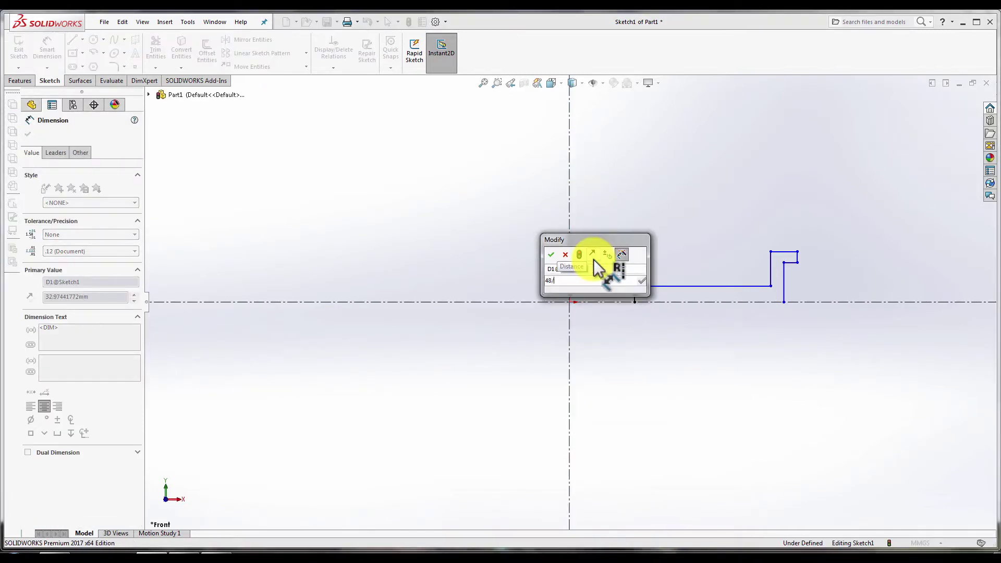
{"action": "type", "text": "/2"}
{"action": "key", "text": "Return"}
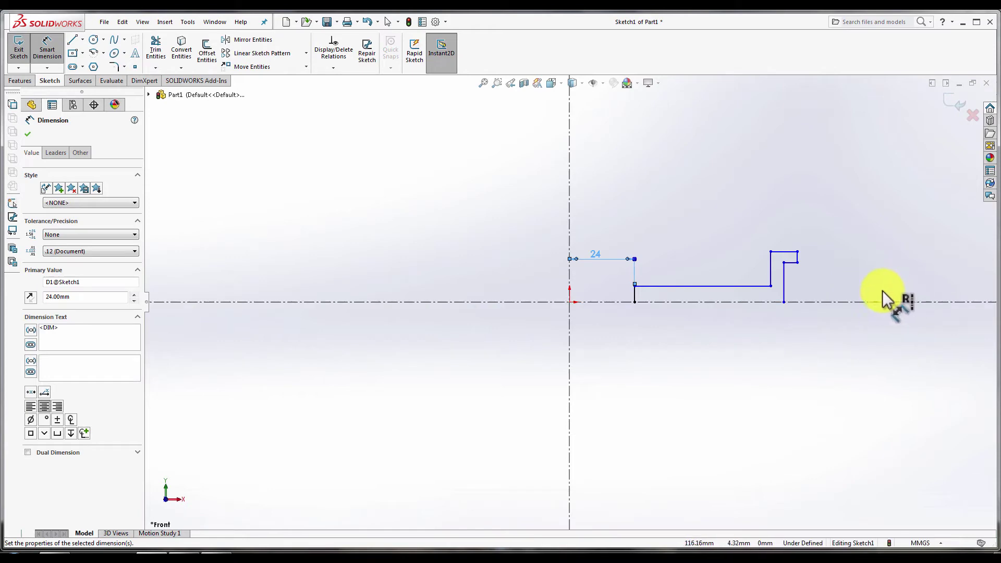
{"action": "left_click", "coordinate": [797, 257]}
{"action": "left_click", "coordinate": [570, 233]}
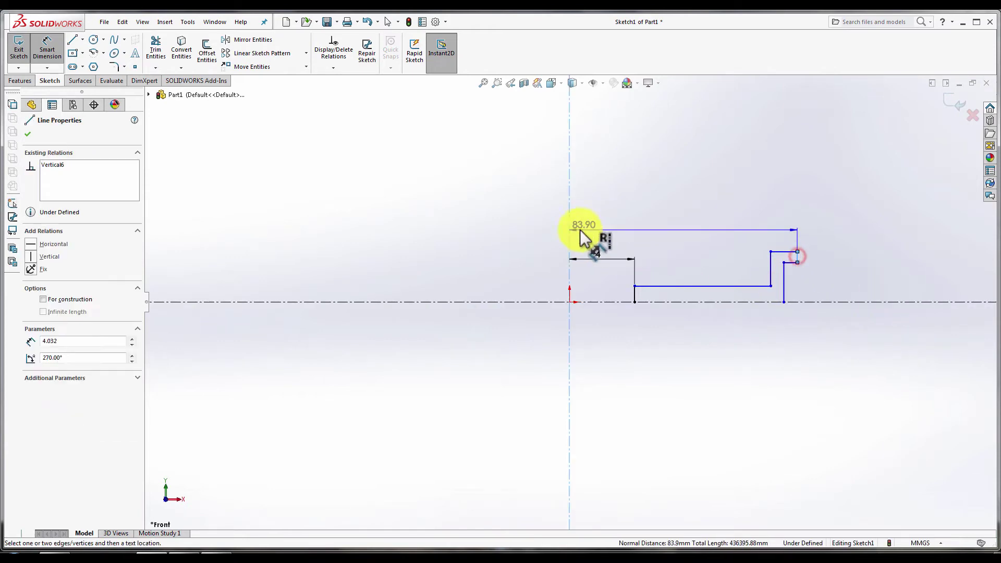
{"action": "left_click", "coordinate": [650, 217]}
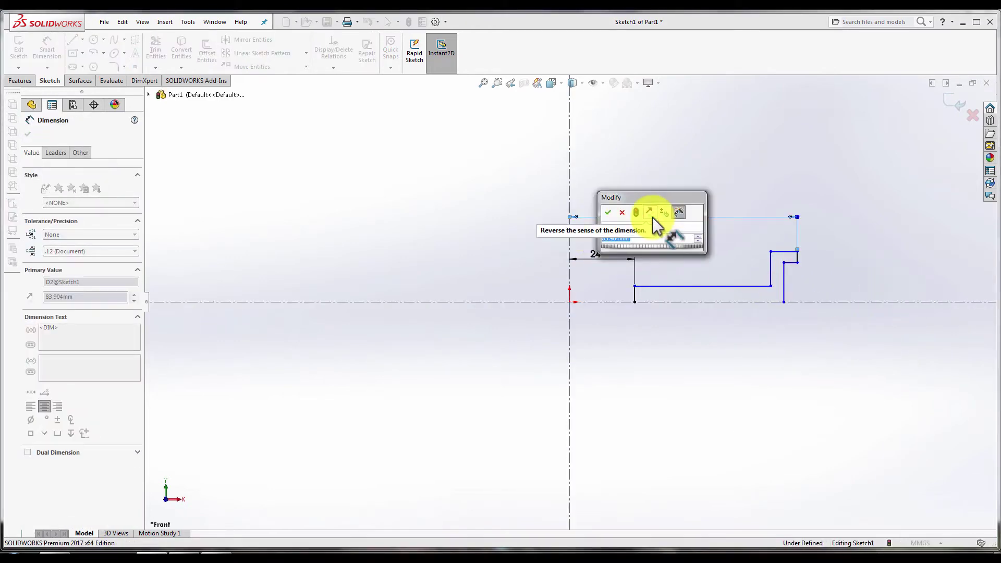
{"action": "type", "text": "266/"}
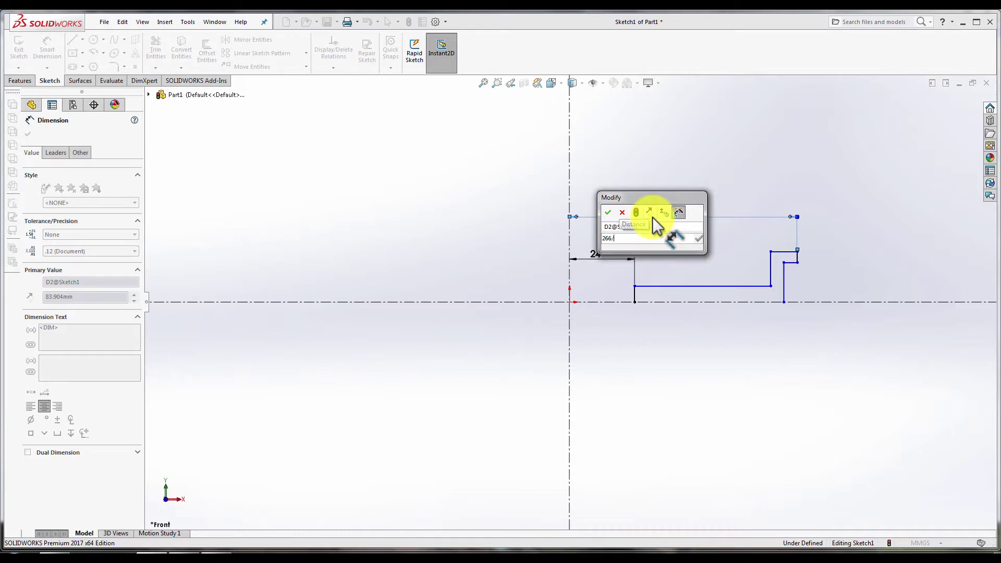
{"action": "type", "text": "2"}
{"action": "key", "text": "Return"}
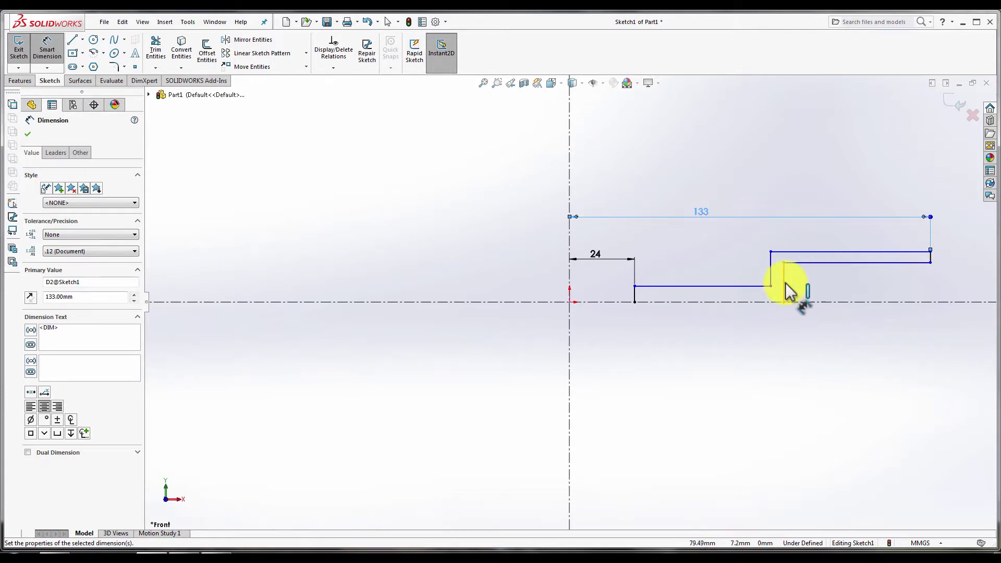
Dimension the step radius to 127 mm and the vertical step line at 121 mm
{"action": "left_click", "coordinate": [784, 284]}
{"action": "left_click", "coordinate": [570, 225]}
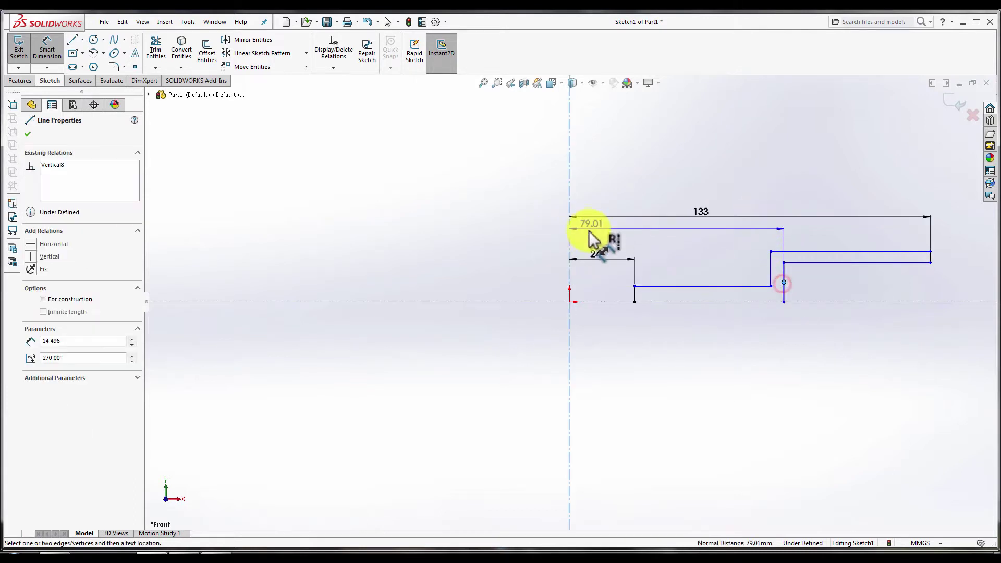
{"action": "left_click", "coordinate": [667, 243]}
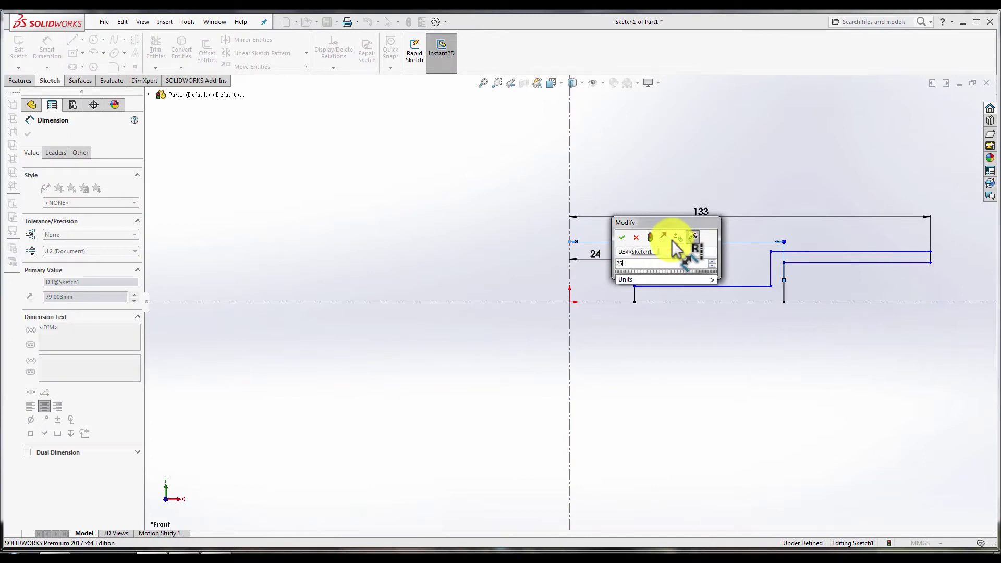
{"action": "type", "text": "254/2"}
{"action": "key", "text": "Return"}
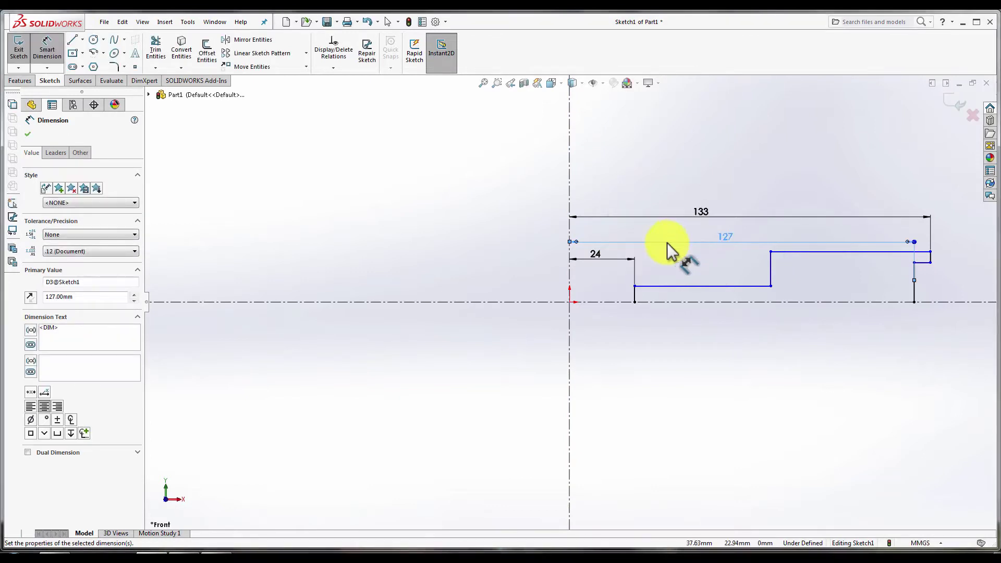
{"action": "left_click", "coordinate": [772, 272]}
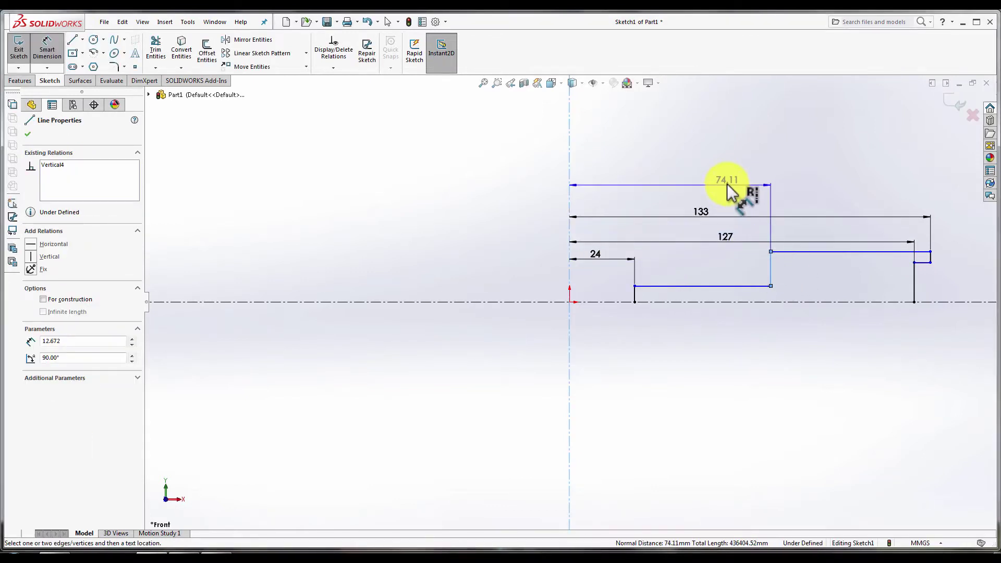
{"action": "left_click", "coordinate": [734, 189]}
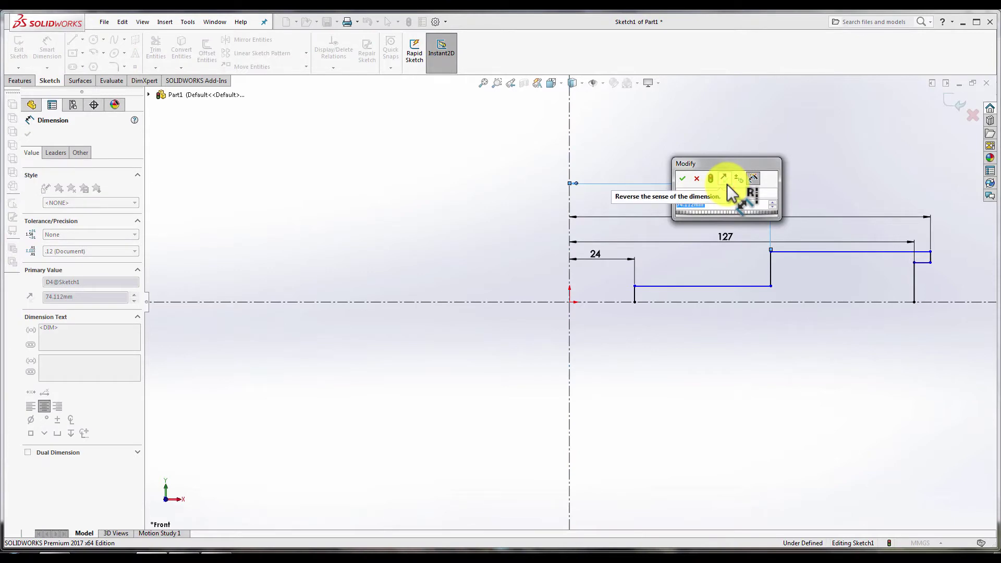
{"action": "type", "text": "242"}
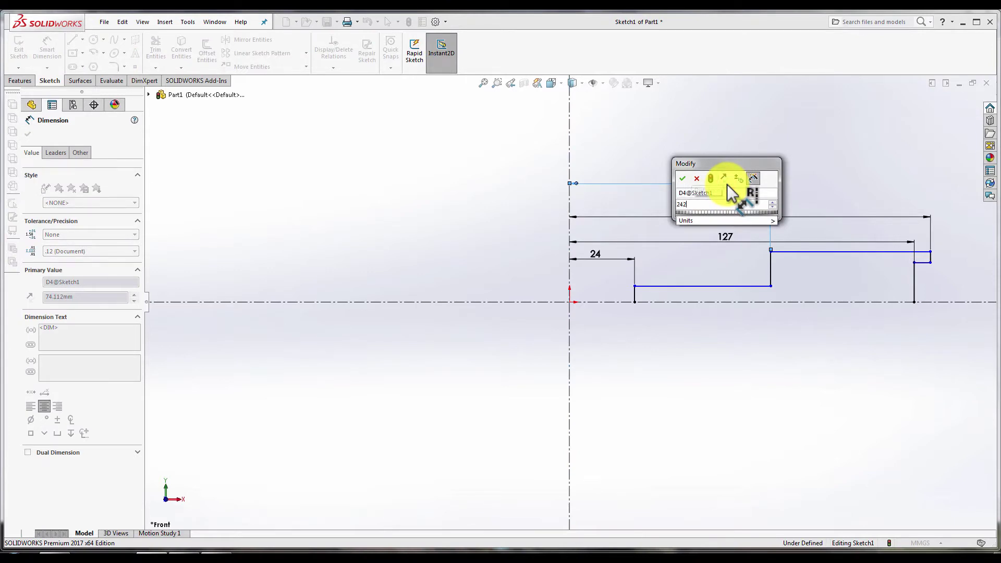
{"action": "type", "text": "/2"}
{"action": "key", "text": "Return"}
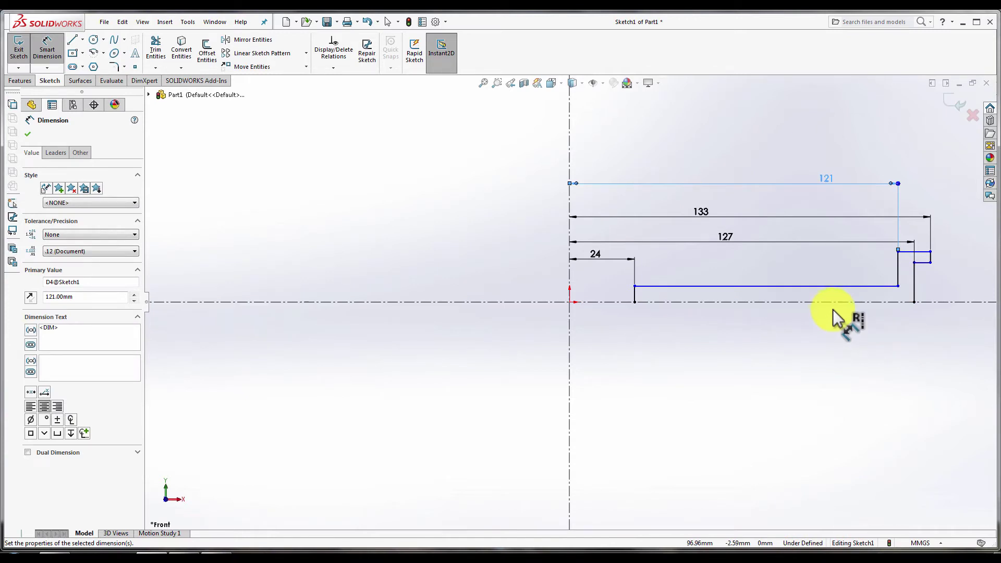
Set the short vertical line to 6 mm and add the 30.50 mm vertical dimension
{"action": "left_click", "coordinate": [931, 258]}
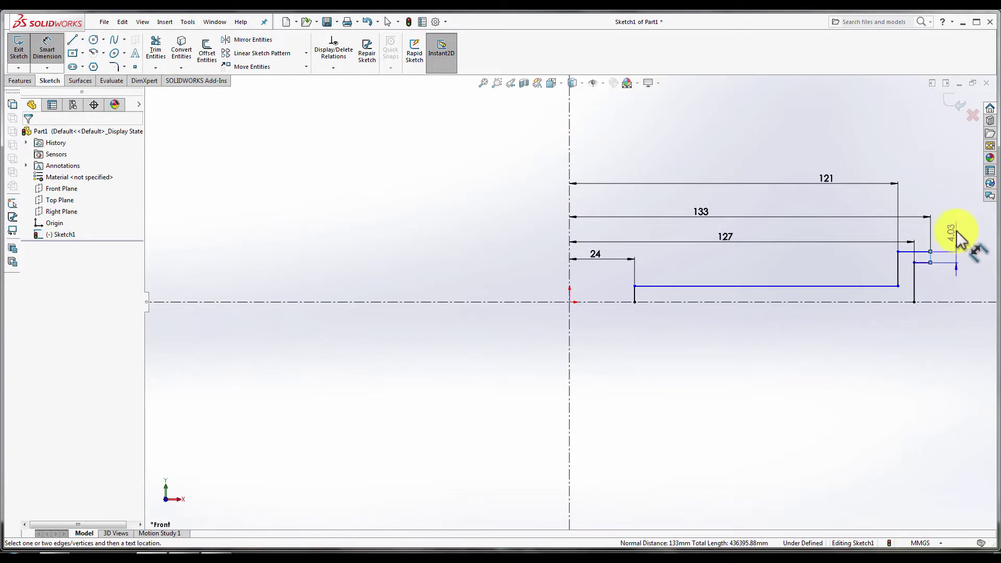
{"action": "left_click", "coordinate": [956, 234]}
{"action": "type", "text": "6"}
{"action": "key", "text": "Return"}
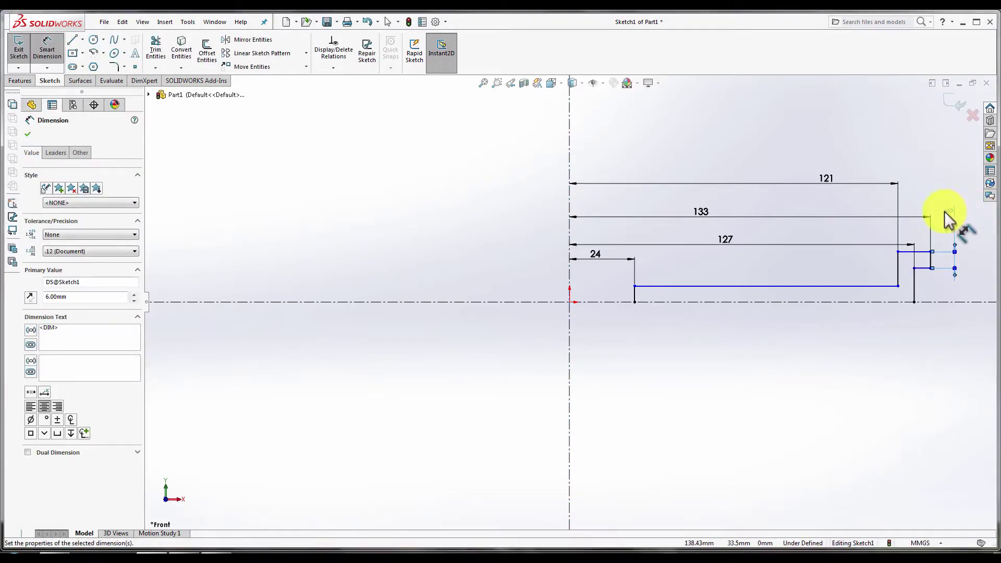
{"action": "left_click", "coordinate": [920, 252]}
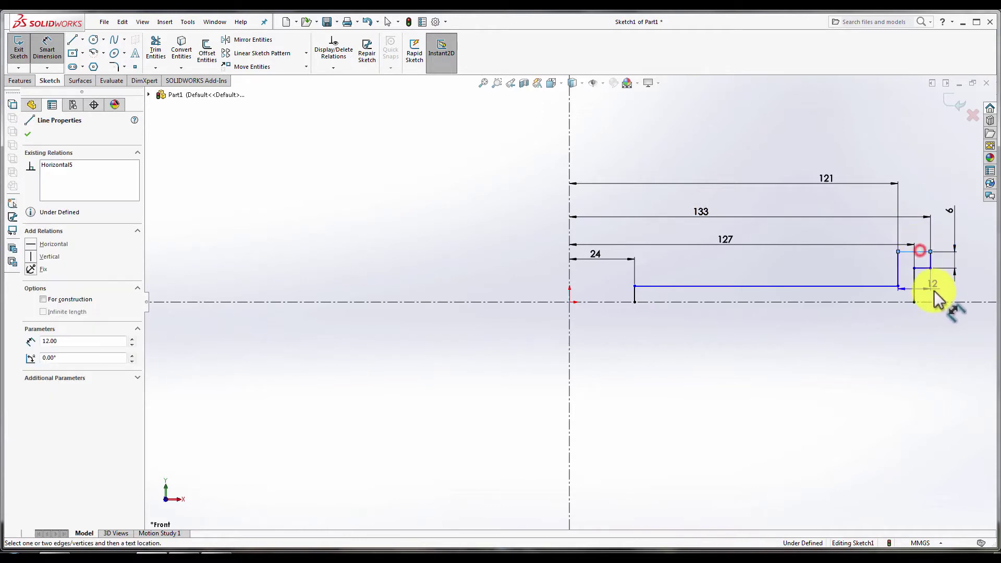
{"action": "left_click", "coordinate": [934, 298]}
{"action": "left_click", "coordinate": [980, 275]}
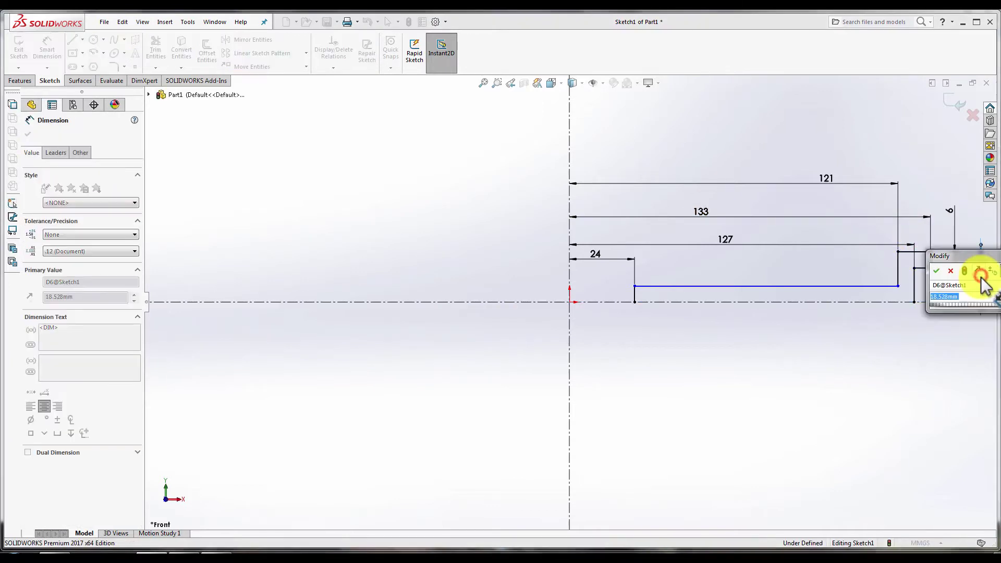
{"action": "left_click", "coordinate": [993, 193]}
{"action": "type", "text": "30.5"}
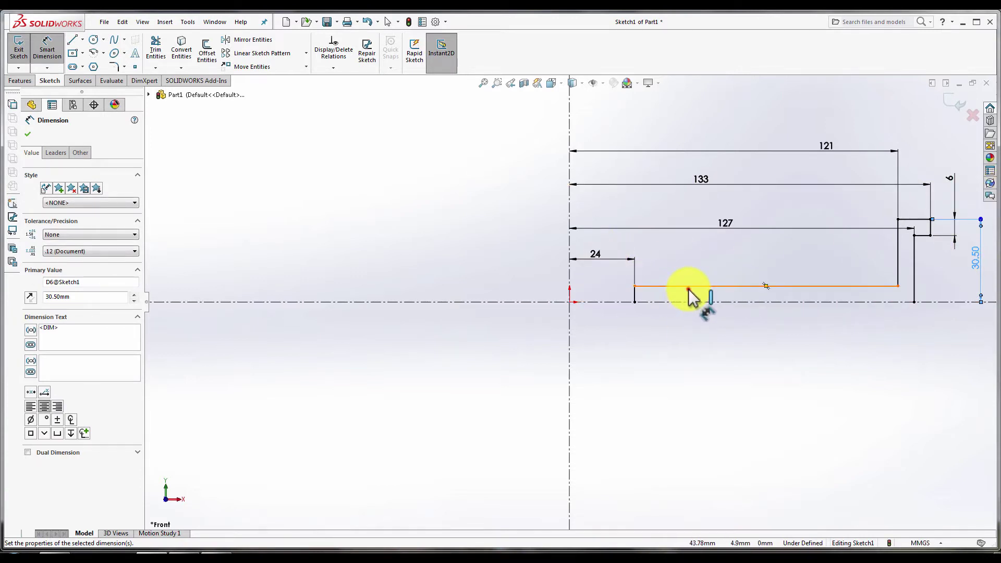
Add a 6 mm dimension on the long horizontal line, fully defining the profile
{"action": "left_click", "coordinate": [689, 287]}
{"action": "left_click", "coordinate": [464, 270]}
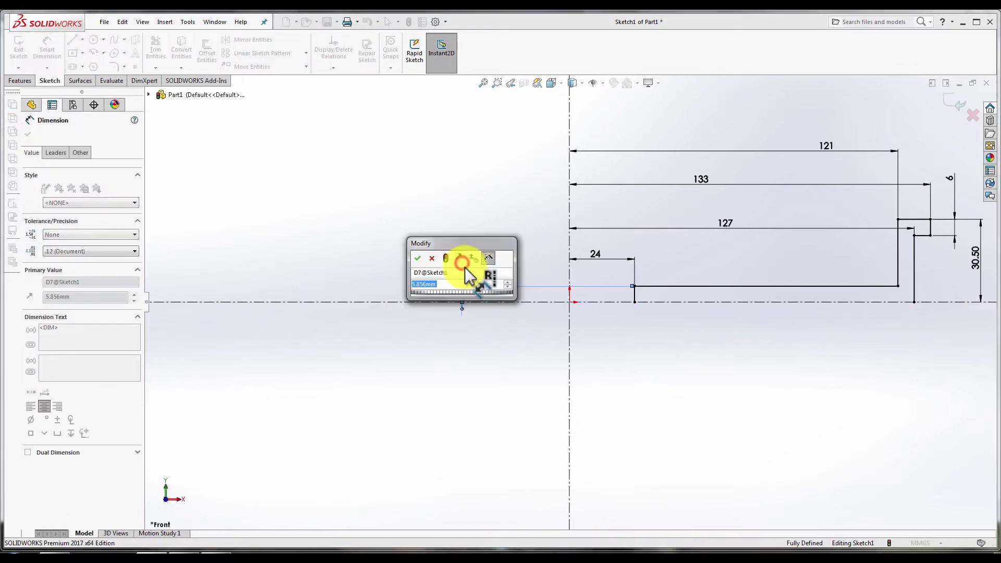
{"action": "type", "text": "6"}
{"action": "key", "text": "Return"}
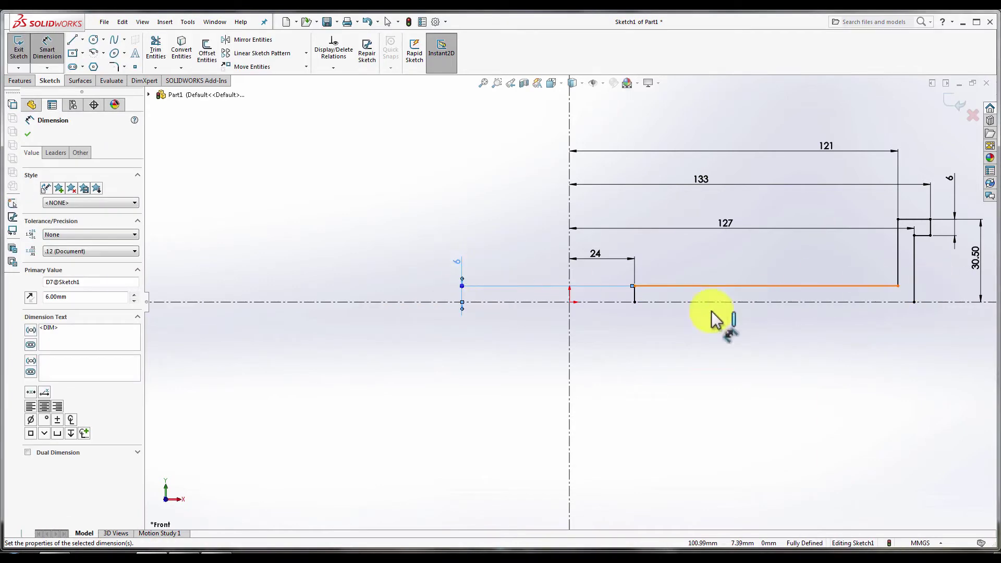
{"action": "scroll", "coordinate": [678, 322], "scroll_direction": "up", "scroll_amount": 2}
{"action": "scroll", "coordinate": [771, 292], "scroll_direction": "down", "scroll_amount": 1}
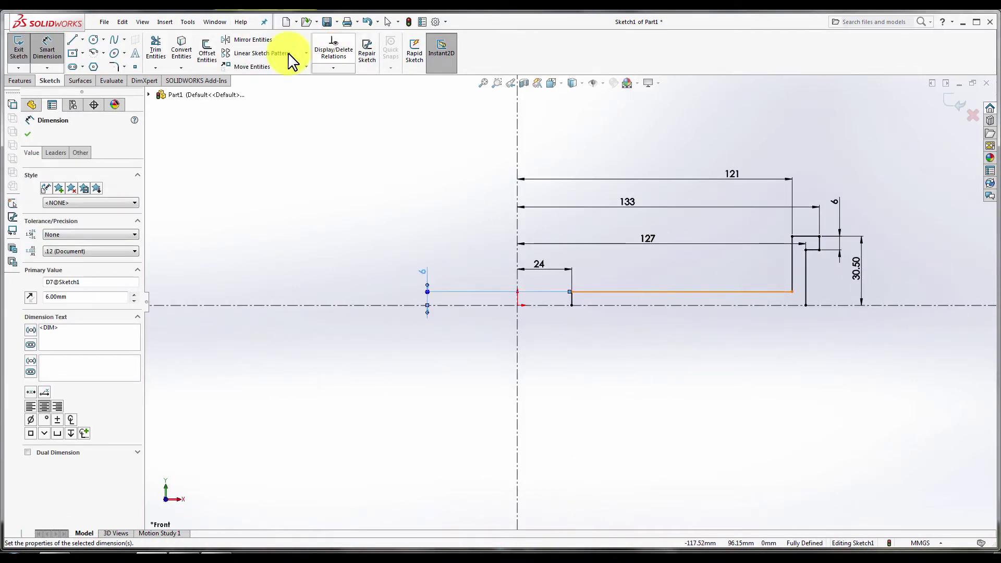
{"action": "key", "text": "Escape"}
Mirror the profile lines about the horizontal centerline into a closed T-section and exit the sketch
{"action": "left_click", "coordinate": [265, 41]}
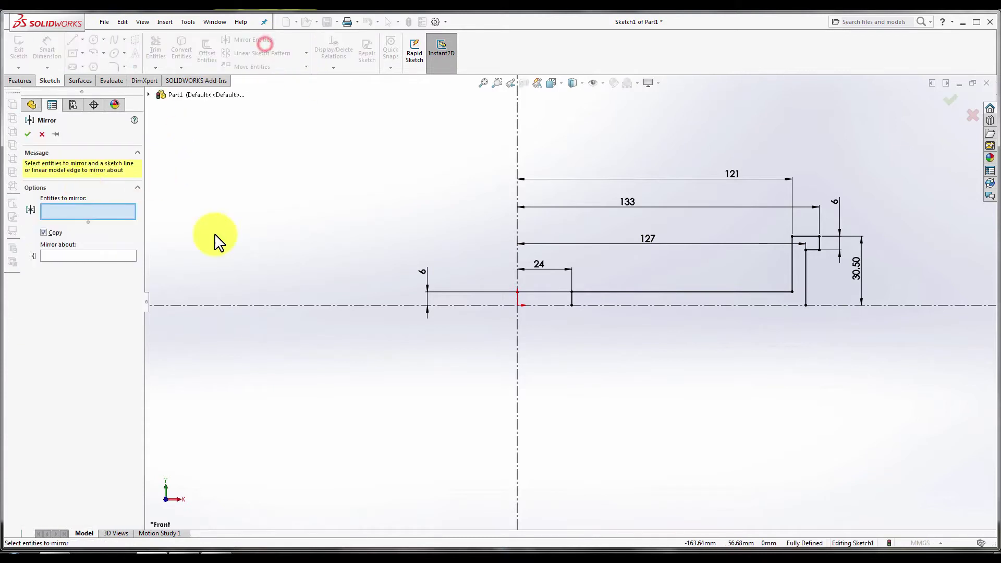
{"action": "left_click_drag", "start_coordinate": [930, 195], "coordinate": [557, 326]}
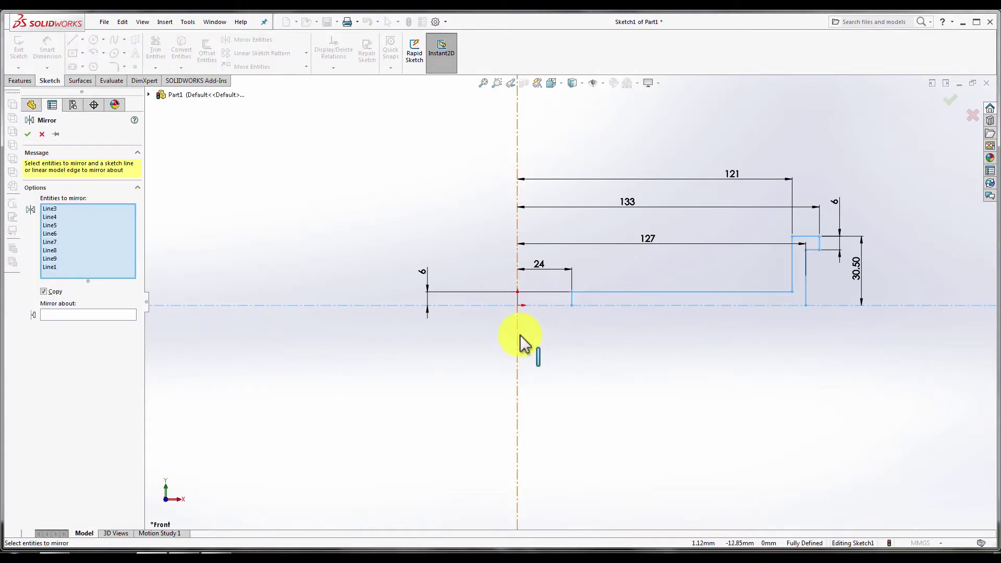
{"action": "left_click", "coordinate": [617, 305]}
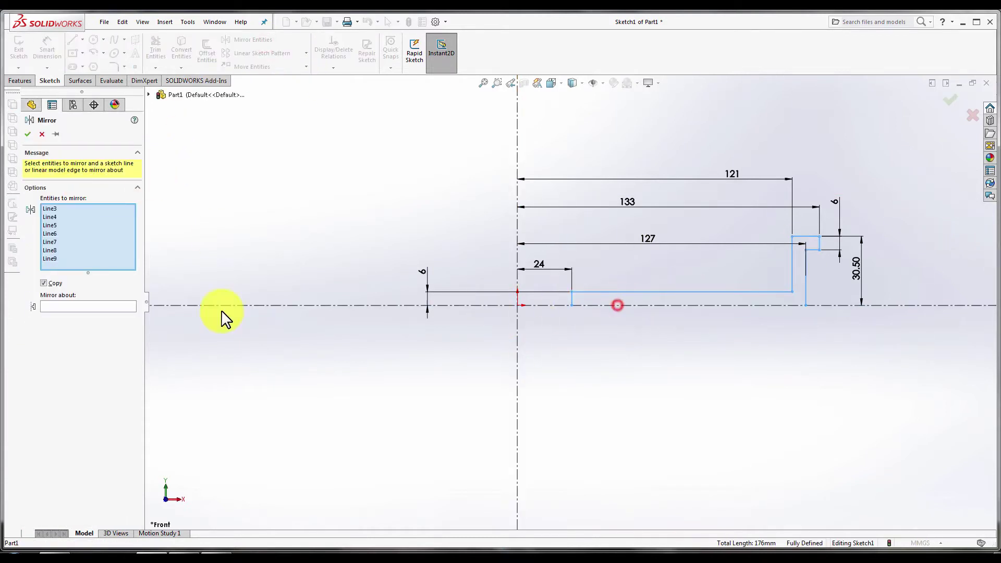
{"action": "left_click", "coordinate": [55, 306]}
{"action": "left_click", "coordinate": [378, 306]}
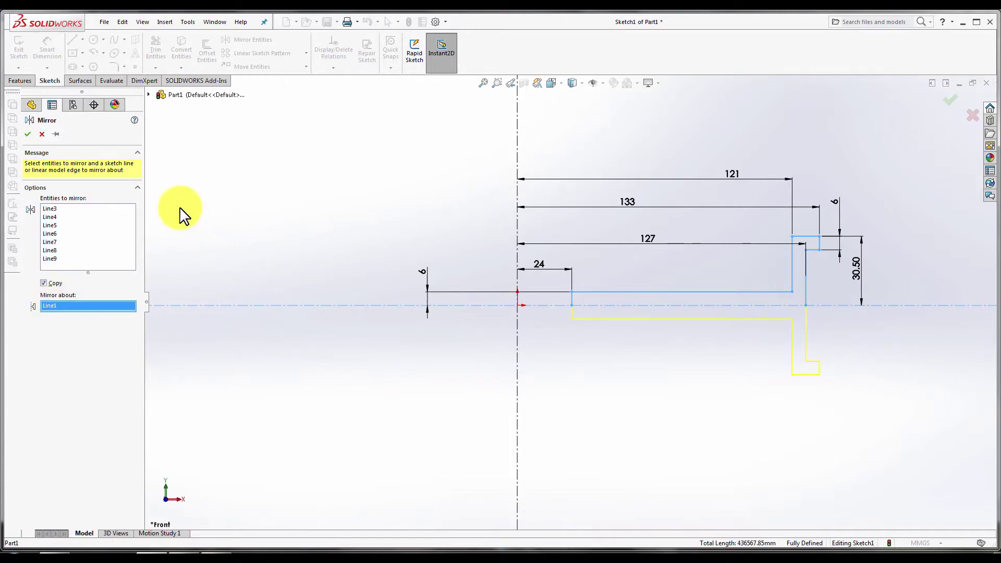
{"action": "key", "text": "Return"}
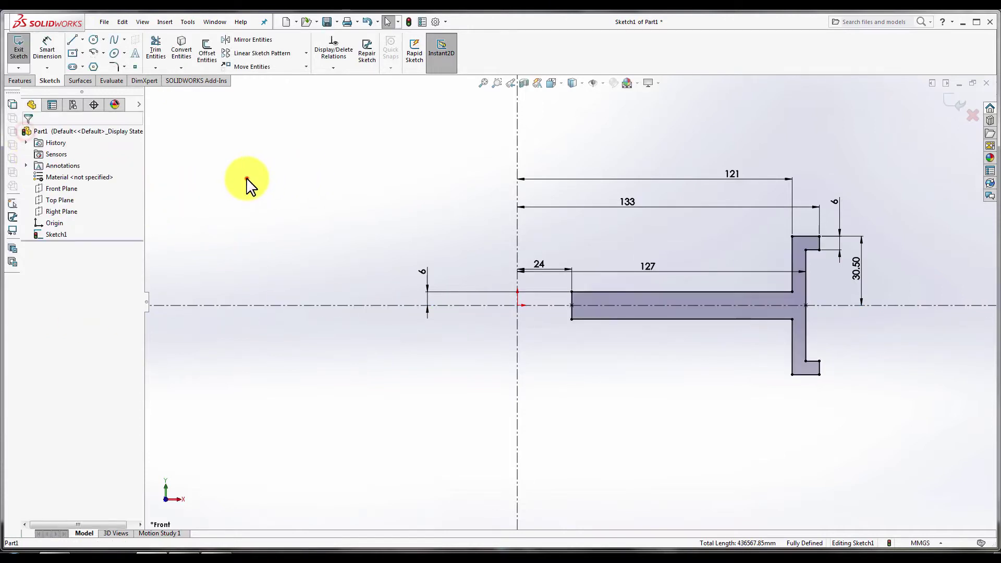
{"action": "middle_click_drag", "start_coordinate": [469, 246], "coordinate": [679, 332]}
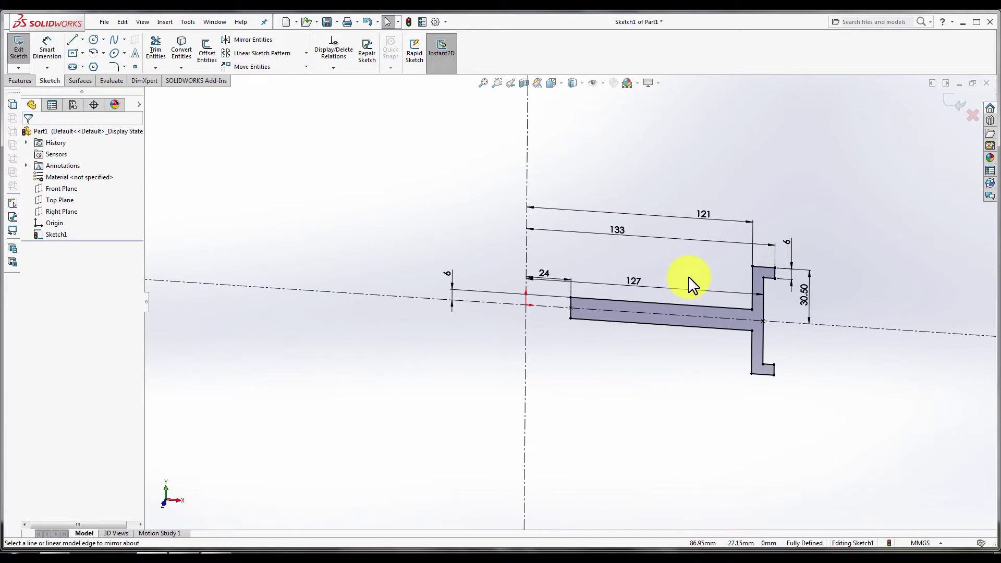
{"action": "middle_click_drag", "start_coordinate": [693, 279], "coordinate": [756, 247]}
{"action": "left_click", "coordinate": [951, 103]}
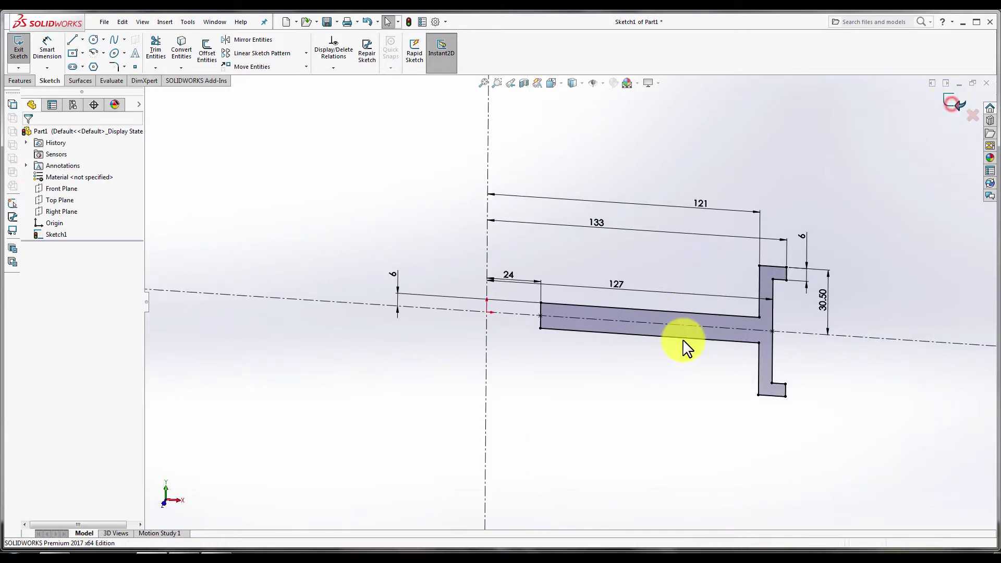
Revolve Sketch1 360° about the vertical centerline into a solid rim
{"action": "left_click", "coordinate": [22, 82]}
{"action": "left_click", "coordinate": [67, 54]}
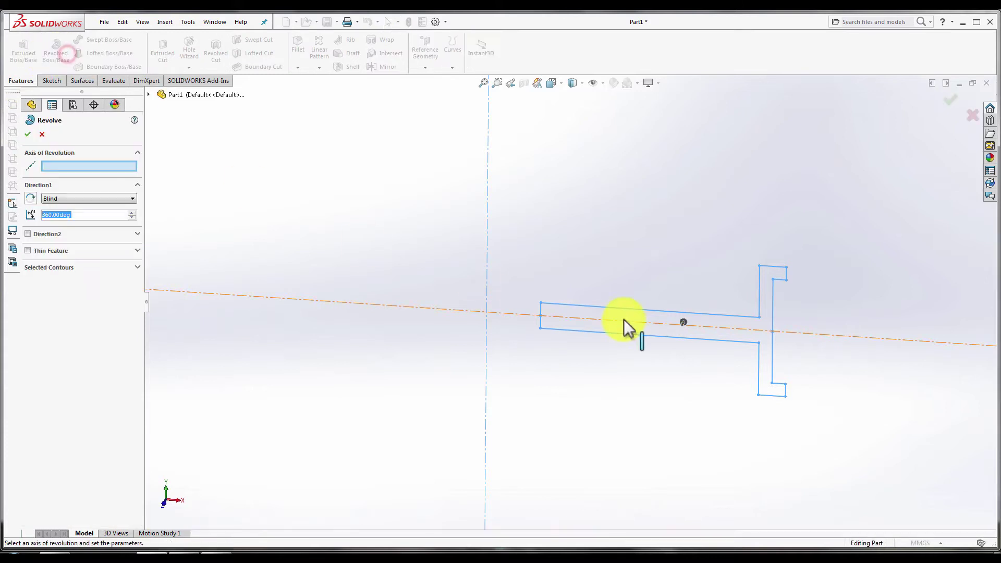
{"action": "left_click", "coordinate": [148, 95]}
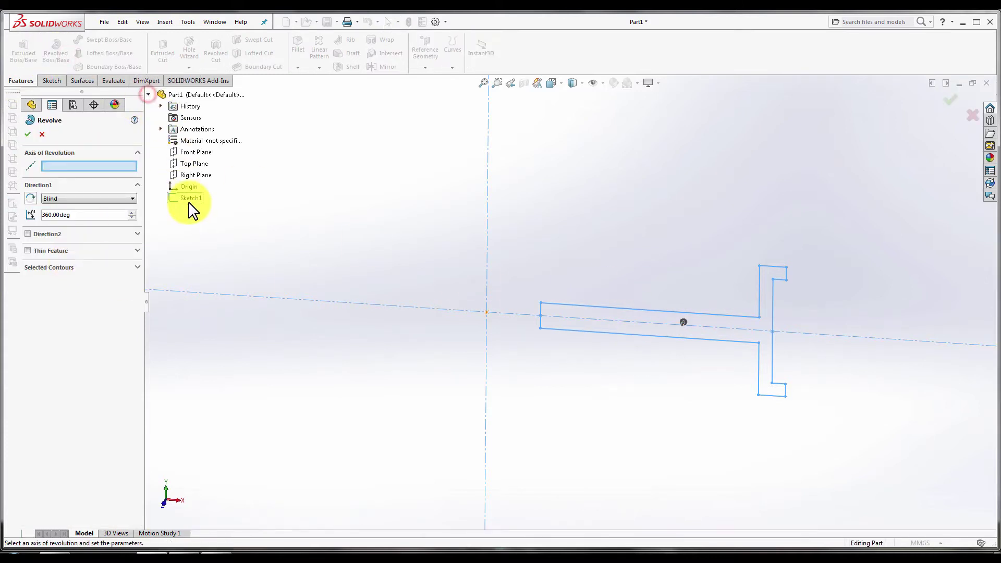
{"action": "left_click", "coordinate": [189, 197]}
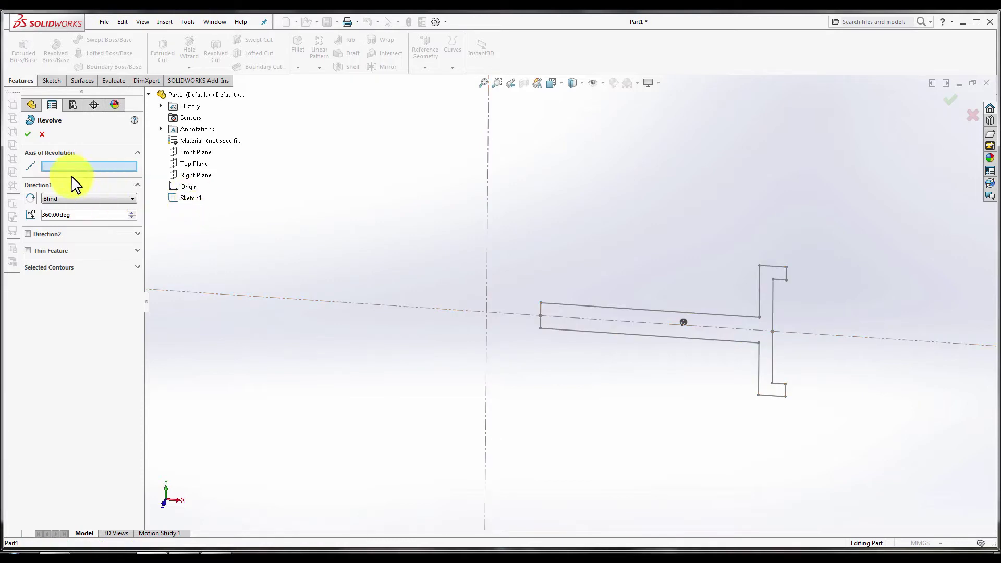
{"action": "left_click", "coordinate": [487, 271]}
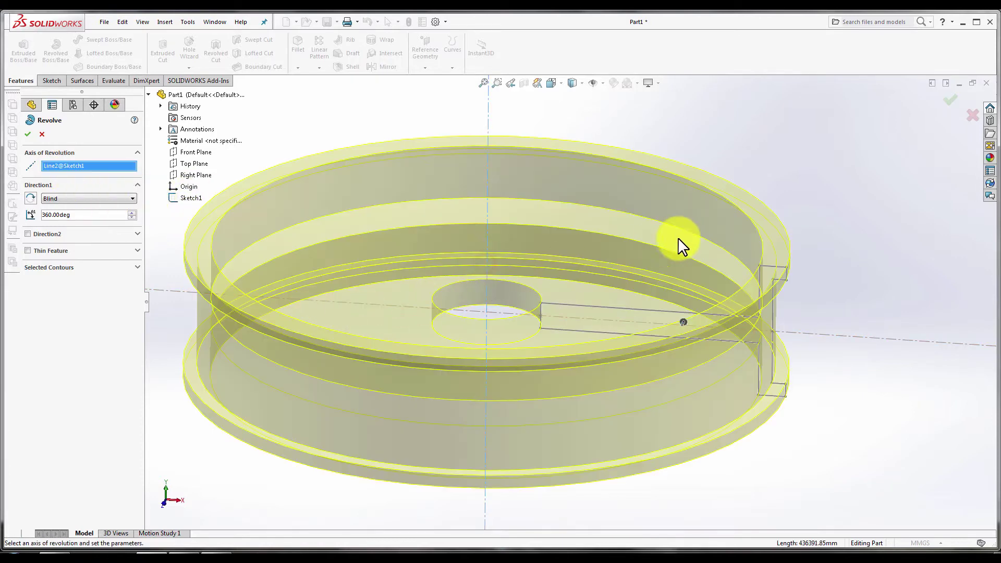
{"action": "mouse_move", "coordinate": [679, 240]}
{"action": "middle_mouse_down"}
{"action": "mouse_move", "coordinate": [579, 317]}
{"action": "mouse_move", "coordinate": [557, 375]}
{"action": "mouse_move", "coordinate": [542, 323]}
{"action": "middle_mouse_up"}
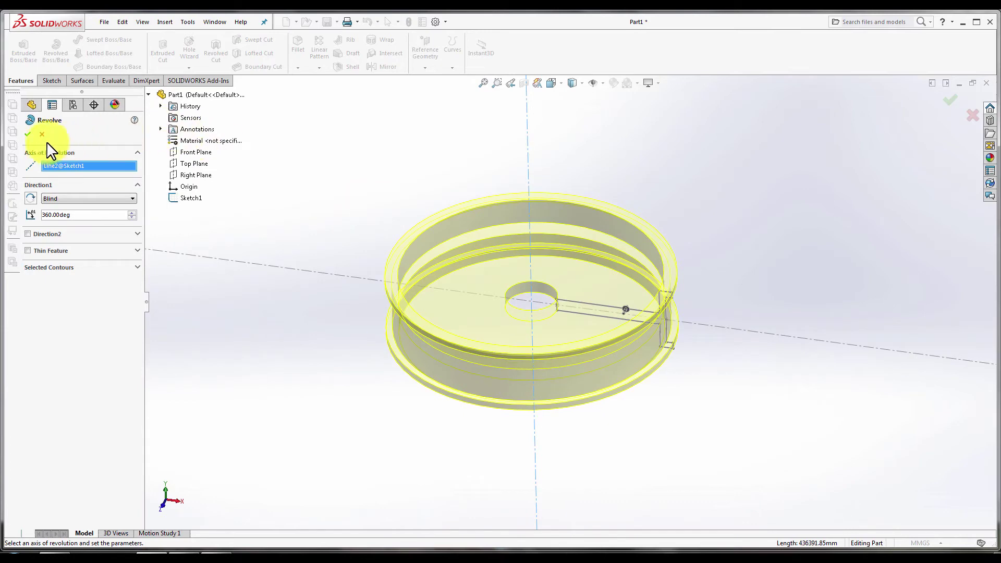
{"action": "left_click", "coordinate": [28, 134]}
Turn on RealView Graphics and orbit the rim to a flatter side view
{"action": "scroll", "coordinate": [447, 291], "scroll_direction": "down", "scroll_amount": 3}
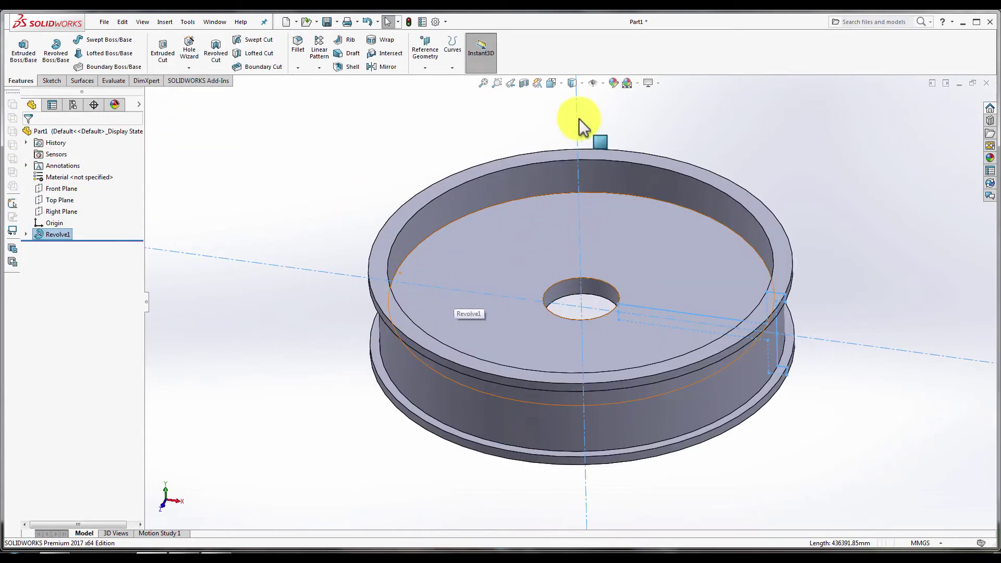
{"action": "left_click", "coordinate": [648, 85]}
{"action": "left_click", "coordinate": [652, 96]}
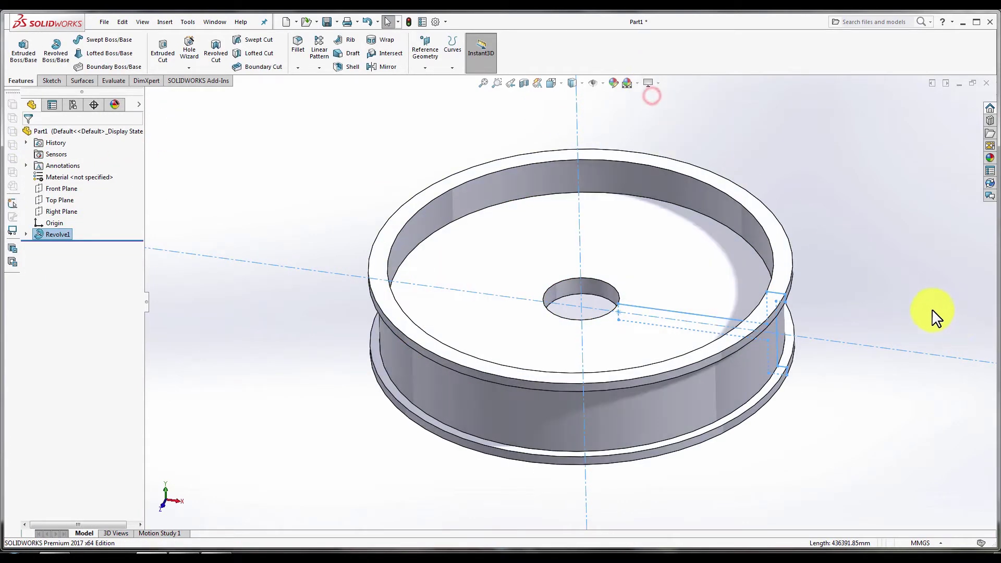
{"action": "left_click", "coordinate": [932, 309]}
{"action": "middle_click_drag", "start_coordinate": [709, 310], "coordinate": [682, 250]}
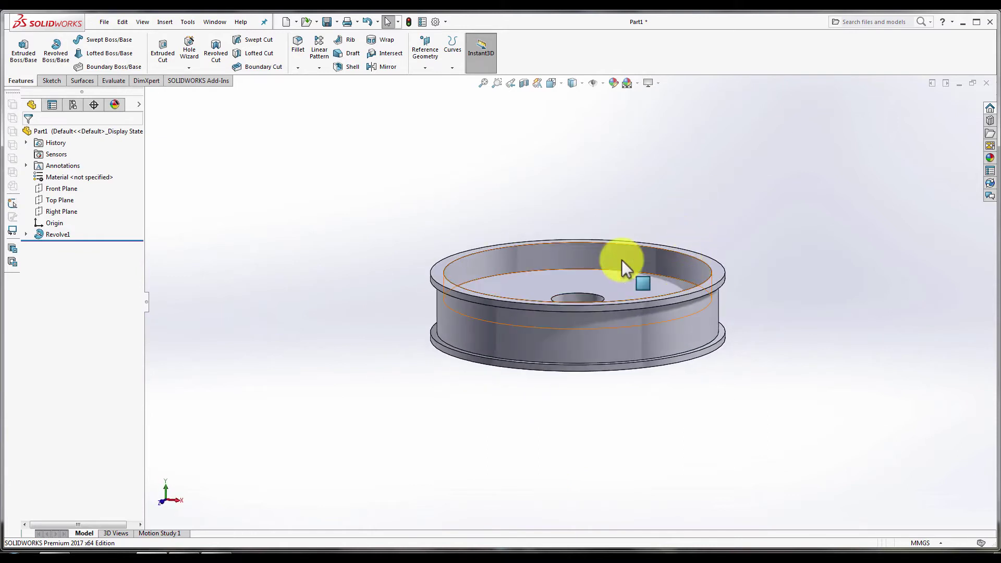
Start a fillet on the rim's top edge and set its radius to 5 mm
{"action": "left_click", "coordinate": [297, 50]}
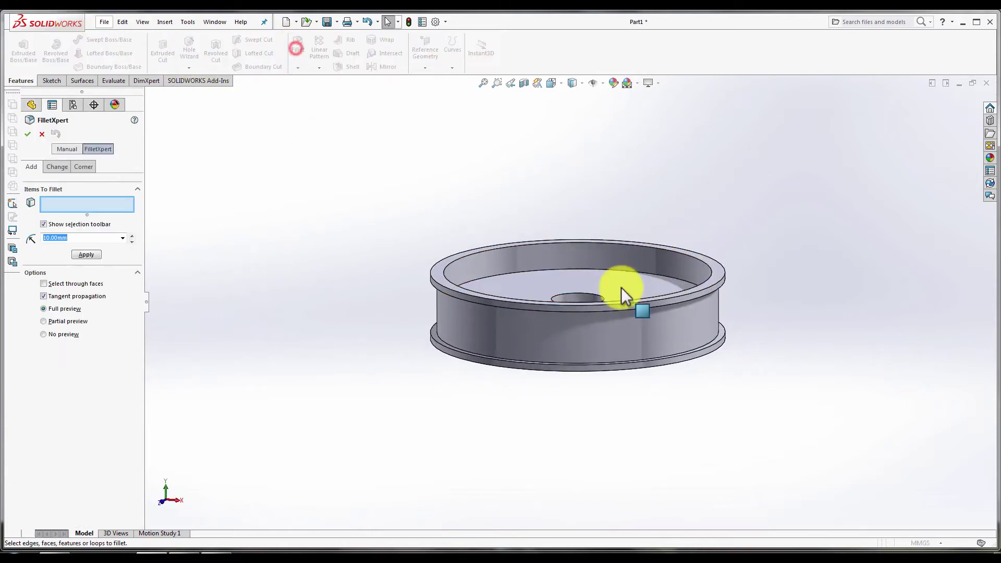
{"action": "middle_click_drag", "start_coordinate": [621, 287], "coordinate": [648, 226]}
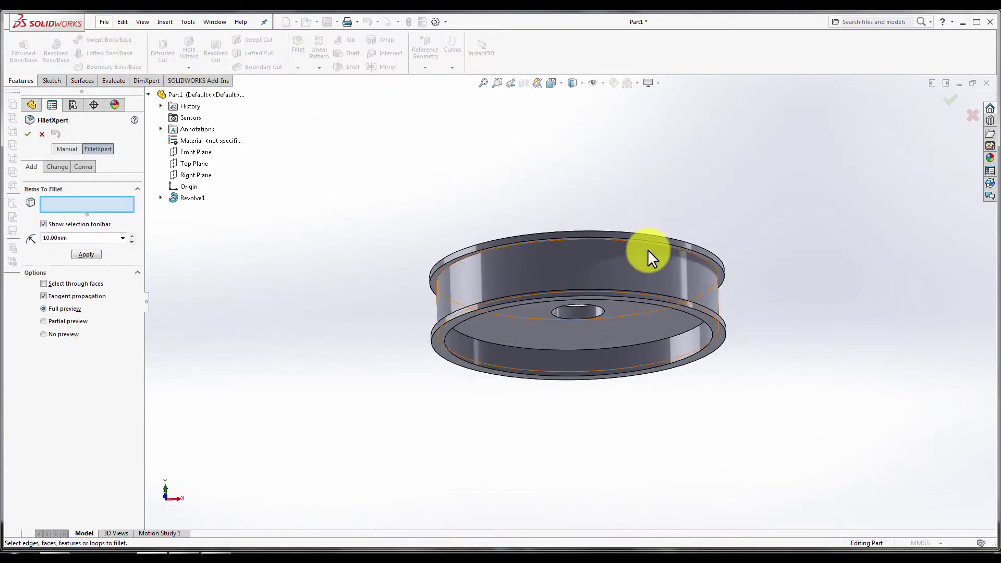
{"action": "scroll", "coordinate": [648, 256], "scroll_direction": "down", "scroll_amount": 3}
{"action": "middle_click_drag", "start_coordinate": [696, 271], "coordinate": [699, 260]}
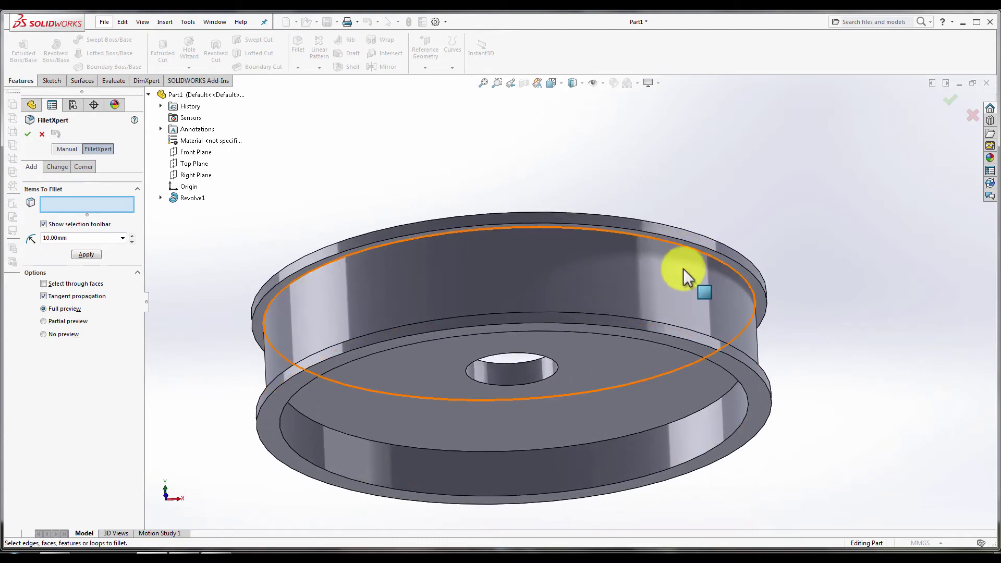
{"action": "scroll", "coordinate": [677, 253], "scroll_direction": "down", "scroll_amount": 2}
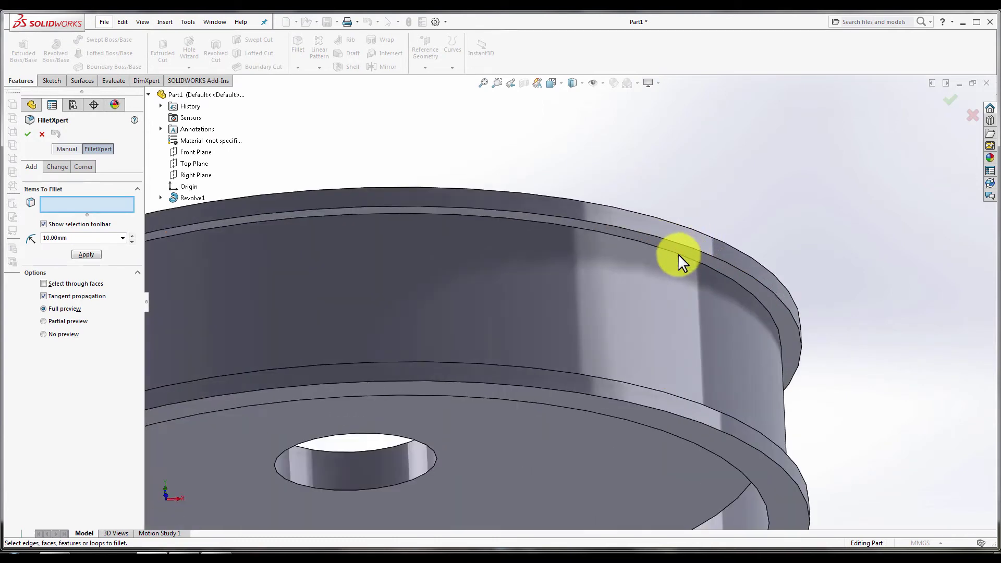
{"action": "left_click", "coordinate": [677, 254]}
{"action": "scroll", "coordinate": [689, 318], "scroll_direction": "up", "scroll_amount": 2}
{"action": "middle_click_drag", "start_coordinate": [689, 318], "coordinate": [690, 362]}
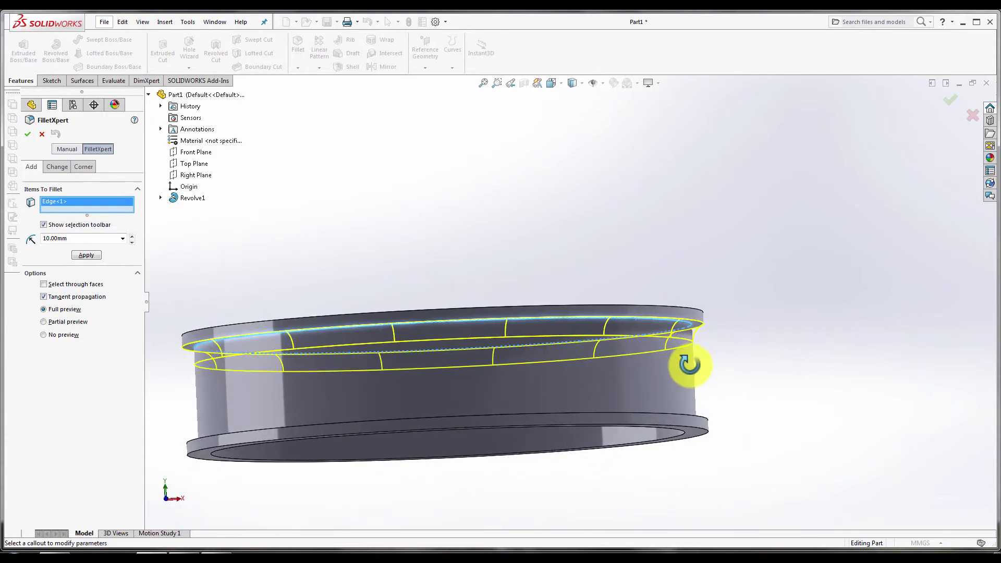
{"action": "left_click_drag", "start_coordinate": [70, 238], "coordinate": [26, 243]}
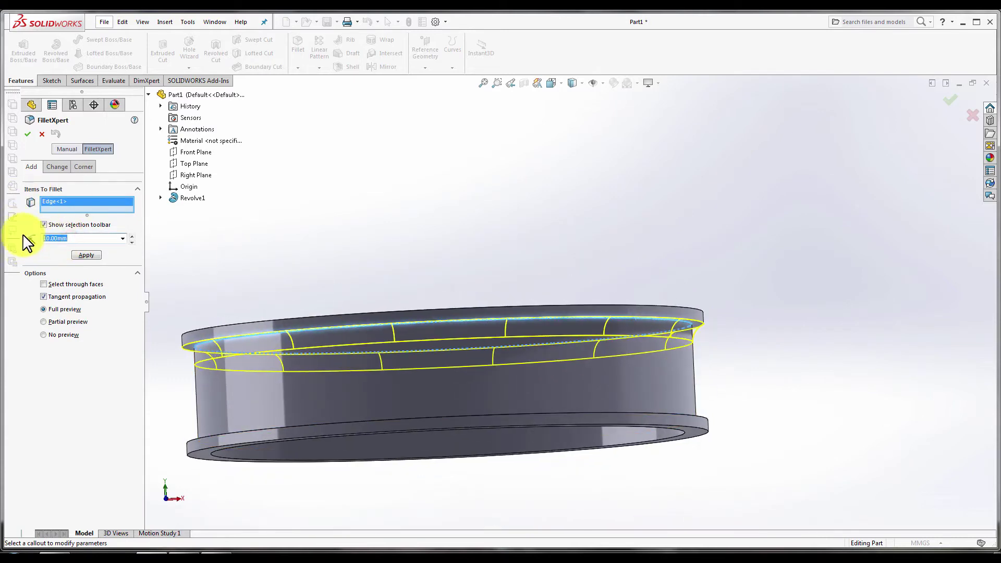
{"action": "type", "text": "5"}
{"action": "key", "text": "Return"}
Fillet the outer cylindrical face instead of the edge, apply it, and inspect the wheel
{"action": "mouse_move", "coordinate": [591, 331]}
{"action": "middle_mouse_down"}
{"action": "mouse_move", "coordinate": [599, 398]}
{"action": "mouse_move", "coordinate": [745, 508]}
{"action": "middle_mouse_up"}
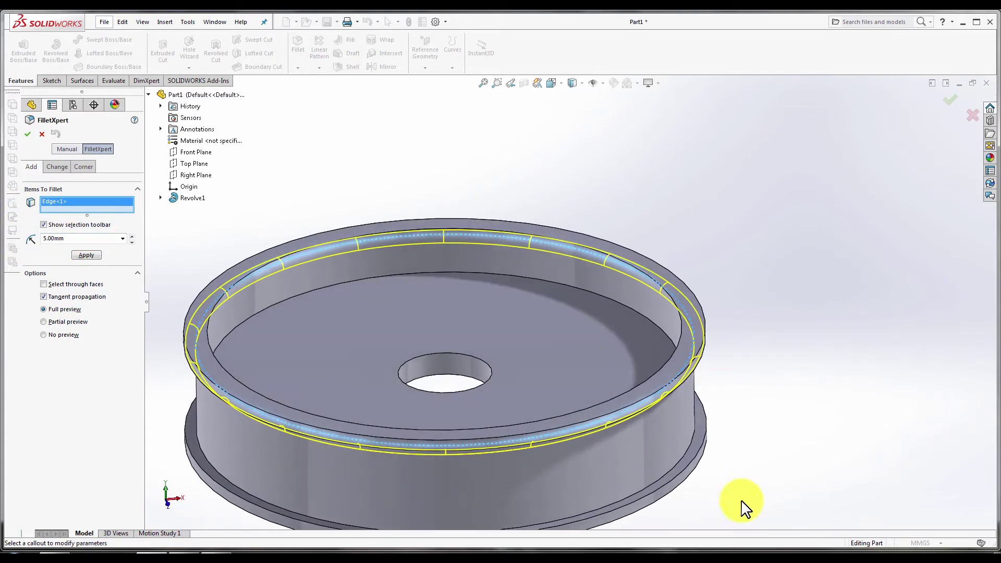
{"action": "left_click", "coordinate": [682, 464]}
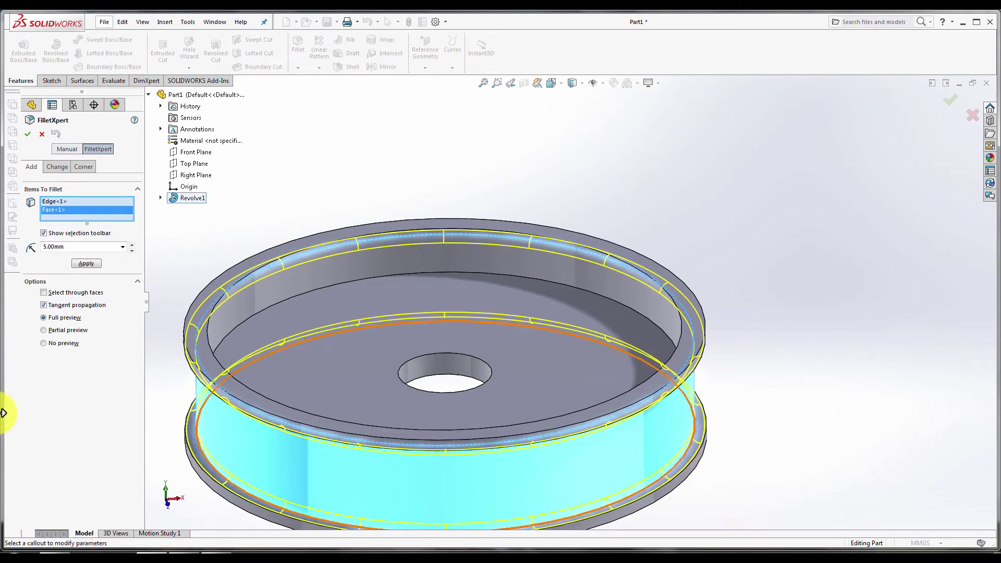
{"action": "scroll", "coordinate": [703, 323], "scroll_direction": "up", "scroll_amount": 3}
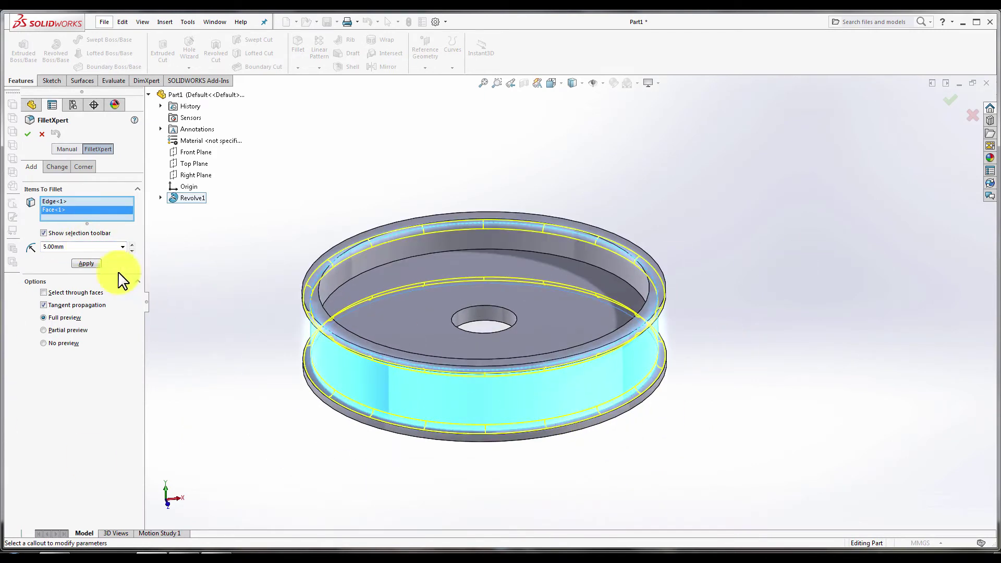
{"action": "right_click", "coordinate": [46, 200]}
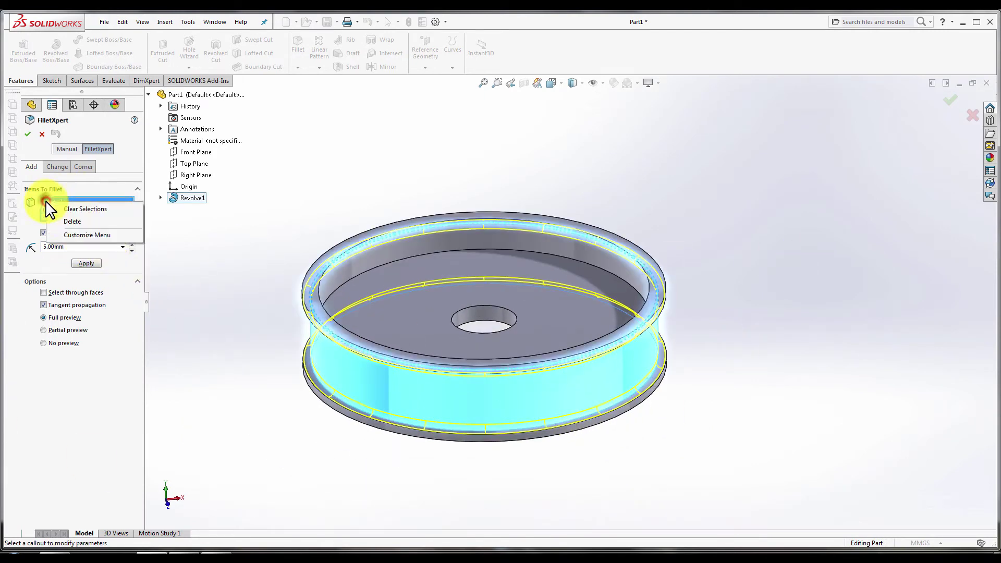
{"action": "left_click", "coordinate": [64, 221]}
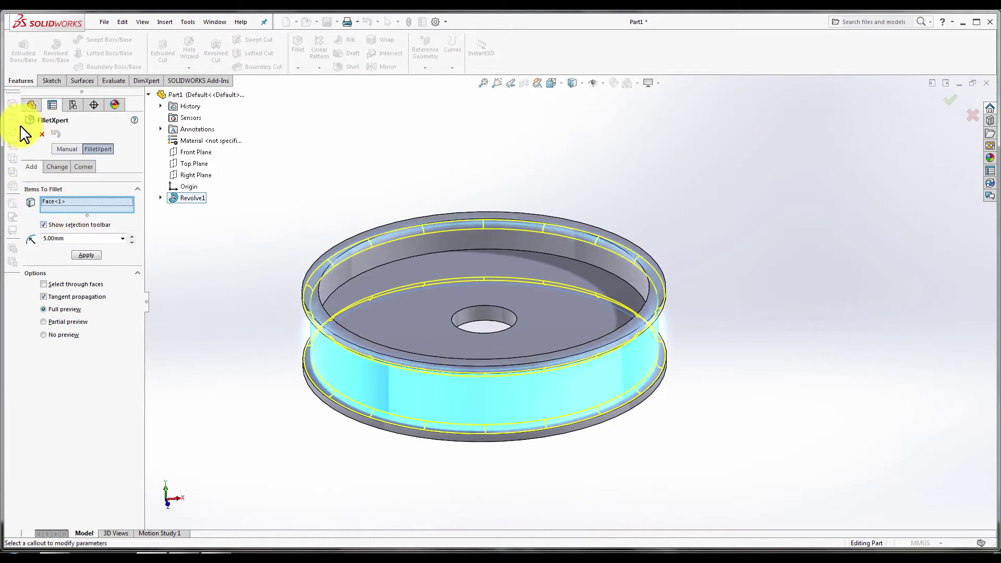
{"action": "left_click", "coordinate": [30, 134]}
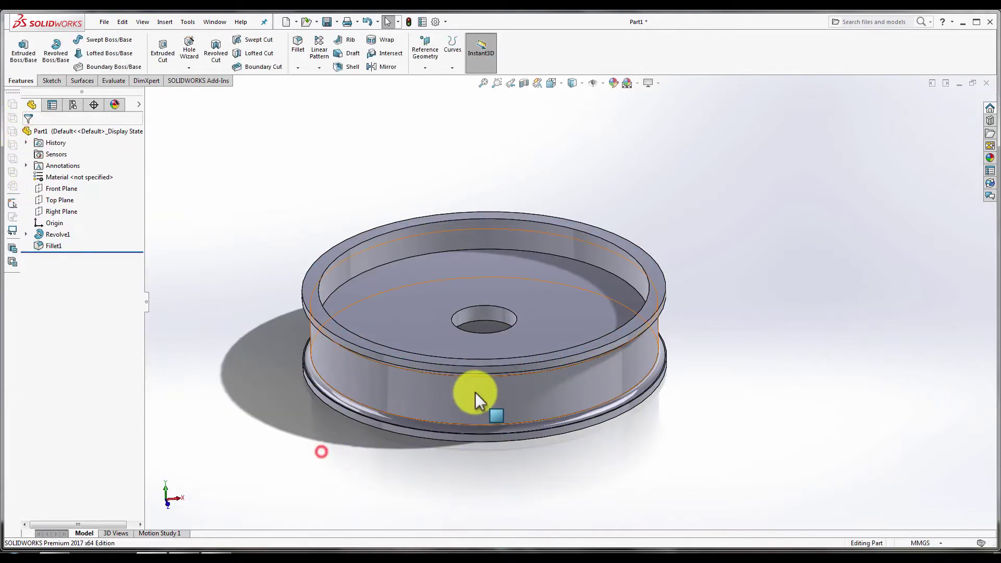
{"action": "scroll", "coordinate": [479, 396], "scroll_direction": "down", "scroll_amount": 3}
{"action": "mouse_move", "coordinate": [489, 390]}
{"action": "middle_mouse_down"}
{"action": "mouse_move", "coordinate": [709, 392]}
{"action": "mouse_move", "coordinate": [681, 451]}
{"action": "middle_mouse_up"}
{"action": "scroll", "coordinate": [630, 408], "scroll_direction": "up", "scroll_amount": 2}
{"action": "scroll", "coordinate": [581, 312], "scroll_direction": "down", "scroll_amount": 2}
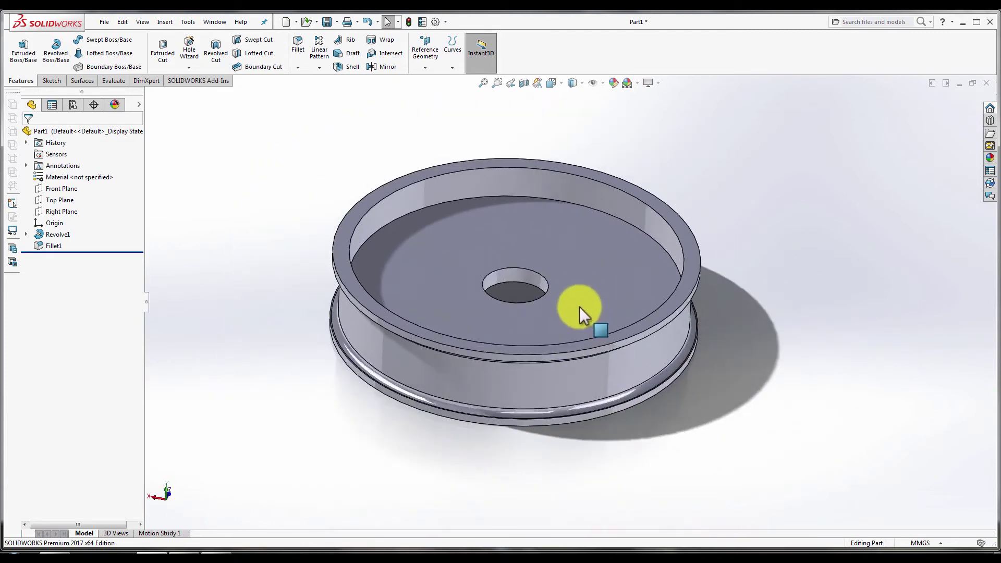
{"action": "mouse_move", "coordinate": [580, 313]}
{"action": "middle_mouse_down"}
{"action": "mouse_move", "coordinate": [567, 324]}
{"action": "mouse_move", "coordinate": [255, 244]}
{"action": "middle_mouse_up"}
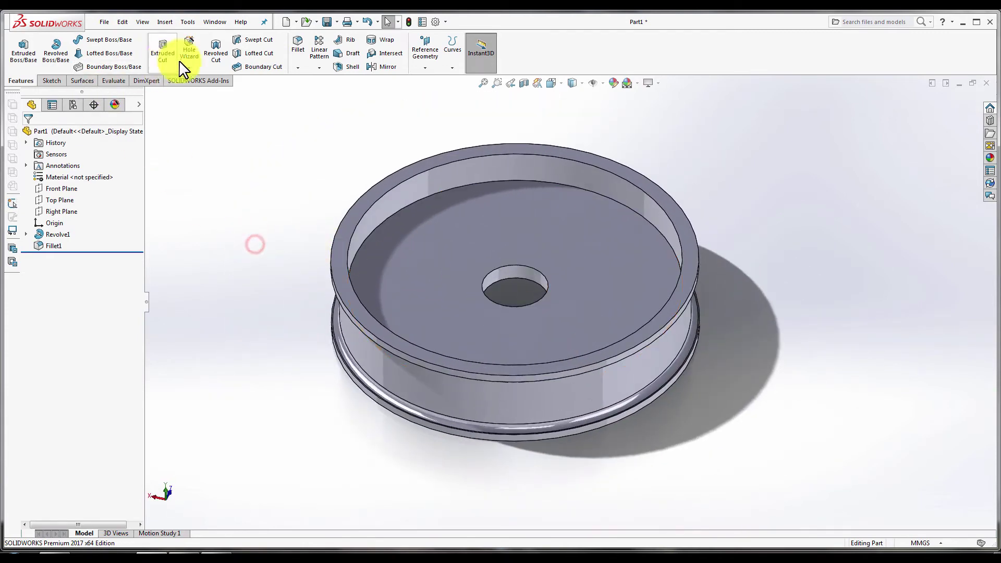
Begin an extruded-cut sketch on the wheel's inner floor, viewed normal to it
{"action": "left_click", "coordinate": [164, 54]}
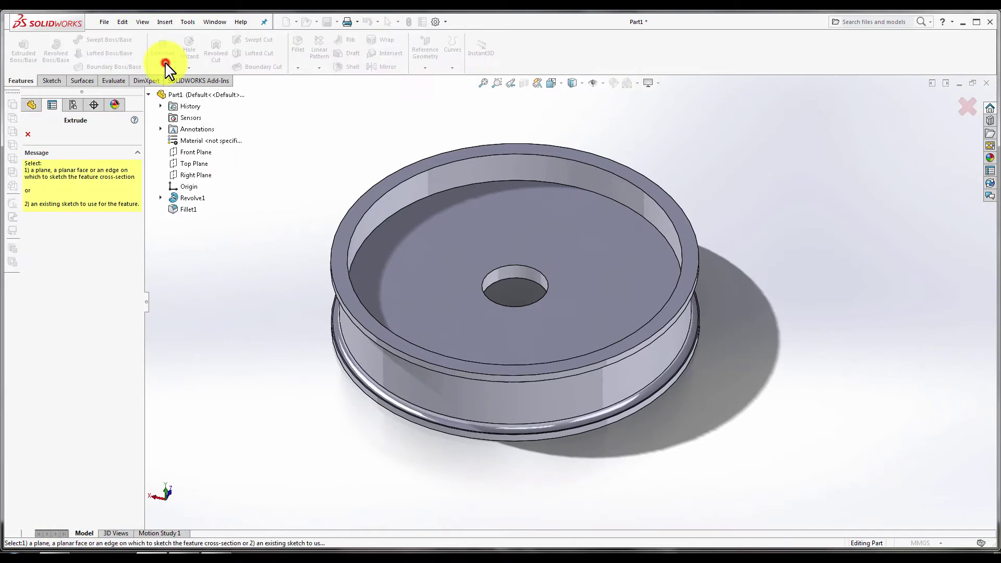
{"action": "left_click", "coordinate": [505, 226]}
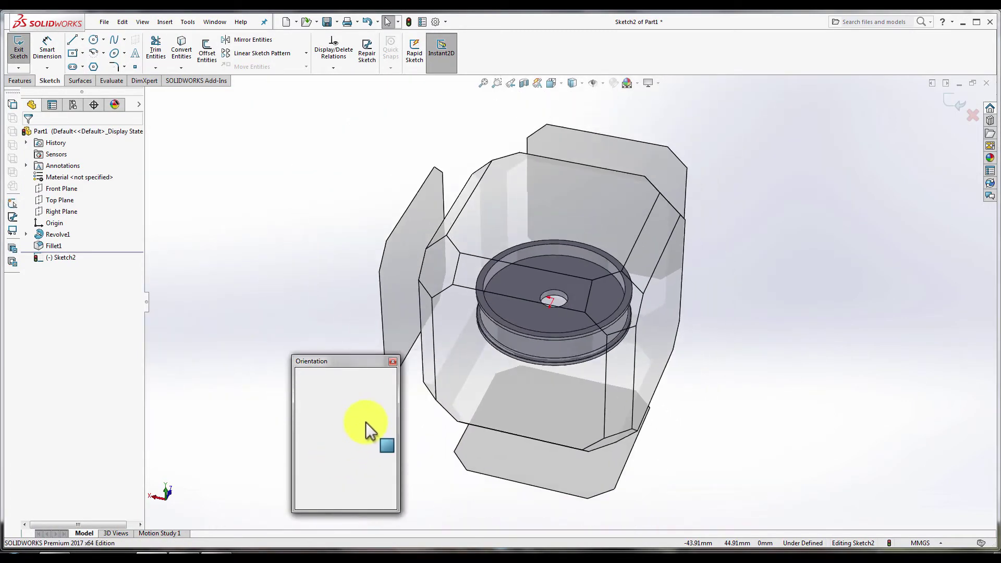
{"action": "left_click", "coordinate": [387, 420]}
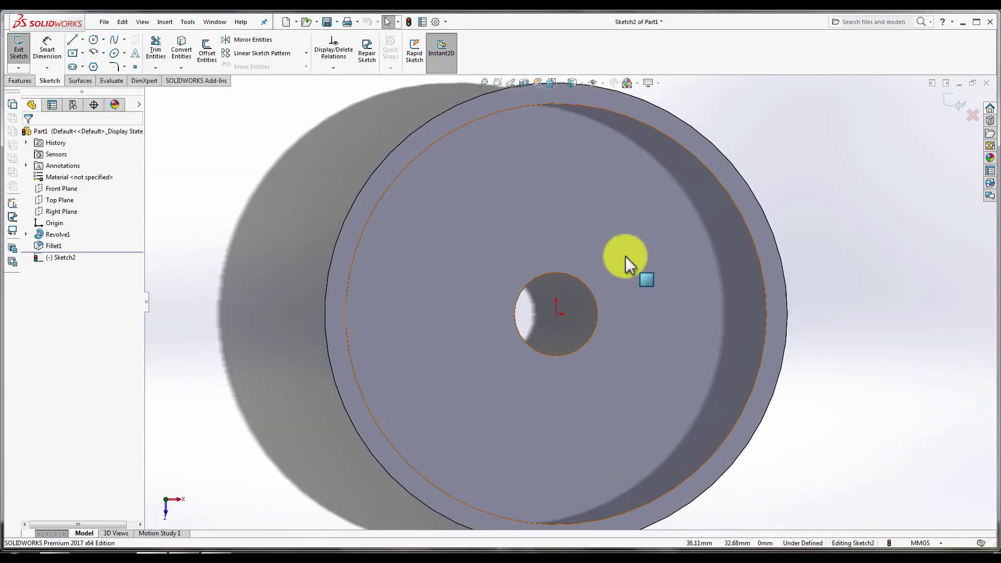
Draw infinite horizontal and vertical construction lines through the wheel centre
{"action": "key", "text": "l"}
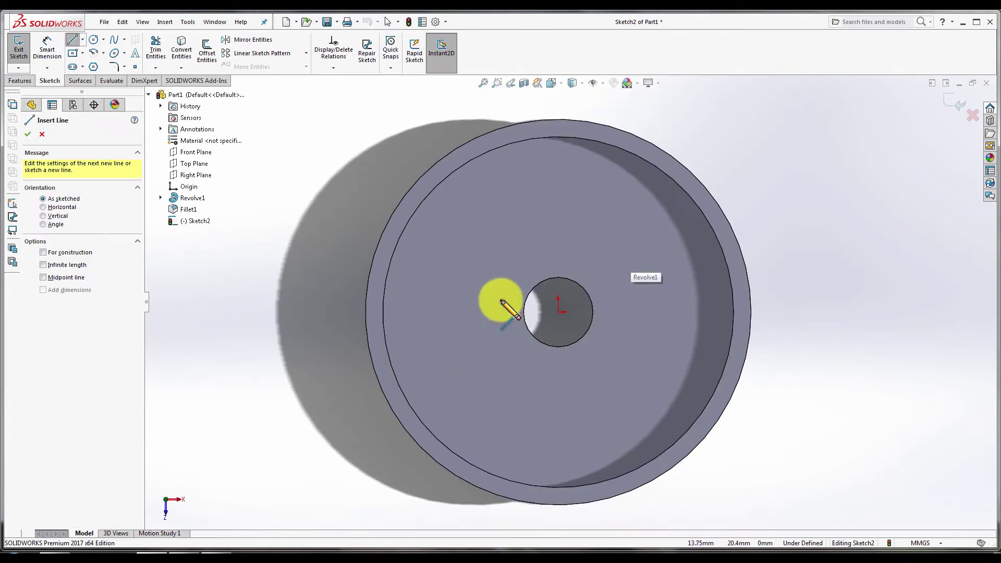
{"action": "left_click", "coordinate": [57, 208]}
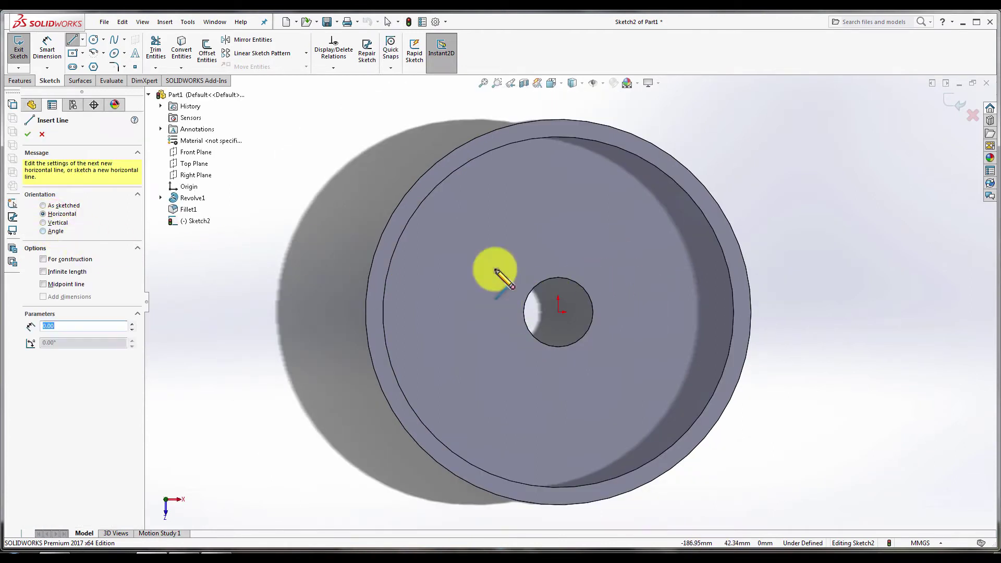
{"action": "left_click", "coordinate": [43, 272]}
{"action": "left_click", "coordinate": [559, 311]}
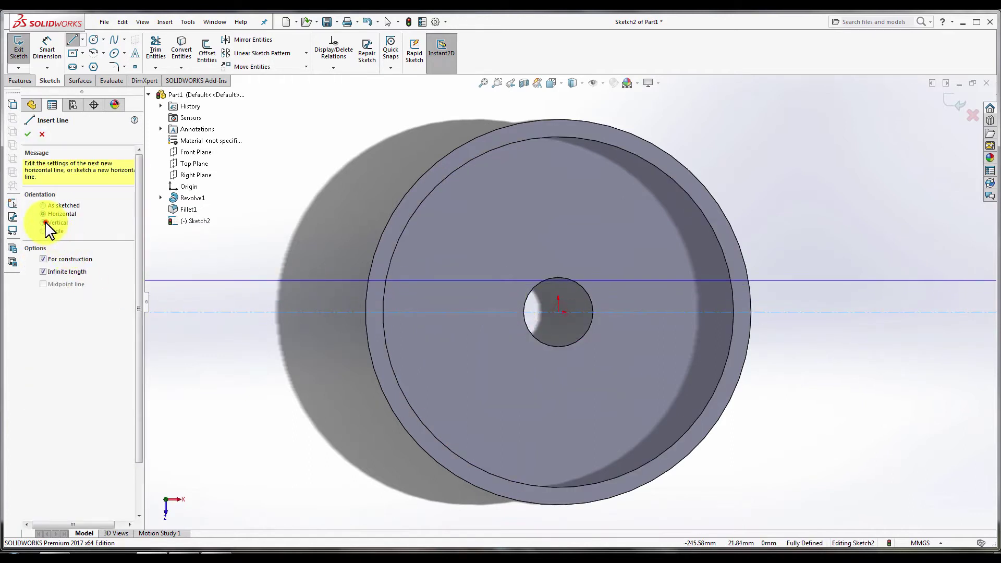
{"action": "left_click", "coordinate": [45, 222]}
{"action": "left_click", "coordinate": [558, 312]}
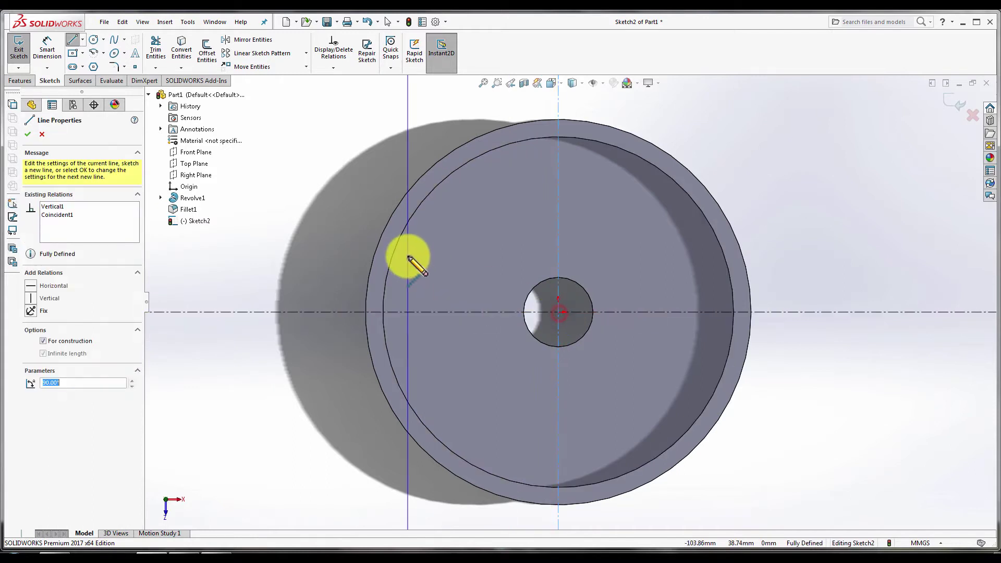
{"action": "key", "text": "Escape"}
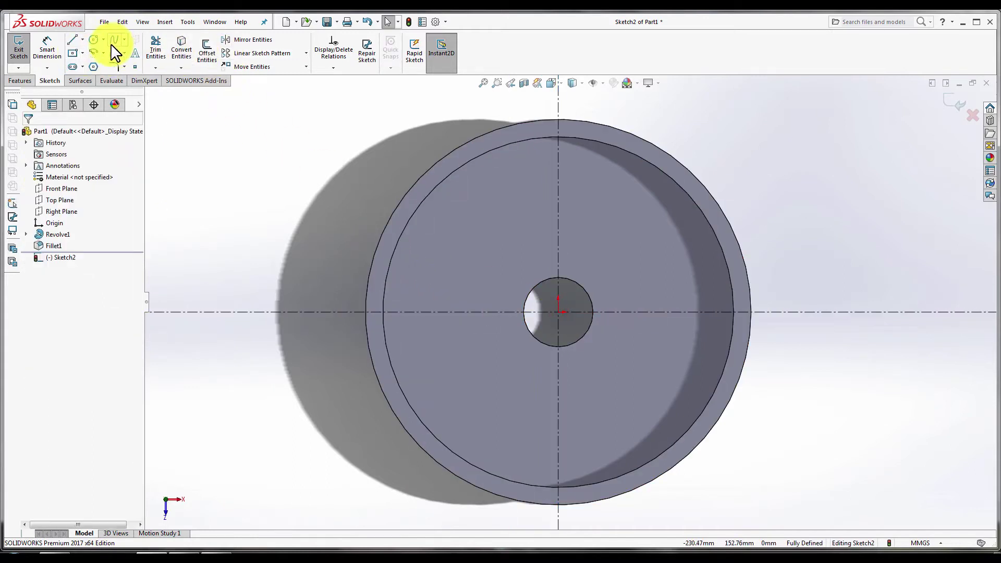
Draw two origin-centred circles, a small one around the hub hole and a large one near the rim
{"action": "left_click", "coordinate": [91, 39]}
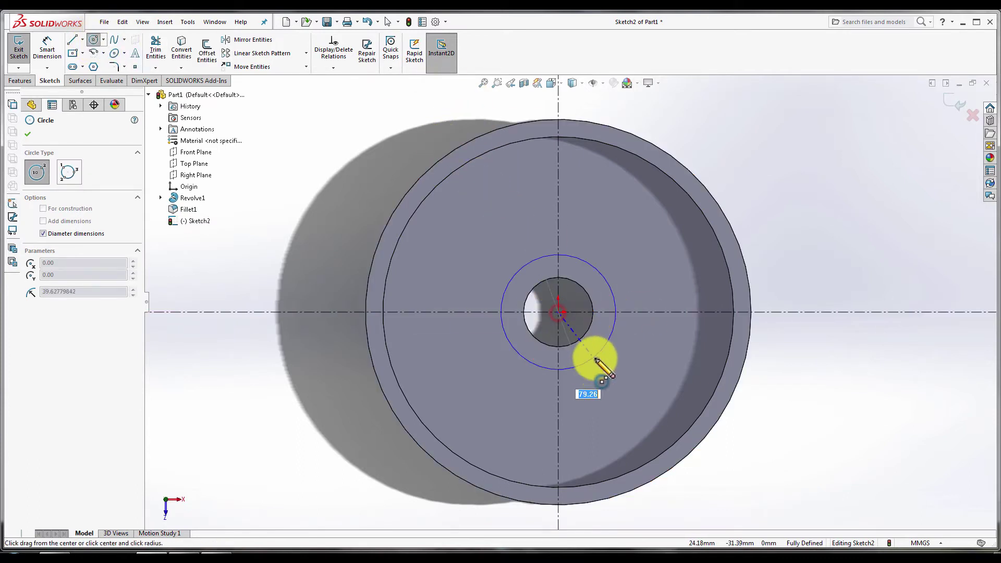
{"action": "left_click_drag", "start_coordinate": [558, 312], "coordinate": [596, 359]}
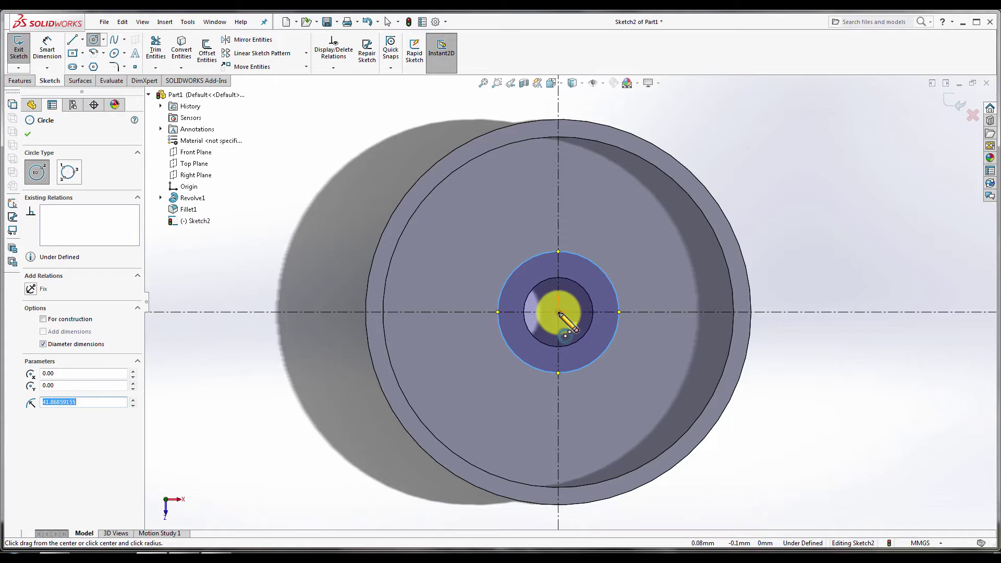
{"action": "left_click_drag", "start_coordinate": [558, 312], "coordinate": [660, 440]}
{"action": "key", "text": "Escape"}
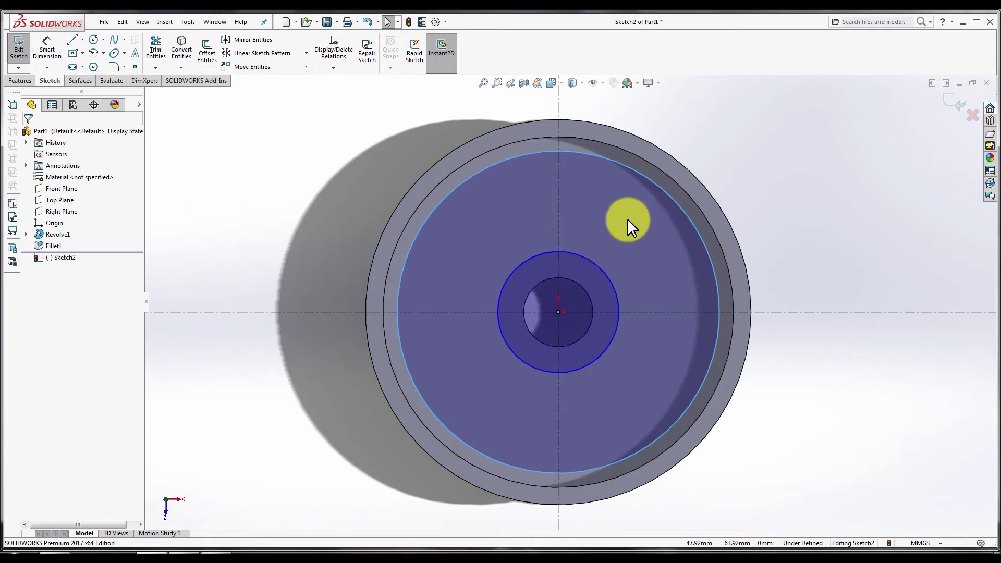
{"action": "right_click_drag", "start_coordinate": [626, 218], "coordinate": [579, 234]}
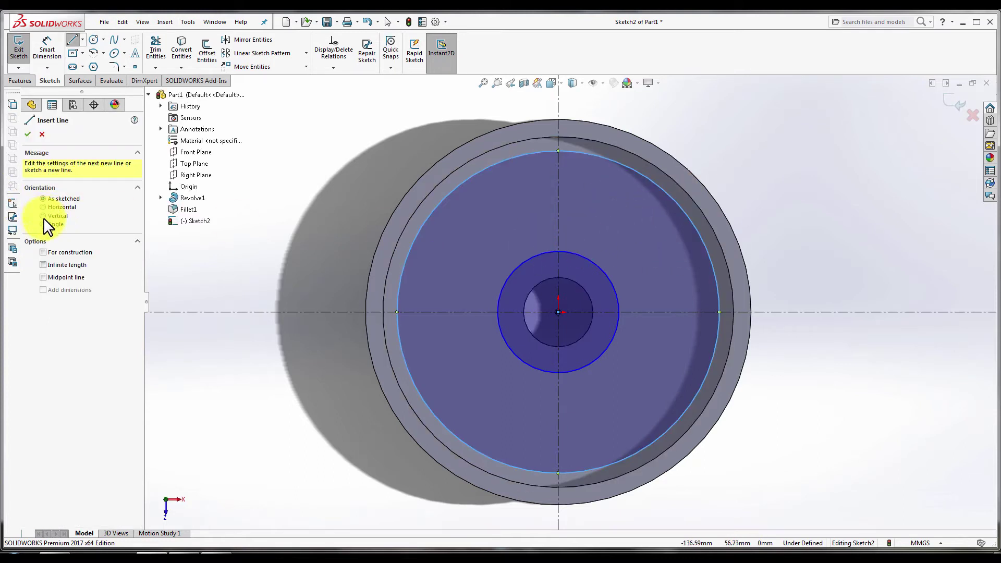
Draw an infinite diagonal construction line through the origin and dimension it 12° from the vertical line
{"action": "left_click", "coordinate": [43, 265]}
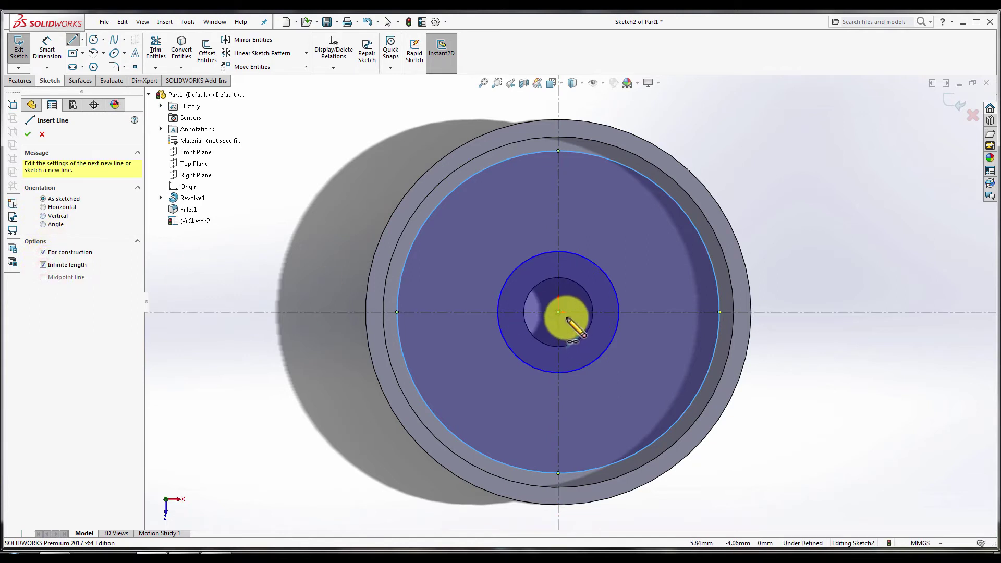
{"action": "mouse_move", "coordinate": [558, 312]}
{"action": "left_mouse_down"}
{"action": "mouse_move", "coordinate": [558, 330]}
{"action": "mouse_move", "coordinate": [543, 331]}
{"action": "left_mouse_up"}
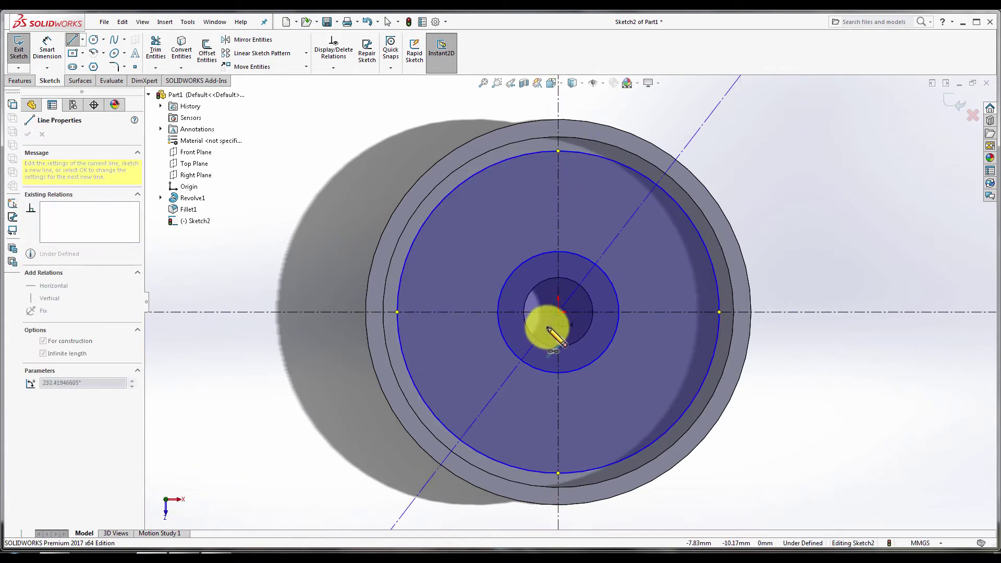
{"action": "left_click", "coordinate": [46, 50]}
{"action": "left_click", "coordinate": [559, 111]}
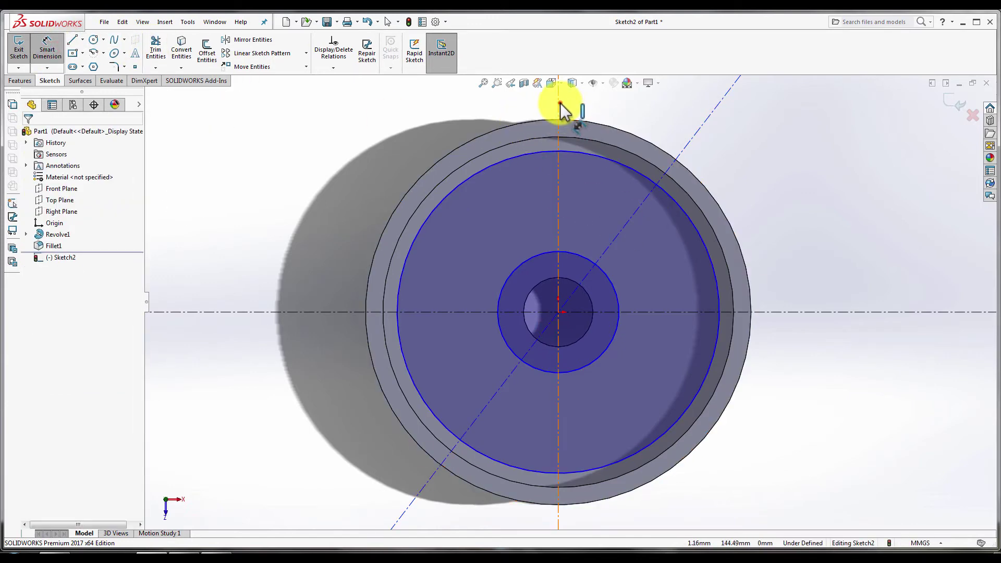
{"action": "left_click", "coordinate": [697, 133]}
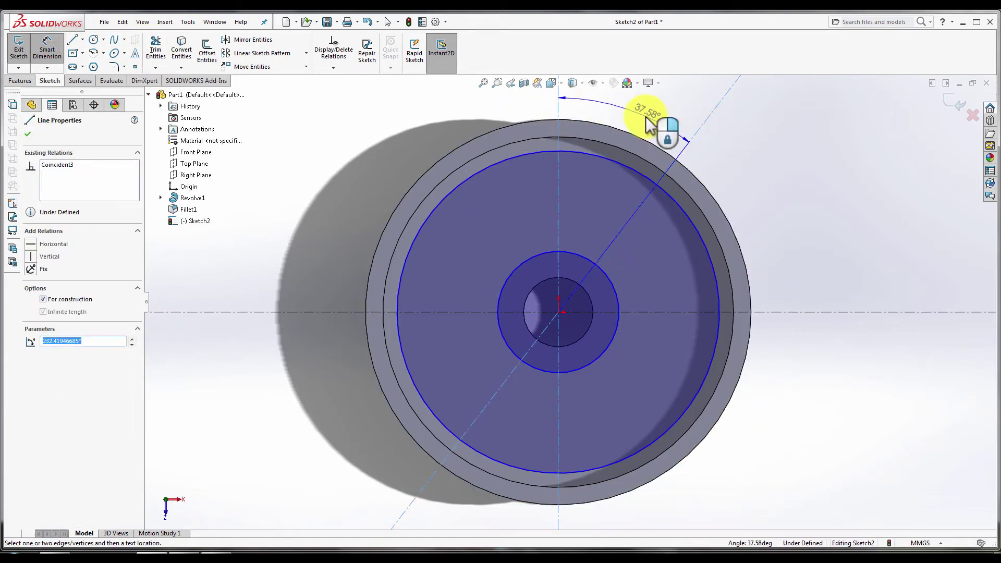
{"action": "left_click", "coordinate": [648, 123]}
{"action": "key", "text": "Return"}
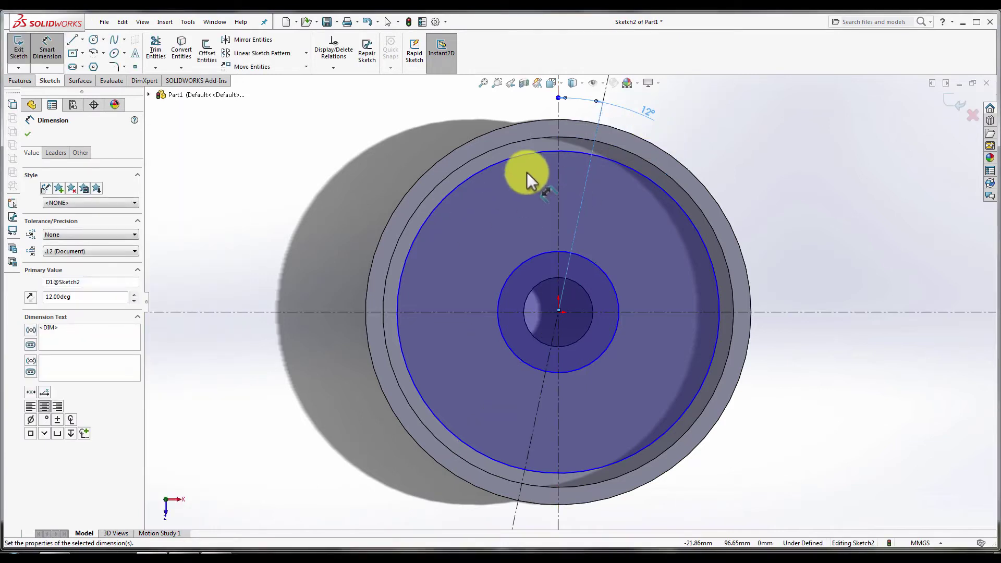
{"action": "key", "text": "Escape"}
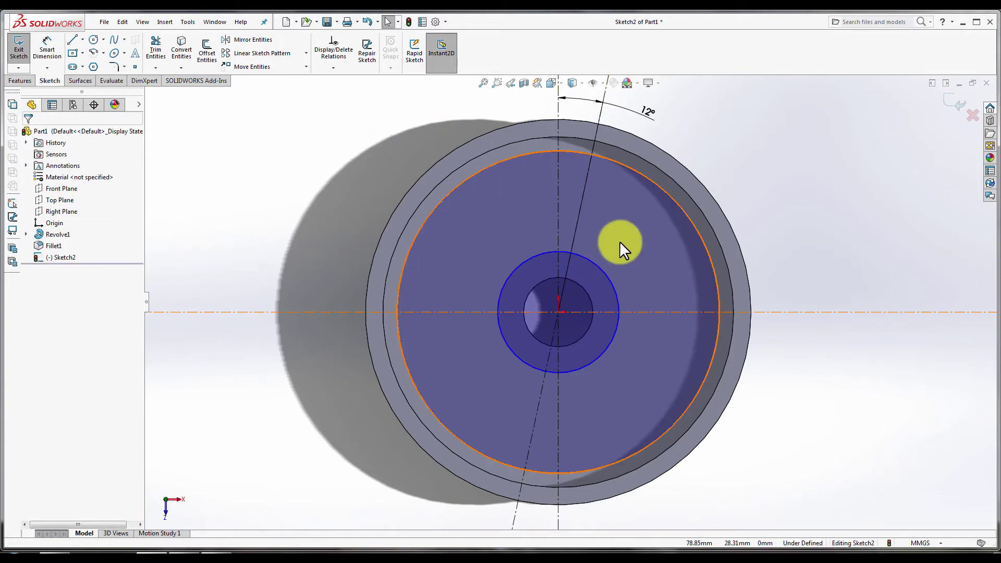
Dimension the large circle Ø218 mm and the hub circle Ø70 mm, fully defining the sketch
{"action": "left_click", "coordinate": [47, 47]}
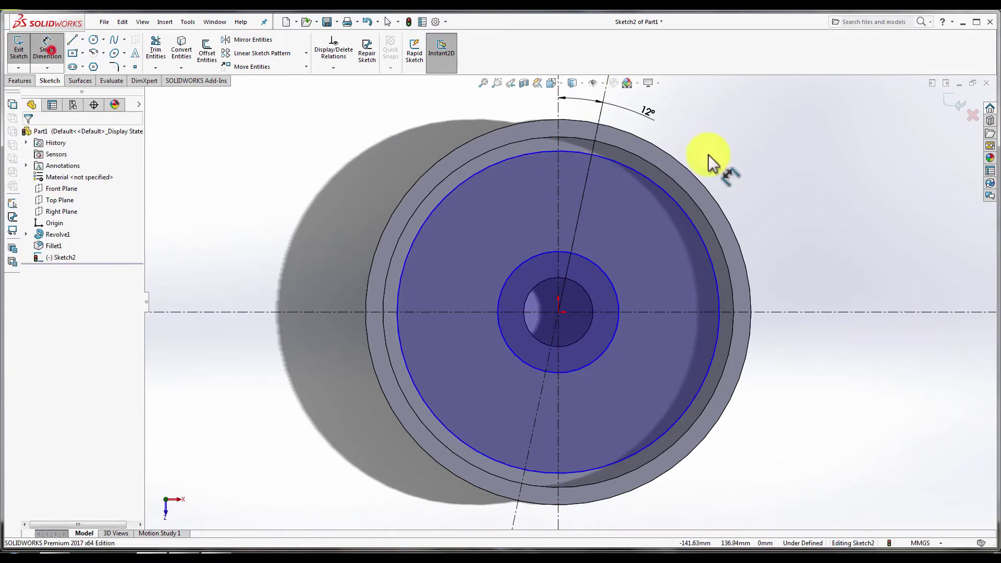
{"action": "left_click", "coordinate": [688, 226]}
{"action": "left_click", "coordinate": [807, 190]}
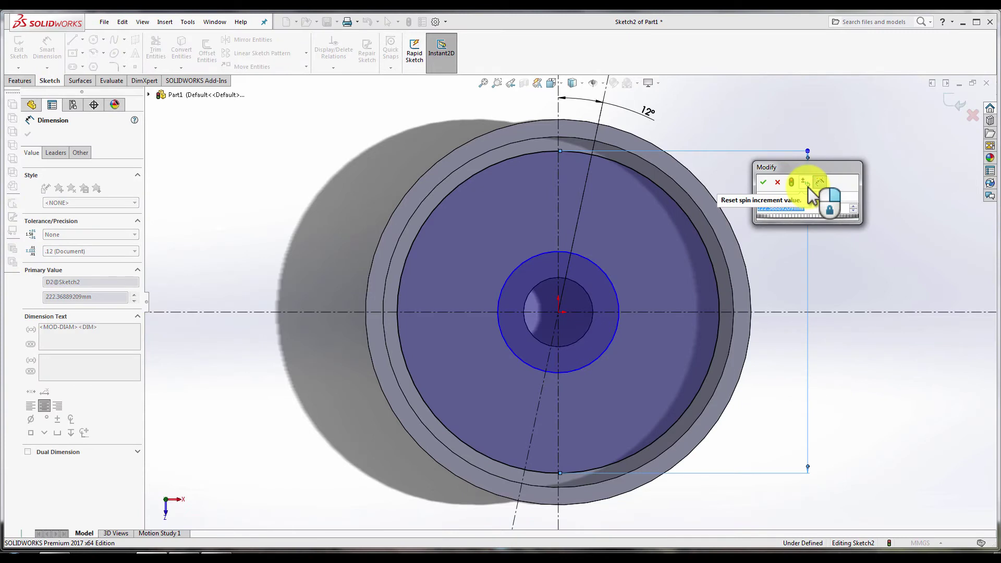
{"action": "type", "text": "109*2"}
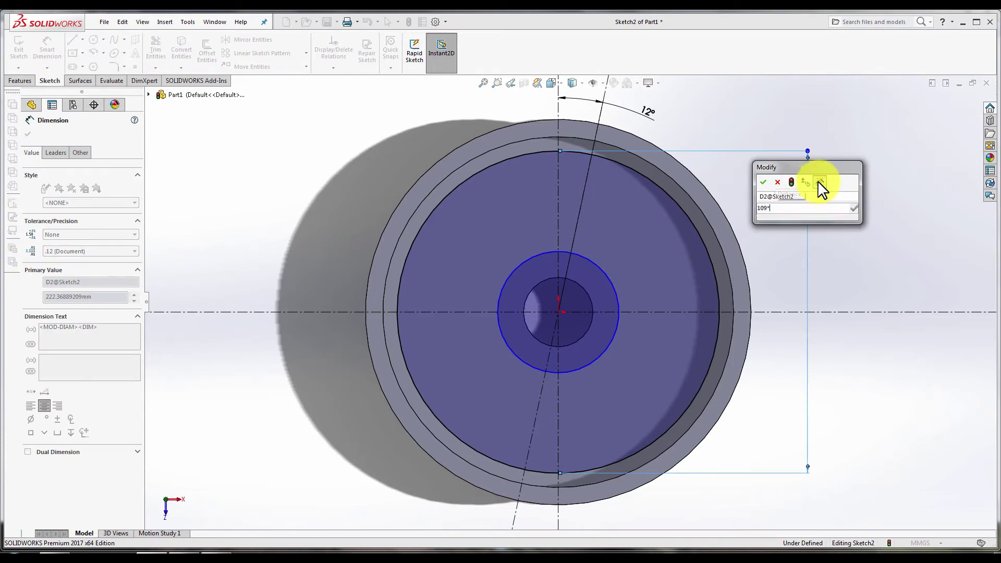
{"action": "key", "text": "Return"}
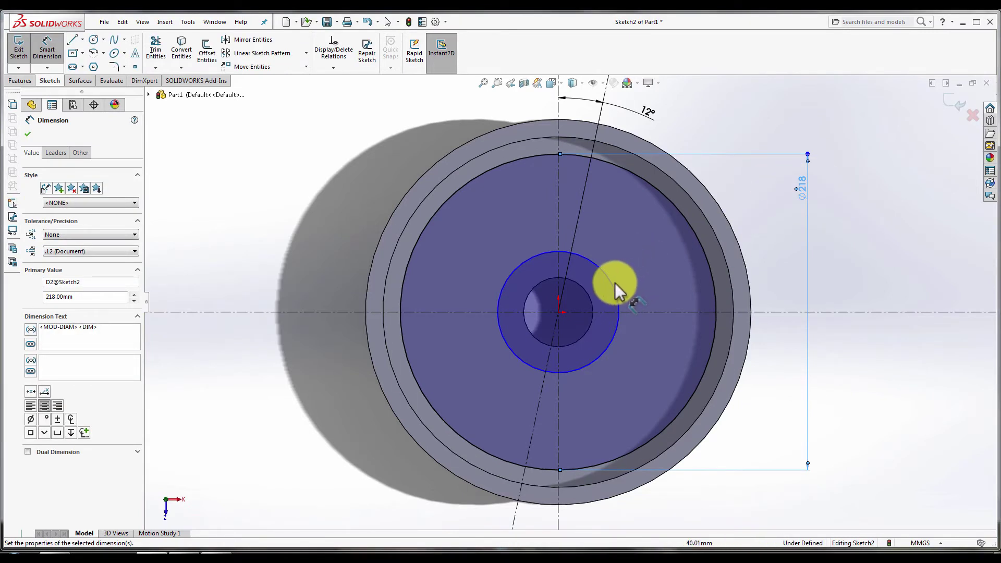
{"action": "left_click", "coordinate": [615, 284]}
{"action": "left_click", "coordinate": [760, 252]}
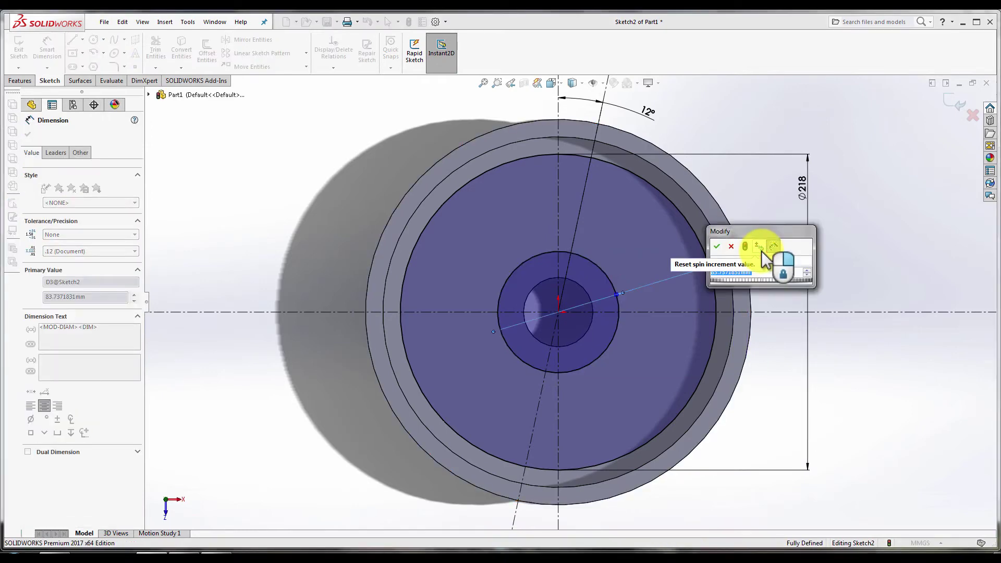
{"action": "type", "text": "35/"}
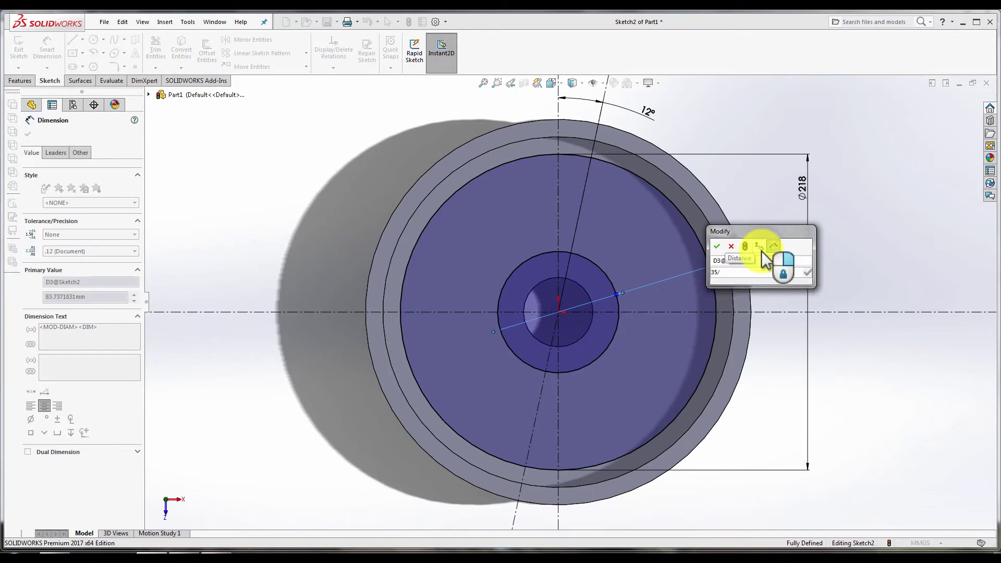
{"action": "key", "text": "BackSpace"}
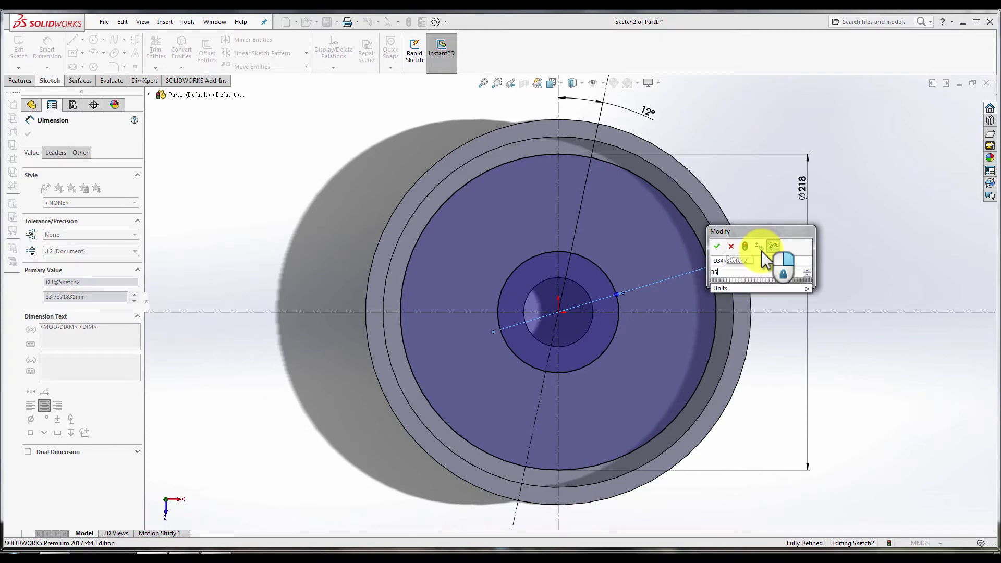
{"action": "key", "text": "Return"}
{"action": "key", "text": "Escape"}
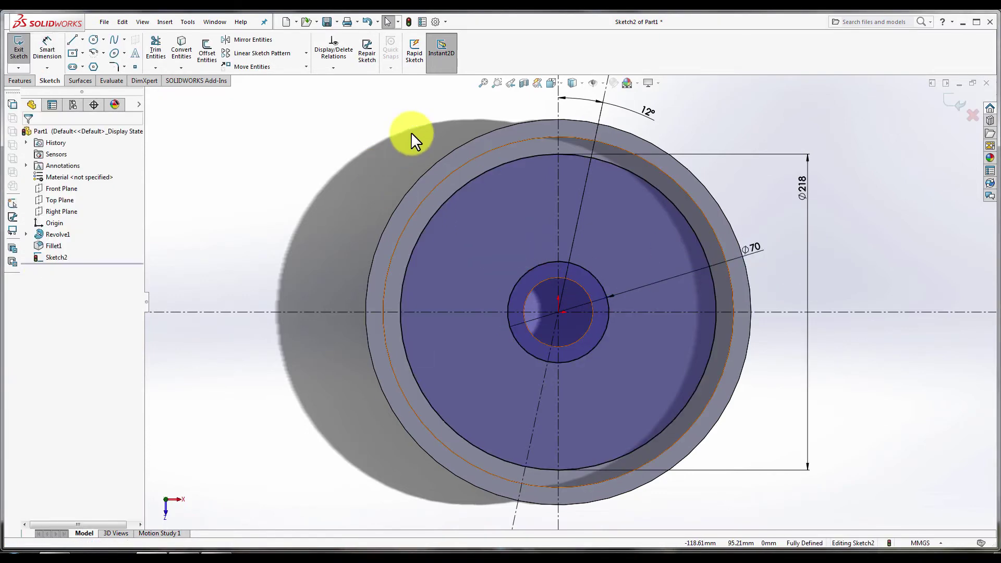
Draw a line from the hub circle out to the large circle
{"action": "left_click", "coordinate": [71, 41]}
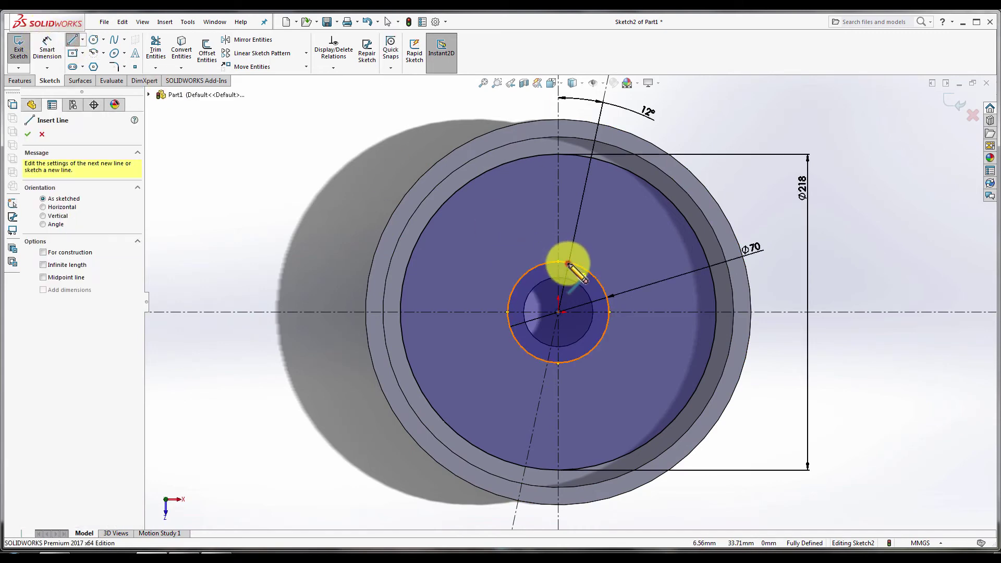
{"action": "left_click_drag", "start_coordinate": [567, 263], "coordinate": [592, 158]}
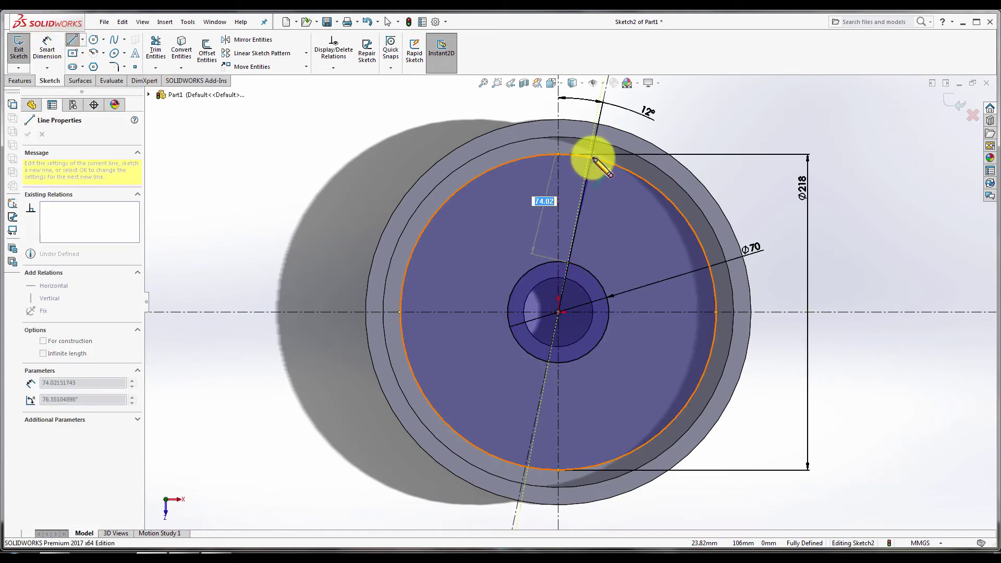
{"action": "scroll", "coordinate": [593, 161], "scroll_direction": "down", "scroll_amount": 2}
{"action": "left_click", "coordinate": [589, 168]}
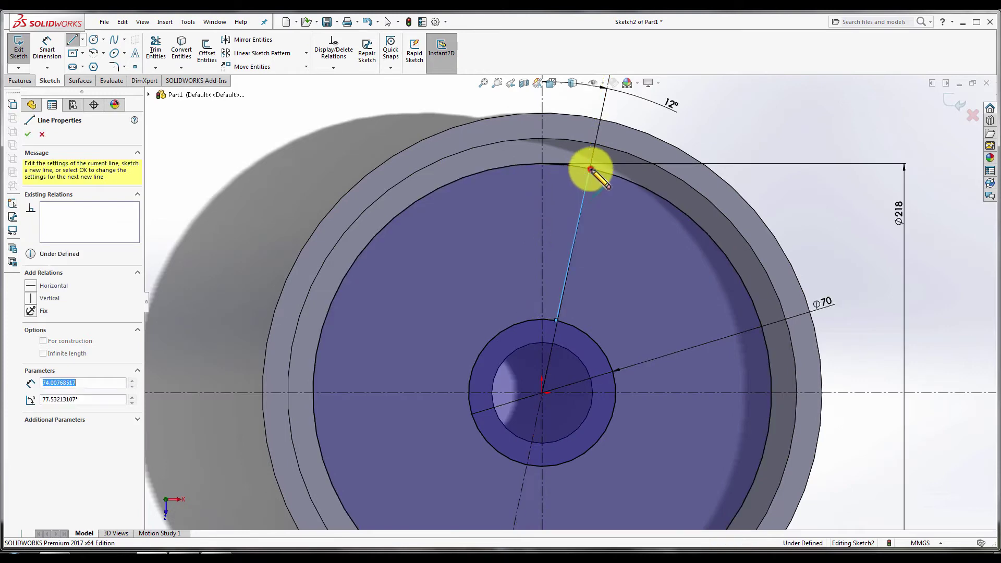
{"action": "key", "text": "Escape"}
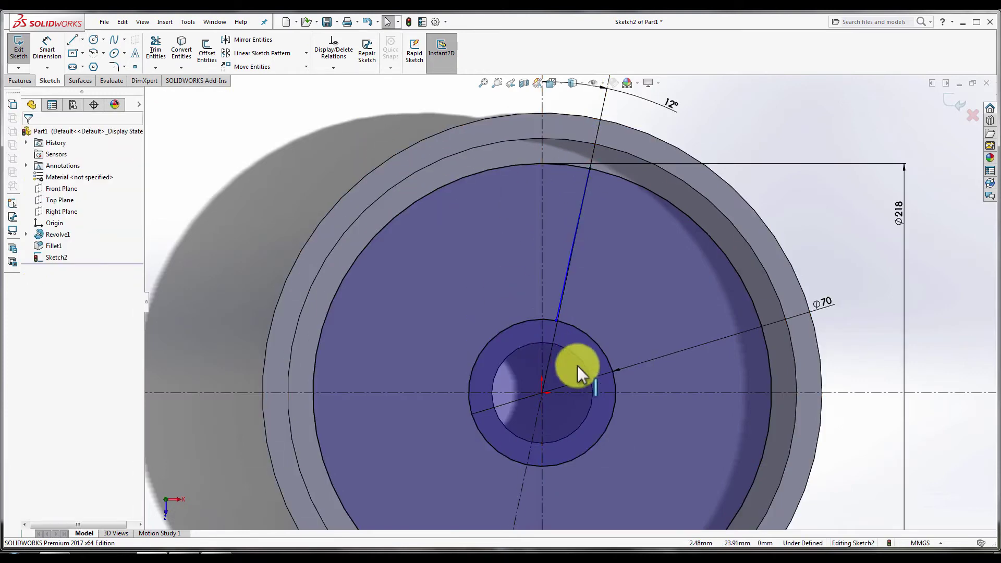
Select the new line and its endpoint, then start a second line and cancel it
{"action": "left_click", "coordinate": [558, 321]}
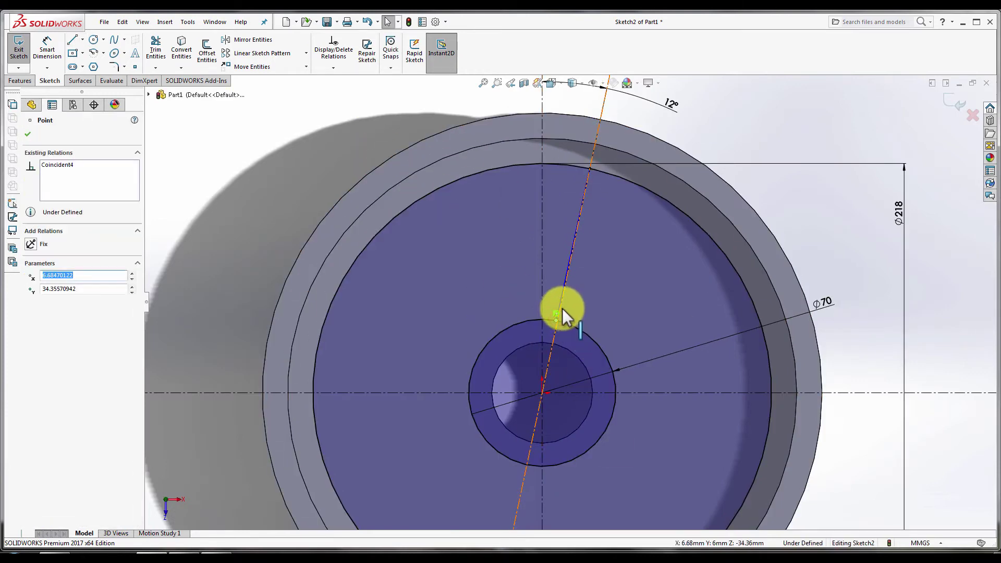
{"action": "left_click", "coordinate": [558, 311], "text": "ctrl"}
{"action": "scroll", "coordinate": [558, 311], "scroll_direction": "down", "scroll_amount": 2}
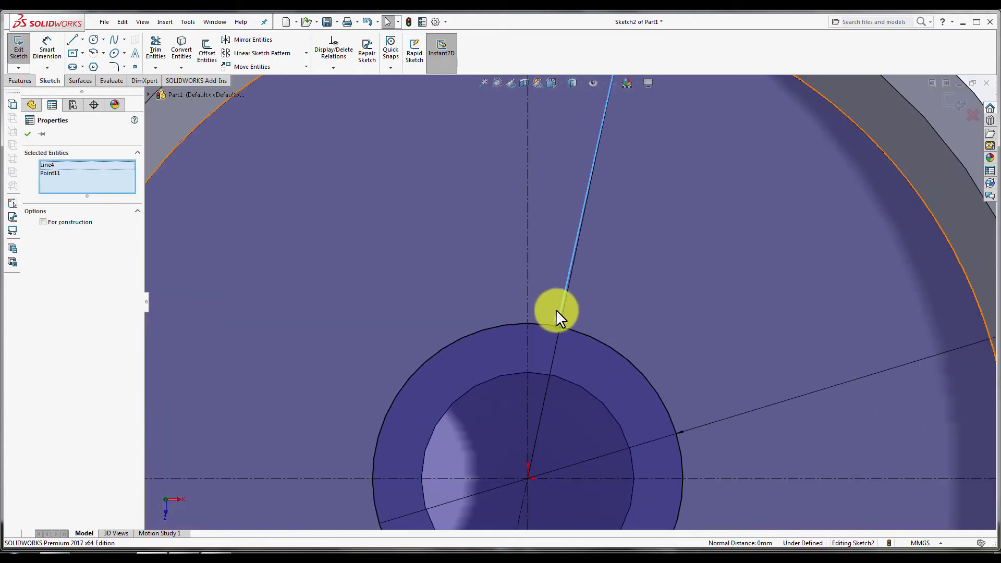
{"action": "scroll", "coordinate": [554, 306], "scroll_direction": "down", "scroll_amount": 1}
{"action": "key", "text": "Escape"}
{"action": "left_click", "coordinate": [72, 40]}
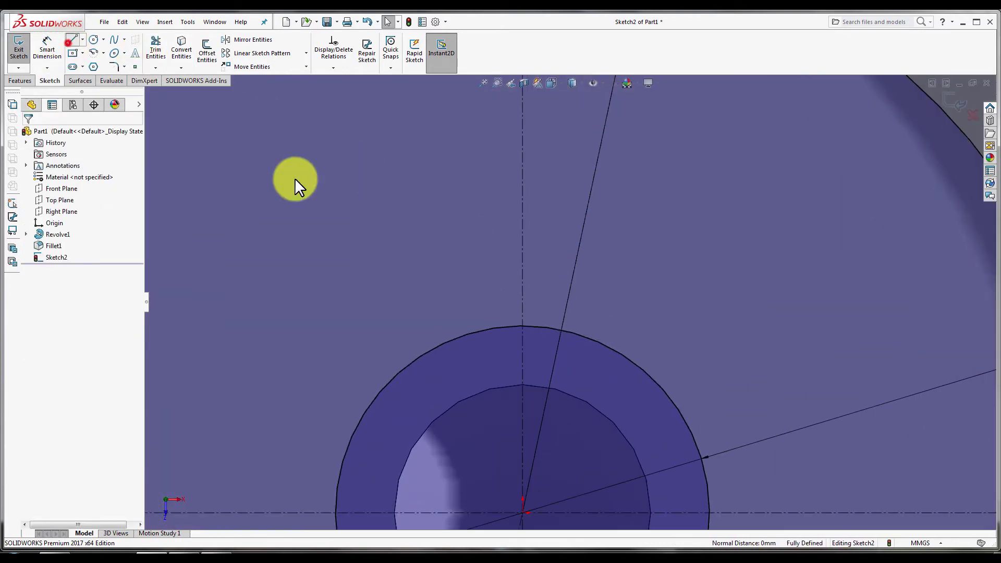
{"action": "left_click", "coordinate": [563, 332]}
{"action": "scroll", "coordinate": [610, 208], "scroll_direction": "up", "scroll_amount": 3}
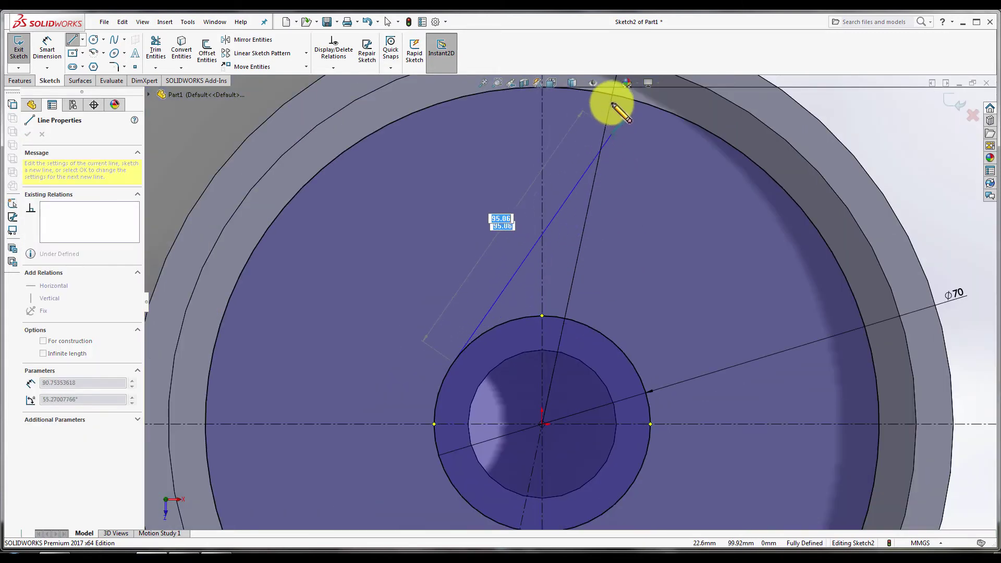
{"action": "key", "text": "Escape"}
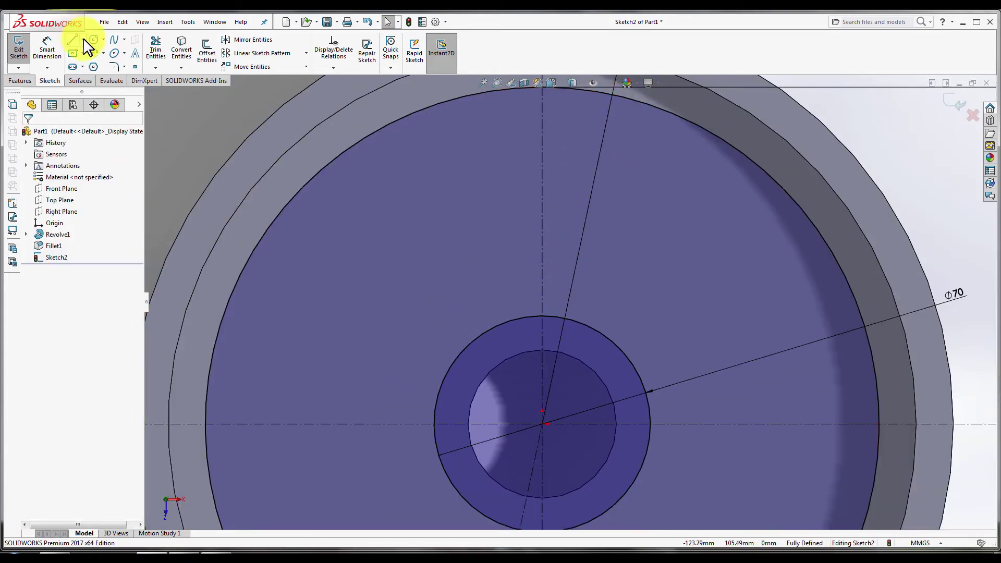
Draw a line from the large circle down to the hub circle
{"action": "left_click", "coordinate": [78, 54]}
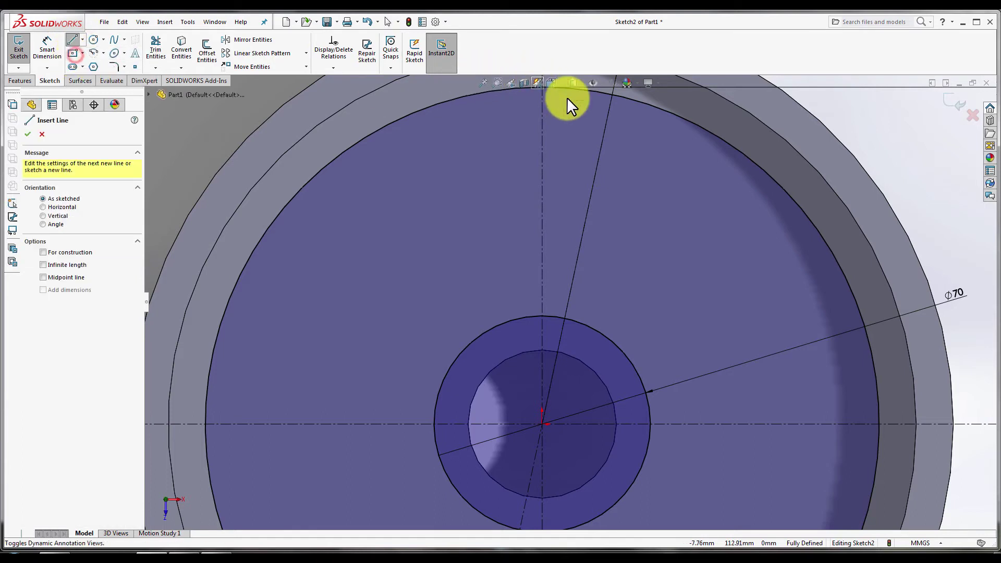
{"action": "left_click", "coordinate": [614, 97]}
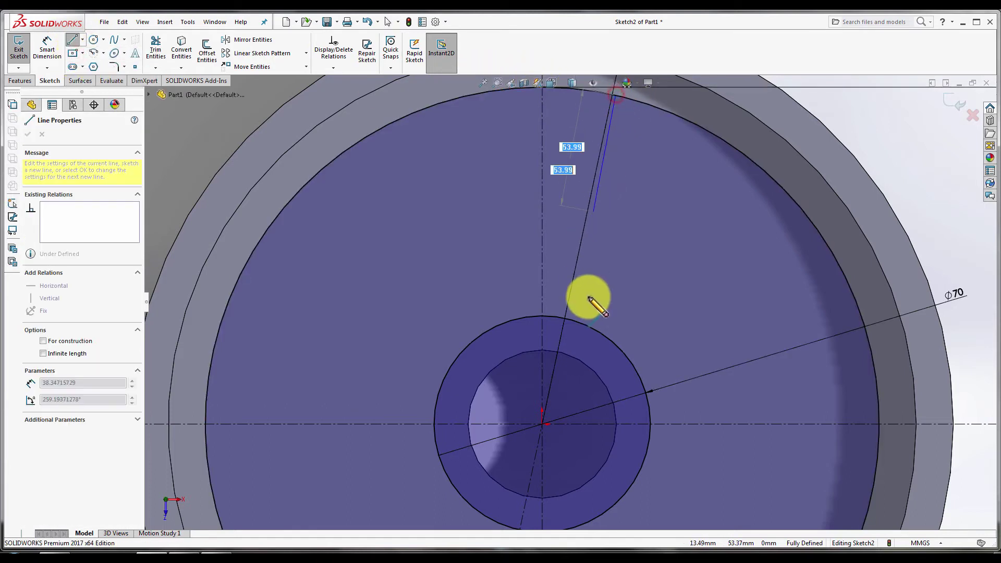
{"action": "left_click", "coordinate": [564, 319]}
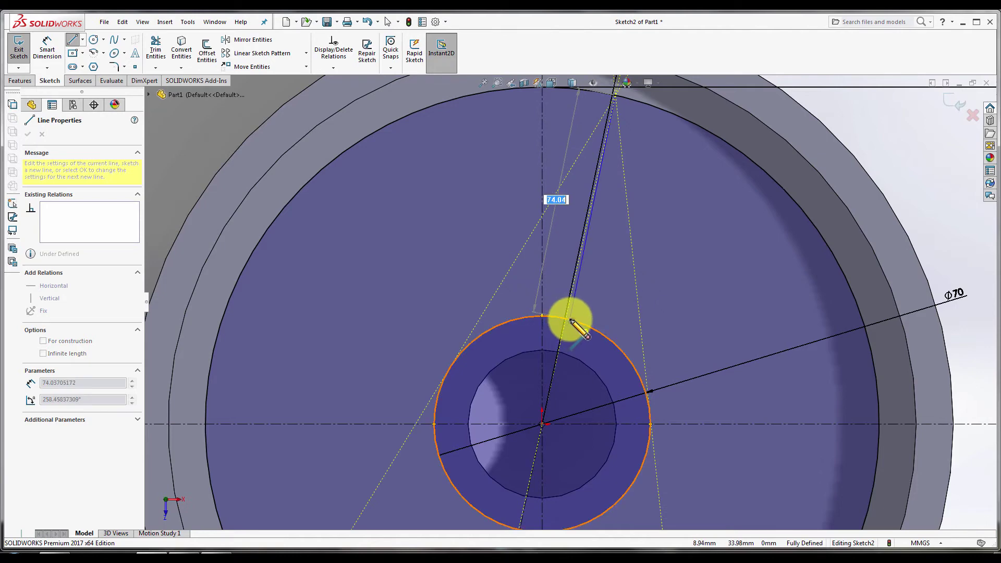
{"action": "left_click", "coordinate": [572, 320]}
{"action": "key", "text": "Escape"}
Make the new line collinear with the slanted 12° centreline
{"action": "left_click", "coordinate": [584, 252]}
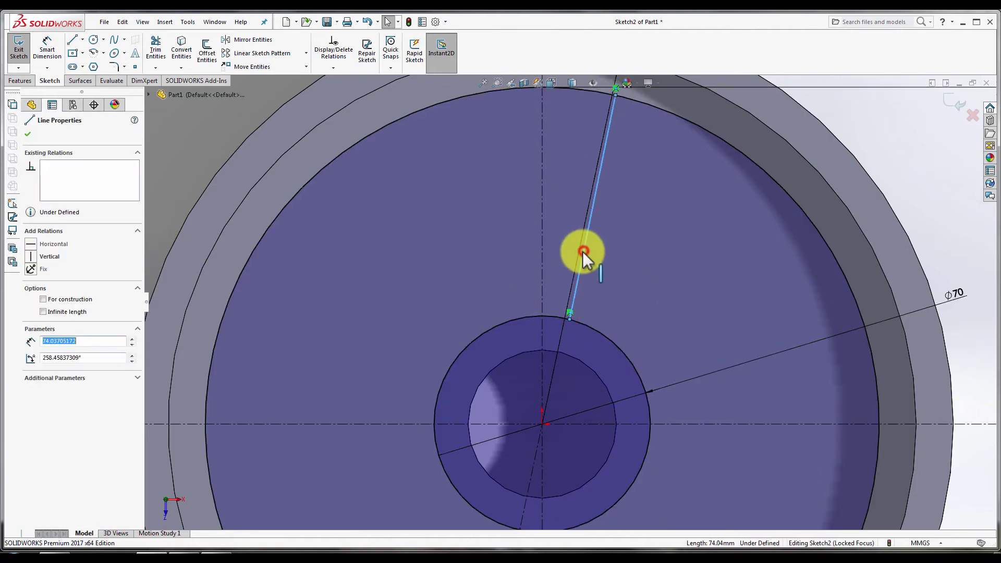
{"action": "left_click", "coordinate": [577, 252], "text": "ctrl"}
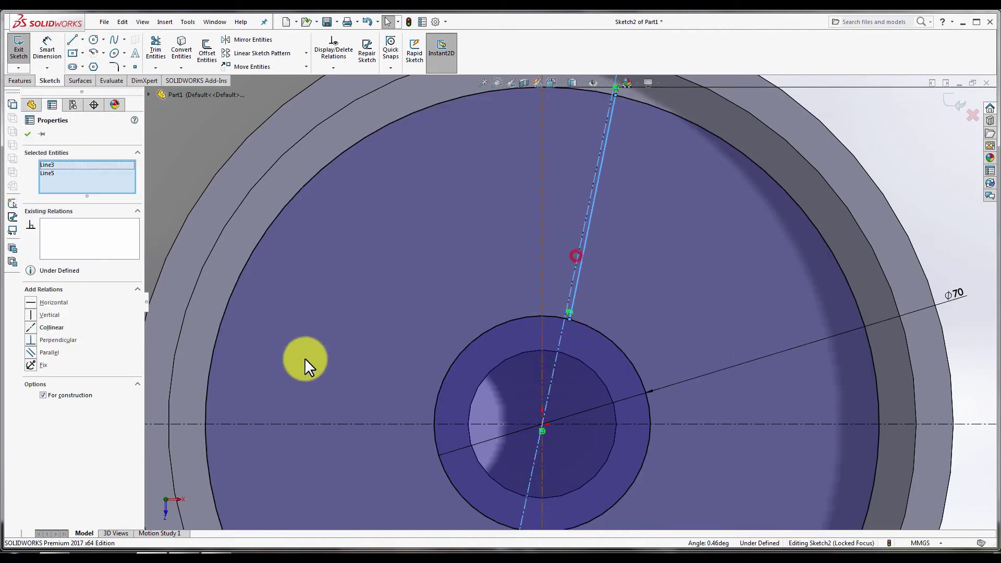
{"action": "left_click", "coordinate": [34, 328]}
{"action": "key", "text": "Escape"}
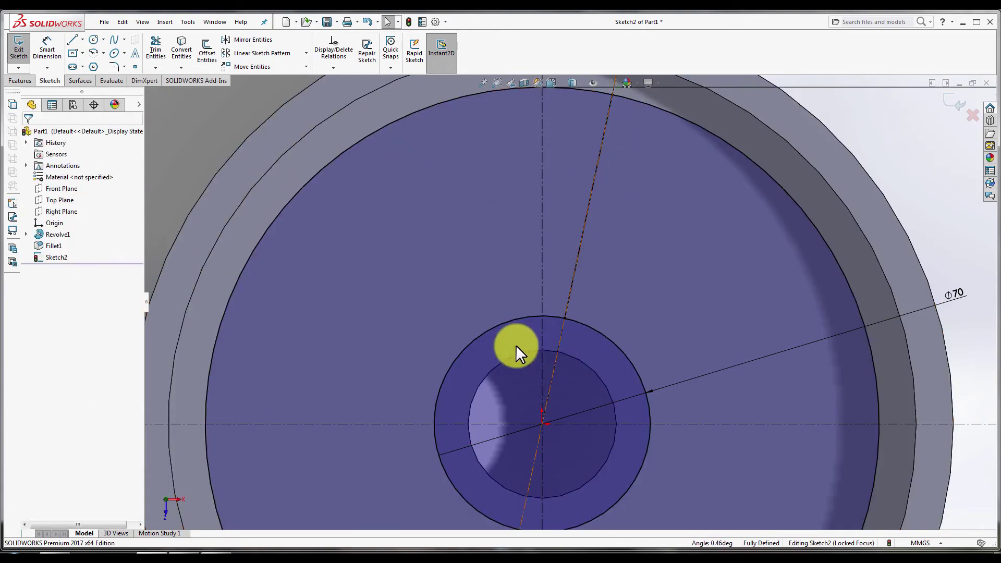
{"action": "scroll", "coordinate": [585, 174], "scroll_direction": "up", "scroll_amount": 2}
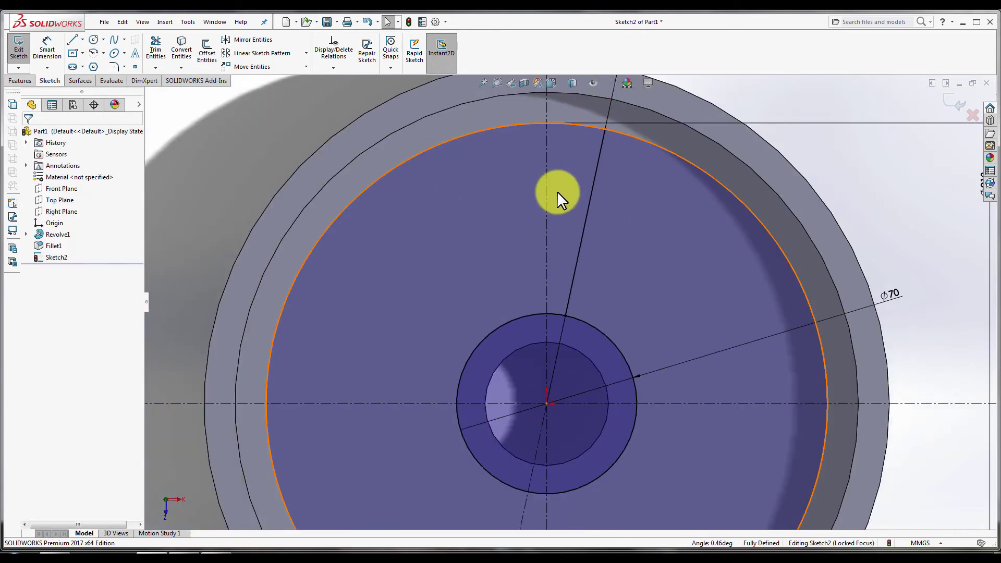
{"action": "scroll", "coordinate": [482, 264], "scroll_direction": "up", "scroll_amount": 1}
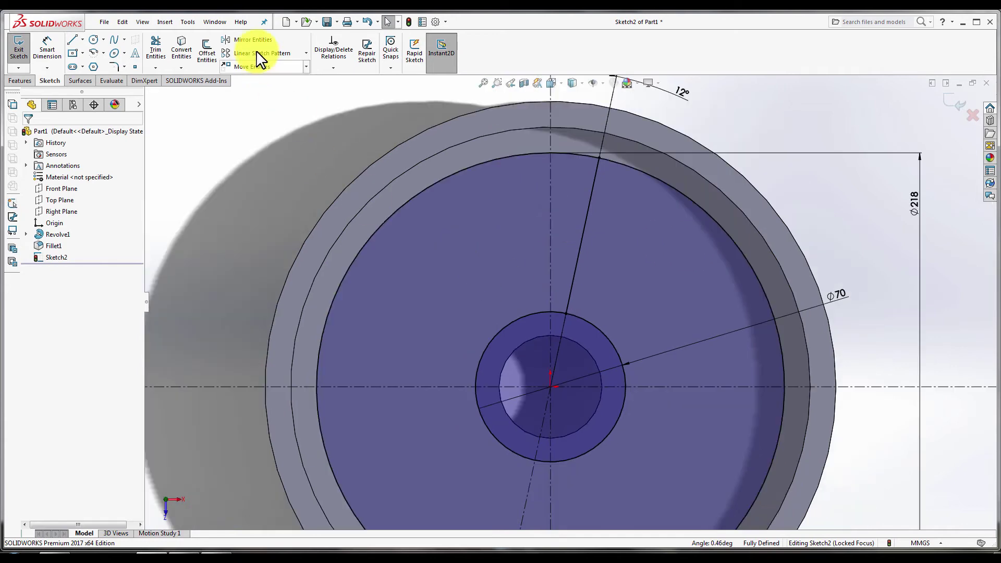
Power-trim the right-hand arcs off the large circle and the hub circle
{"action": "left_click", "coordinate": [156, 49]}
{"action": "left_click_drag", "start_coordinate": [659, 280], "coordinate": [713, 206]}
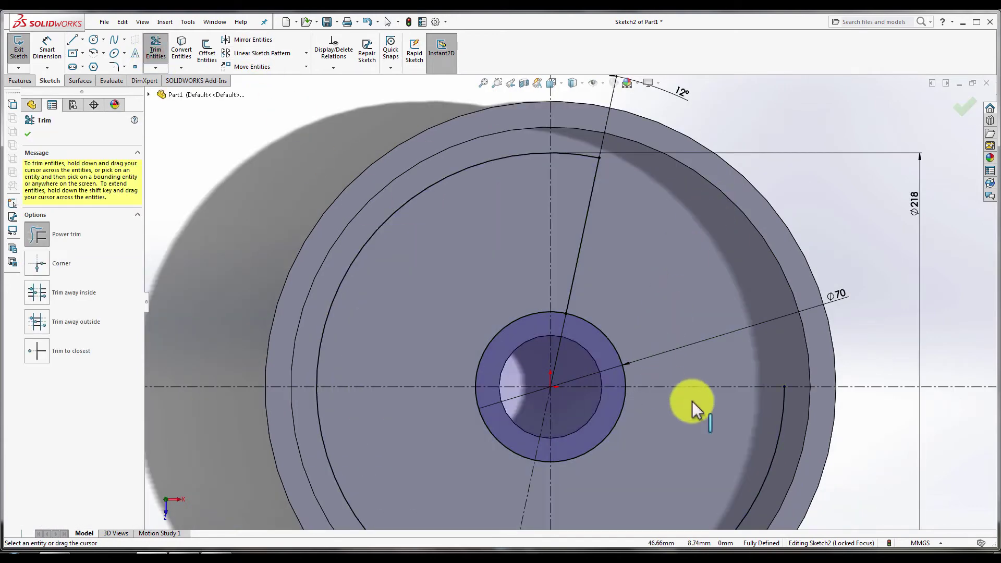
{"action": "left_click_drag", "start_coordinate": [727, 414], "coordinate": [815, 480]}
{"action": "scroll", "coordinate": [553, 455], "scroll_direction": "up", "scroll_amount": 2}
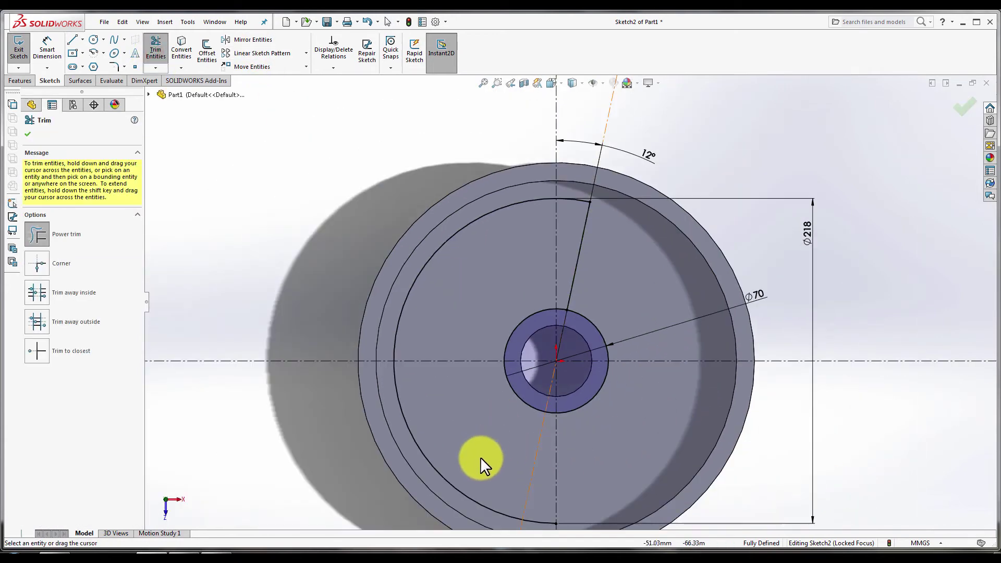
{"action": "left_click_drag", "start_coordinate": [625, 310], "coordinate": [575, 346]}
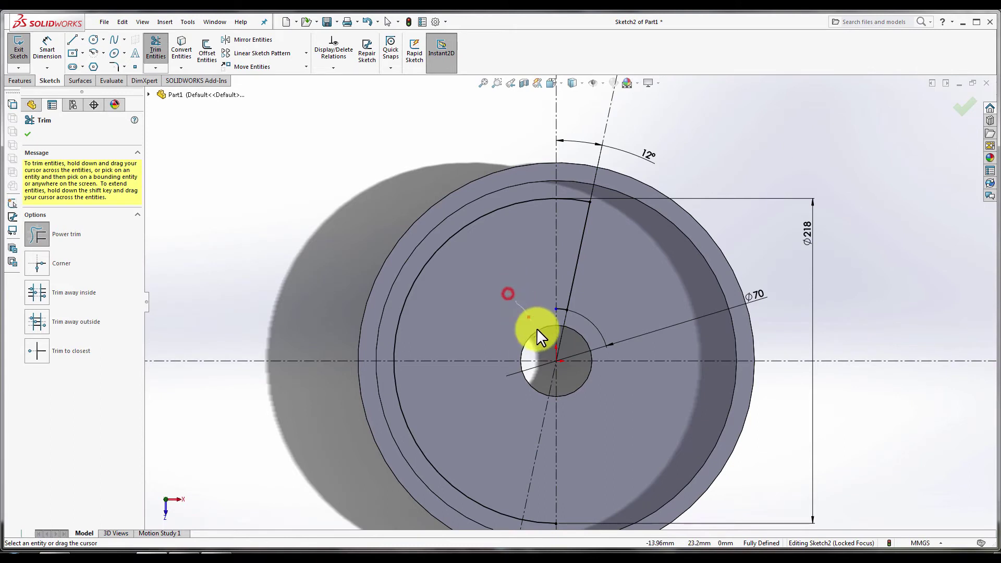
Trim the remaining left and lower arcs, leaving a narrow wedge outline
{"action": "left_click_drag", "start_coordinate": [536, 327], "coordinate": [536, 328]}
{"action": "left_click_drag", "start_coordinate": [473, 214], "coordinate": [473, 214]}
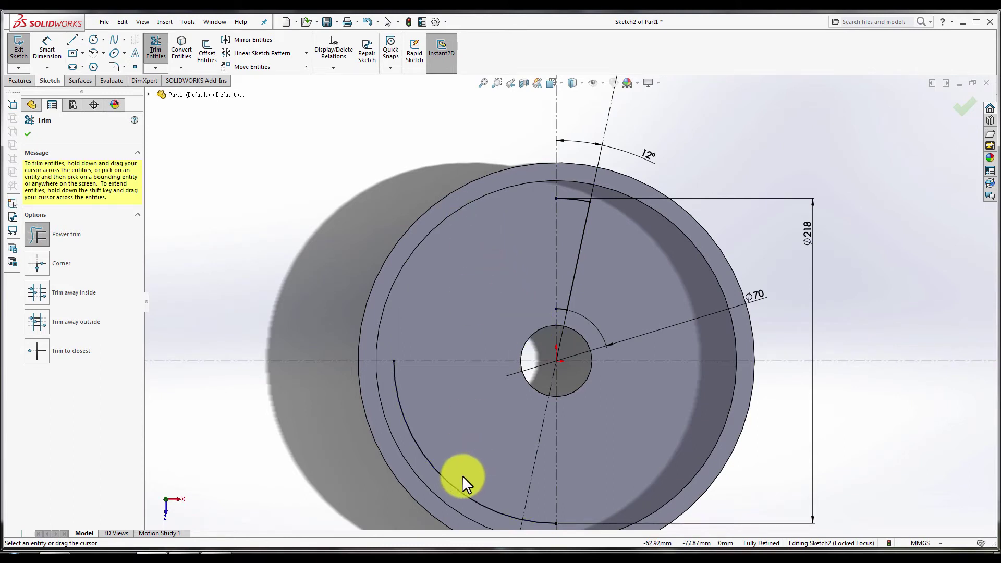
{"action": "left_click_drag", "start_coordinate": [458, 464], "coordinate": [439, 448]}
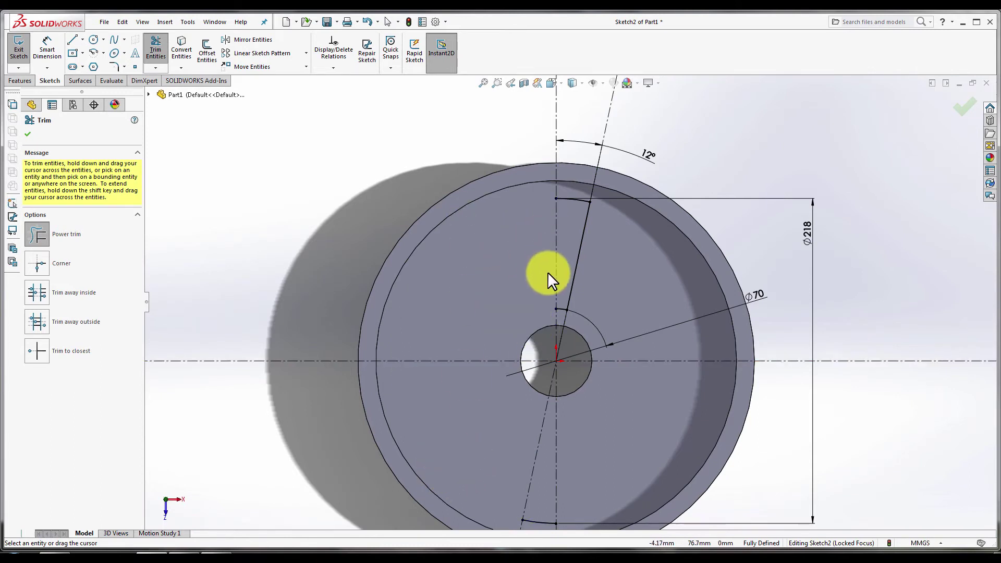
{"action": "left_click_drag", "start_coordinate": [523, 519], "coordinate": [543, 514]}
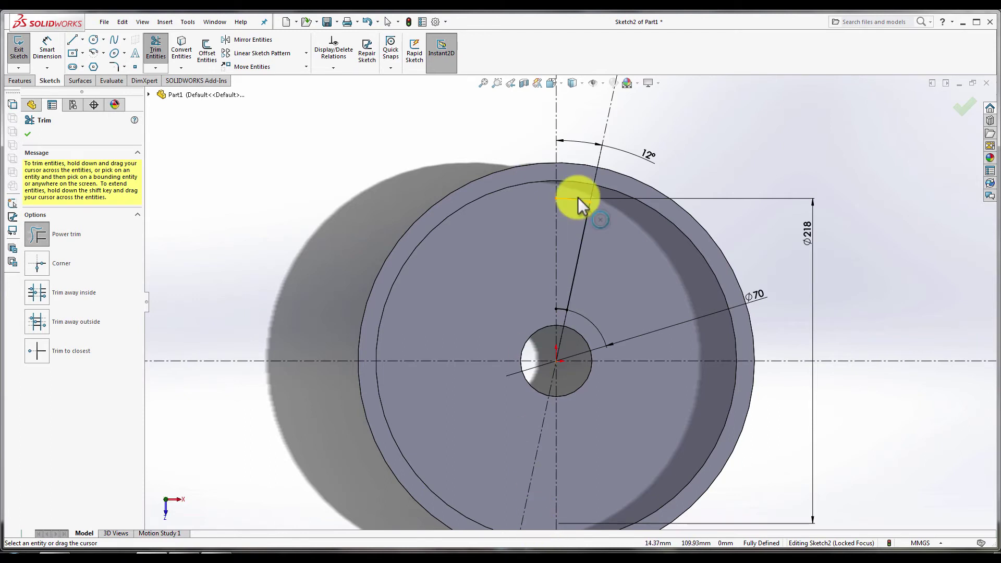
{"action": "scroll", "coordinate": [578, 203], "scroll_direction": "down", "scroll_amount": 1}
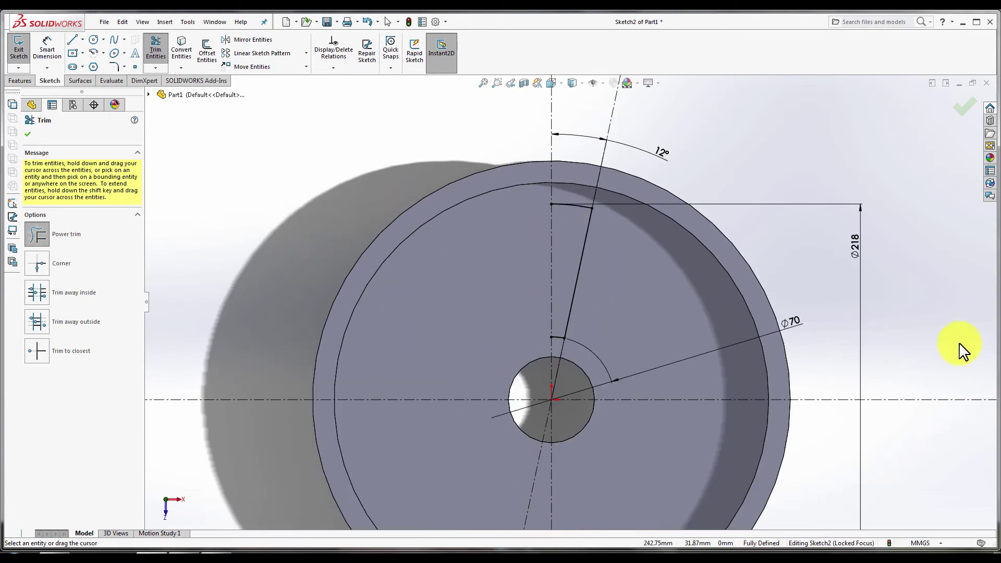
{"action": "scroll", "coordinate": [590, 366], "scroll_direction": "up", "scroll_amount": 1}
{"action": "scroll", "coordinate": [614, 360], "scroll_direction": "down", "scroll_amount": 1}
{"action": "scroll", "coordinate": [562, 367], "scroll_direction": "up", "scroll_amount": 2}
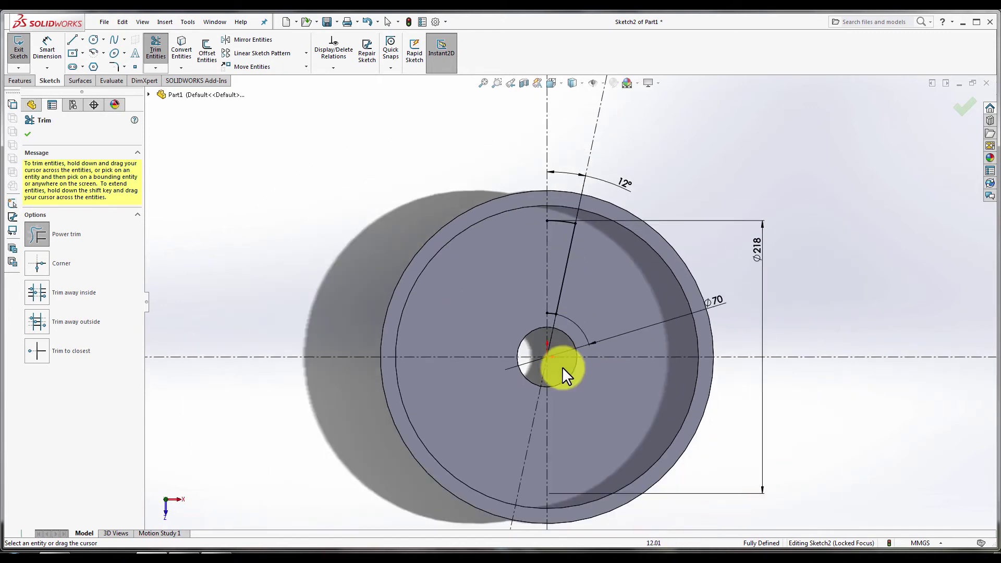
{"action": "scroll", "coordinate": [549, 308], "scroll_direction": "down", "scroll_amount": 1}
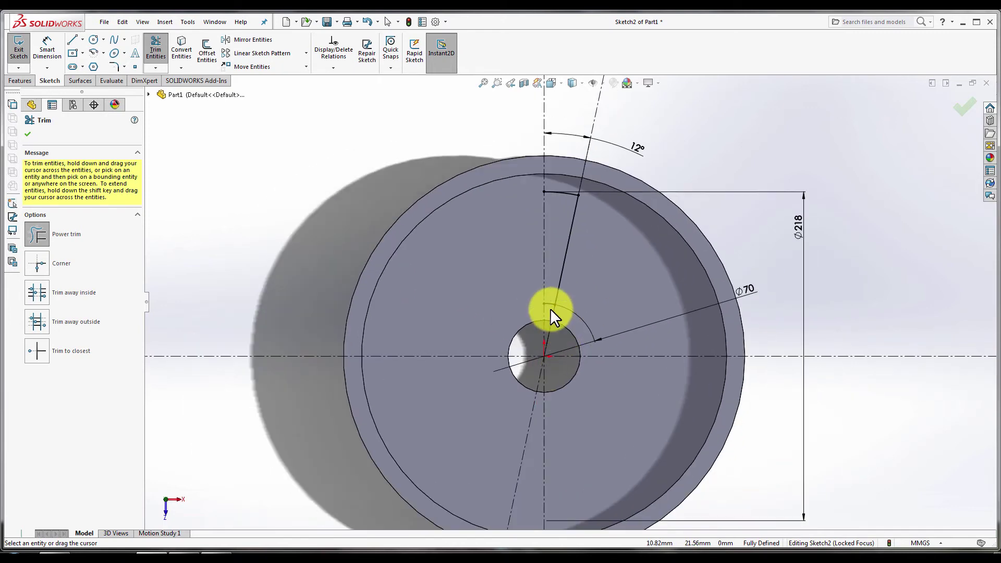
Mirror Line5, Arc1 and Arc2 about the vertical centreline Line2
{"action": "left_click", "coordinate": [245, 41]}
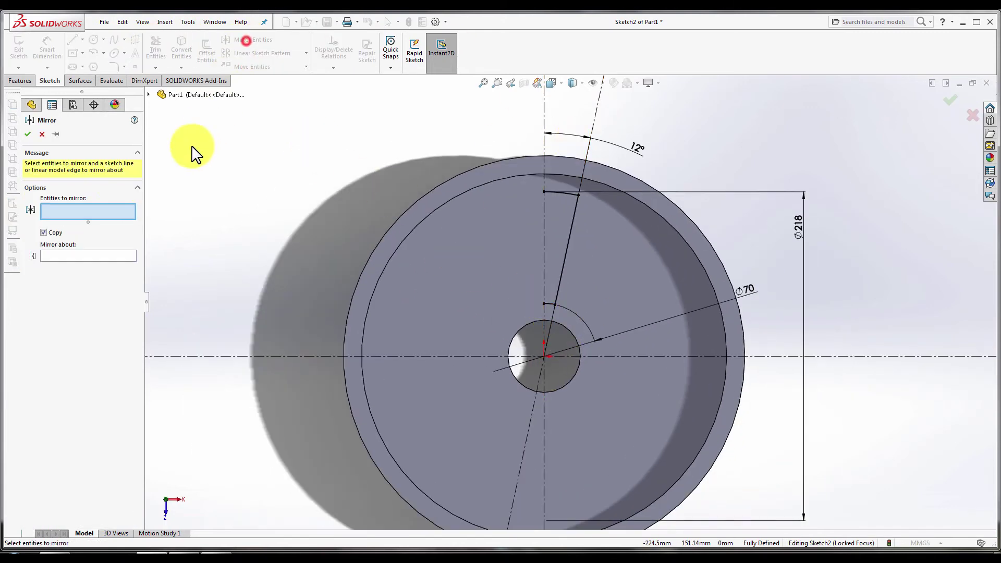
{"action": "left_click", "coordinate": [570, 195]}
{"action": "left_click", "coordinate": [572, 220]}
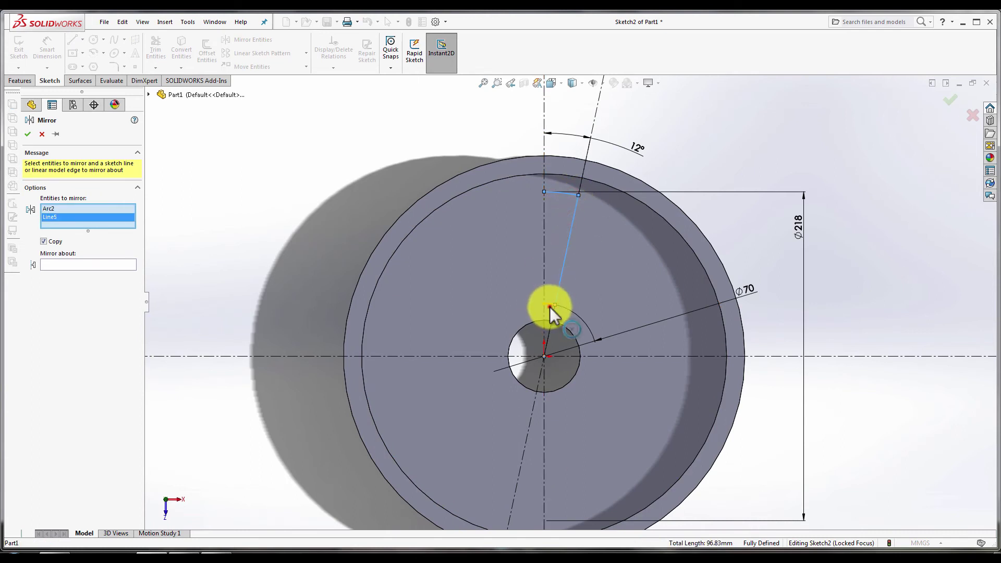
{"action": "left_click", "coordinate": [551, 310]}
{"action": "left_click", "coordinate": [131, 273]}
{"action": "left_click", "coordinate": [545, 249]}
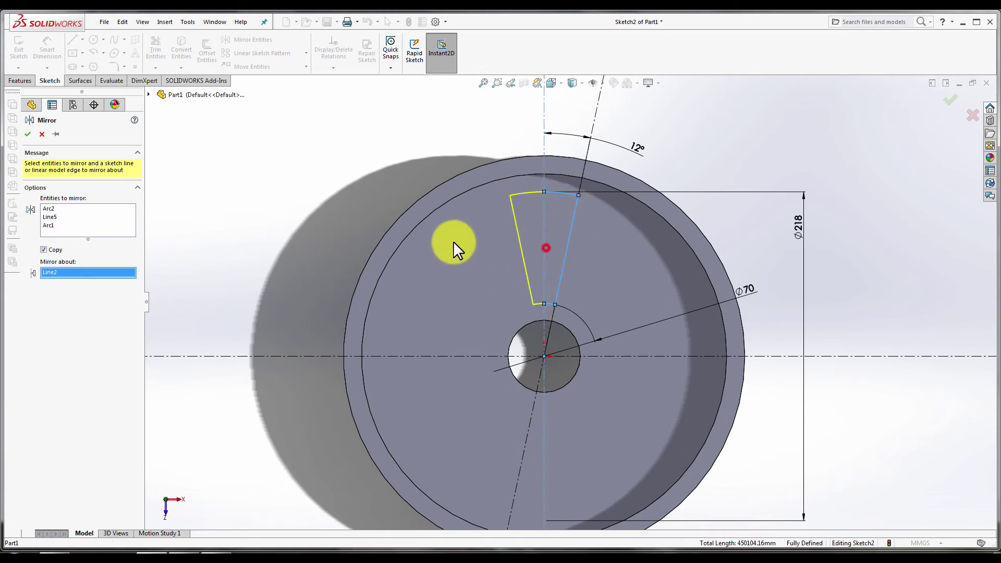
{"action": "left_click", "coordinate": [28, 134]}
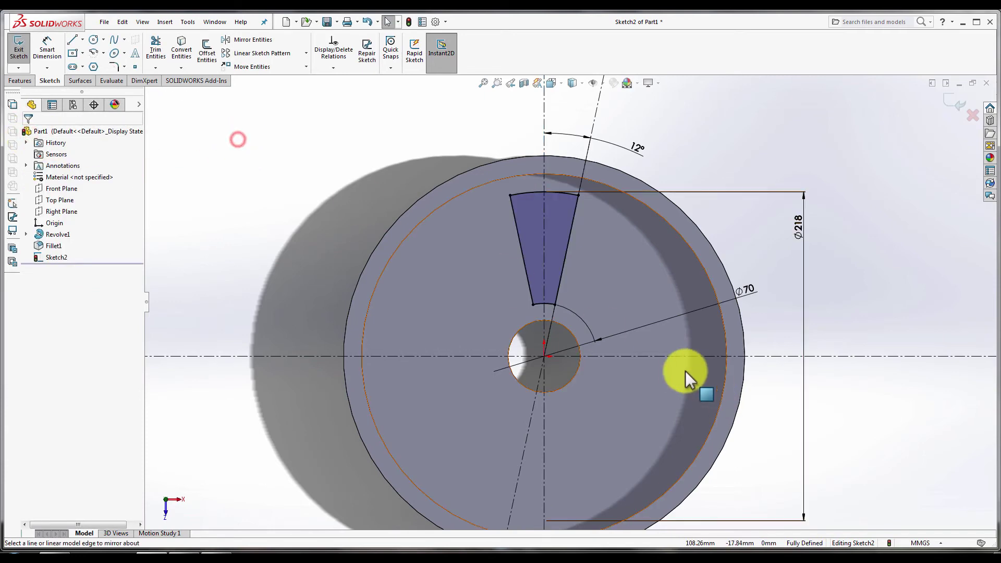
Zoom to fit the wheel and turn the view Normal To the wedge sketch
{"action": "mouse_move", "coordinate": [648, 384]}
{"action": "middle_mouse_down"}
{"action": "mouse_move", "coordinate": [626, 330]}
{"action": "mouse_move", "coordinate": [527, 232]}
{"action": "mouse_move", "coordinate": [575, 280]}
{"action": "middle_mouse_up"}
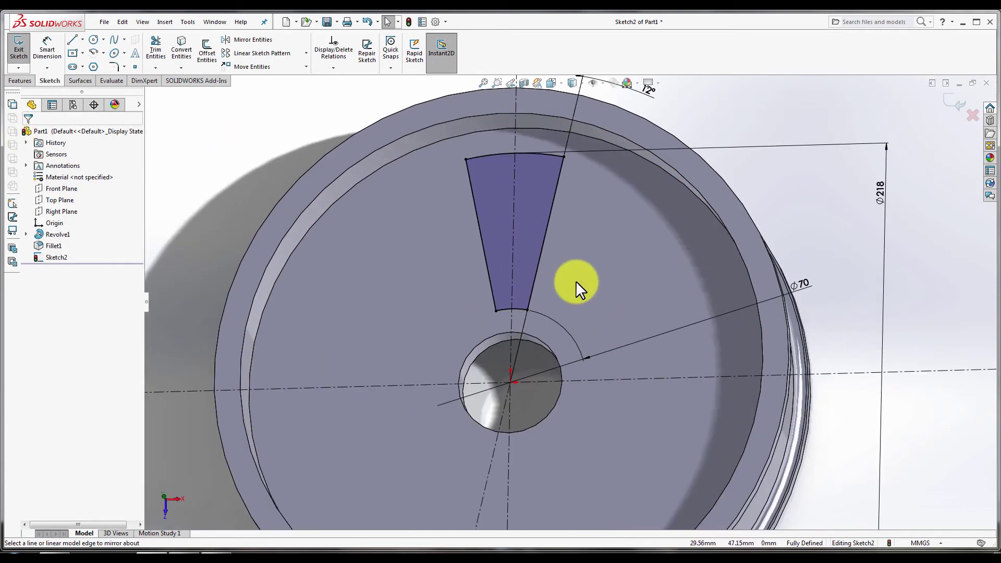
{"action": "key", "text": "f"}
{"action": "key", "text": "space"}
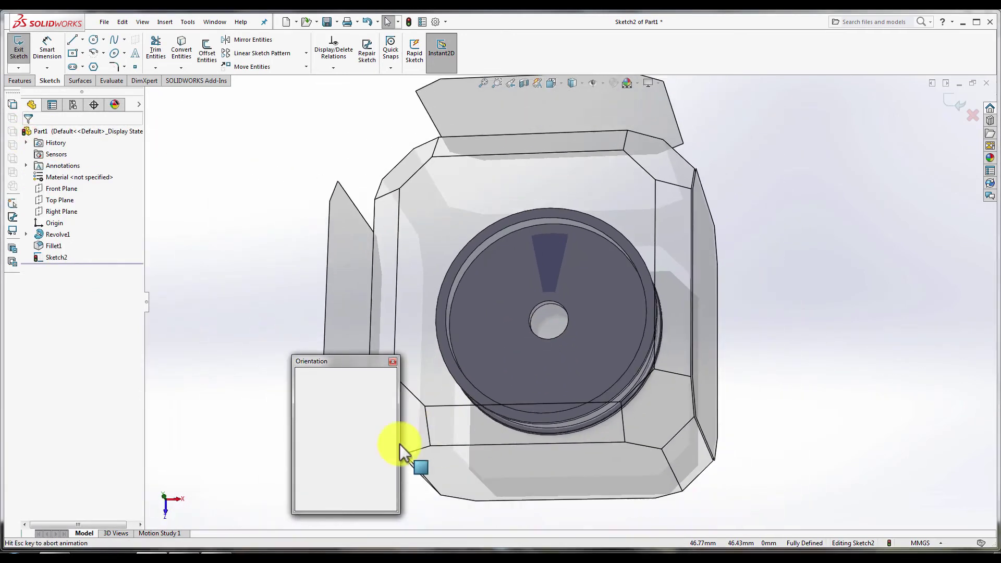
{"action": "left_click", "coordinate": [380, 423]}
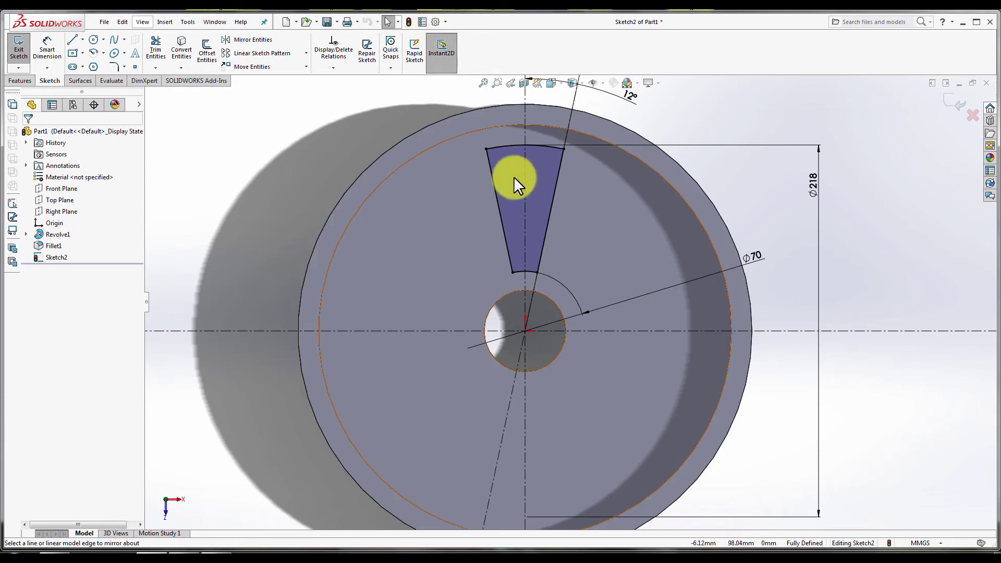
Cut the wedge with a Through All - Both end condition, creating Cut-Extrude1
{"action": "right_click_drag", "start_coordinate": [563, 234], "coordinate": [608, 261]}
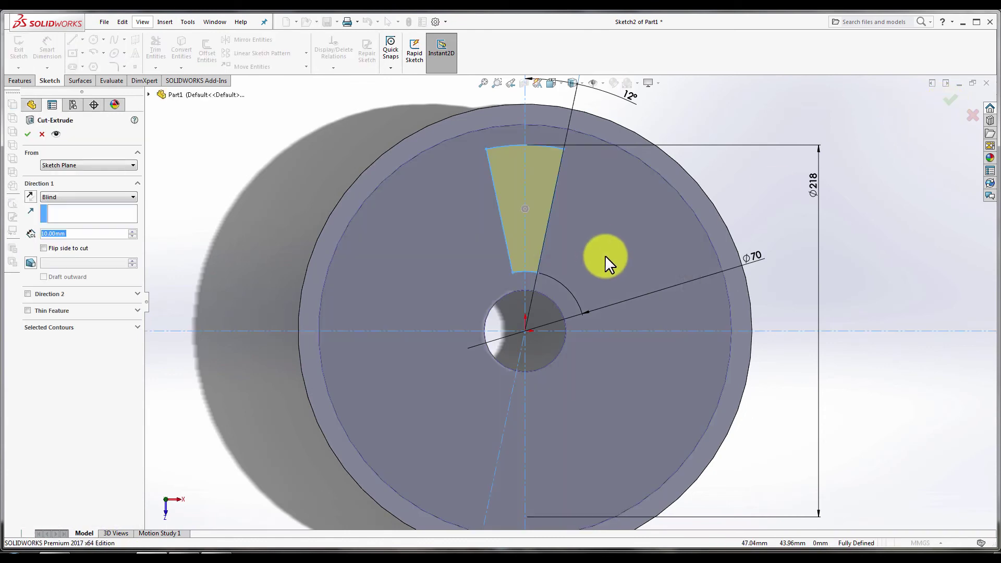
{"action": "mouse_move", "coordinate": [608, 261]}
{"action": "middle_mouse_down"}
{"action": "mouse_move", "coordinate": [585, 100]}
{"action": "mouse_move", "coordinate": [541, 177]}
{"action": "mouse_move", "coordinate": [540, 219]}
{"action": "middle_mouse_up"}
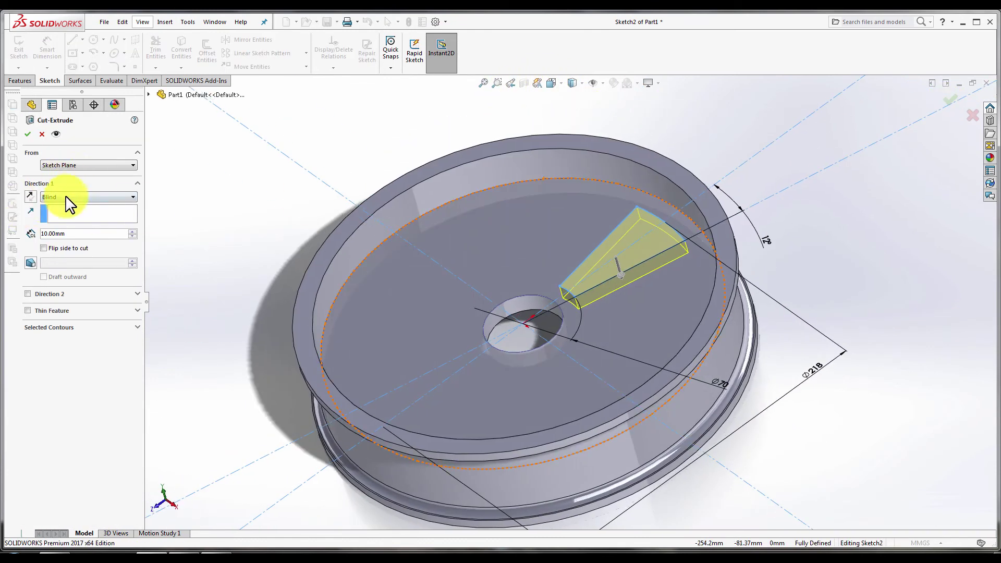
{"action": "left_click", "coordinate": [66, 197]}
{"action": "left_click", "coordinate": [61, 220]}
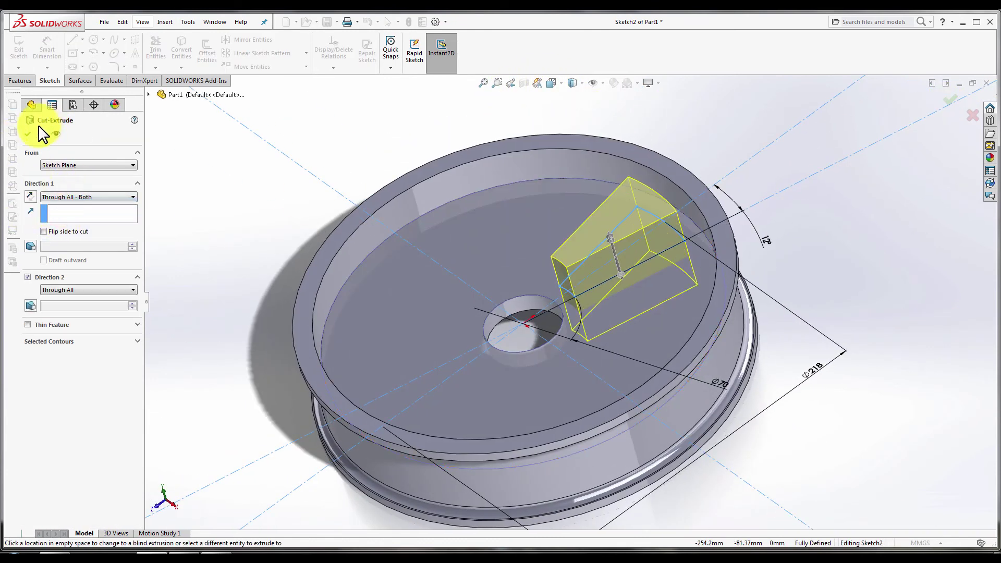
{"action": "left_click", "coordinate": [29, 135]}
{"action": "mouse_move", "coordinate": [499, 223]}
{"action": "middle_mouse_down"}
{"action": "mouse_move", "coordinate": [540, 216]}
{"action": "mouse_move", "coordinate": [523, 230]}
{"action": "middle_mouse_up"}
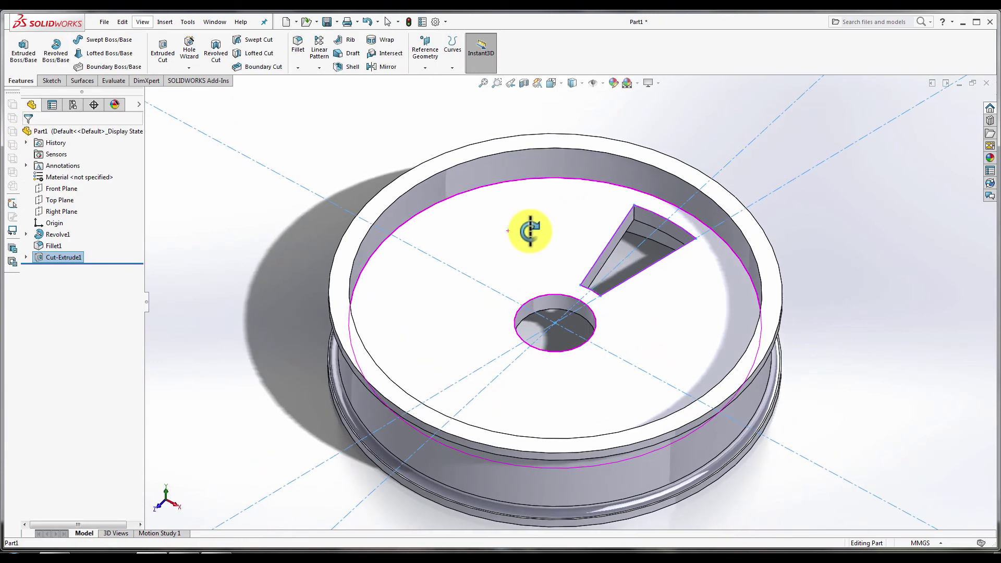
Fillet the wedge cutout's four corner edges with a 6 mm radius
{"action": "left_click", "coordinate": [284, 116]}
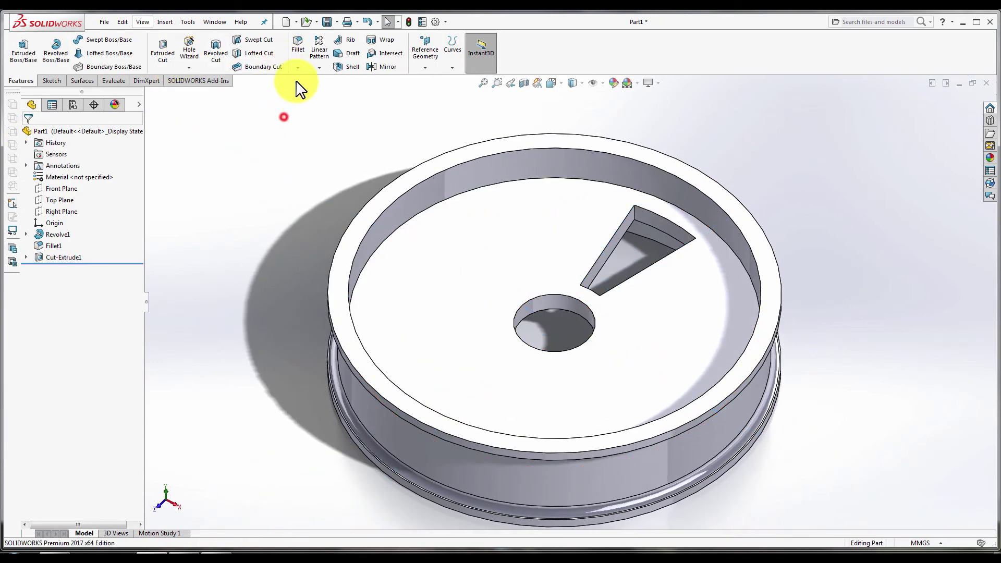
{"action": "left_click", "coordinate": [304, 58]}
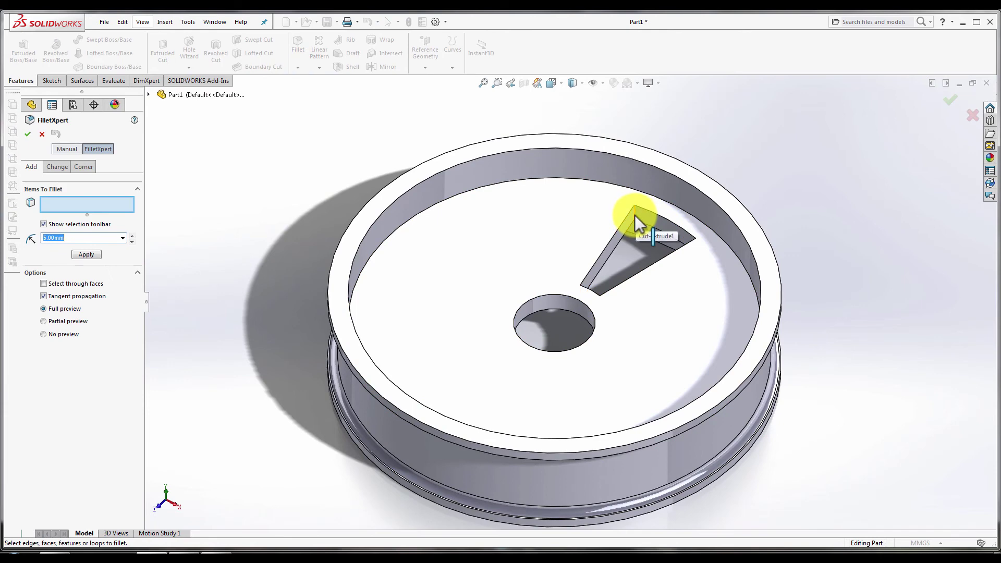
{"action": "left_click", "coordinate": [635, 216]}
{"action": "mouse_move", "coordinate": [648, 250]}
{"action": "middle_mouse_down"}
{"action": "mouse_move", "coordinate": [604, 358]}
{"action": "mouse_move", "coordinate": [555, 357]}
{"action": "mouse_move", "coordinate": [643, 431]}
{"action": "mouse_move", "coordinate": [545, 357]}
{"action": "mouse_move", "coordinate": [659, 290]}
{"action": "mouse_move", "coordinate": [658, 317]}
{"action": "middle_mouse_up"}
{"action": "left_click", "coordinate": [545, 351]}
{"action": "left_click", "coordinate": [542, 357]}
{"action": "left_click", "coordinate": [657, 315]}
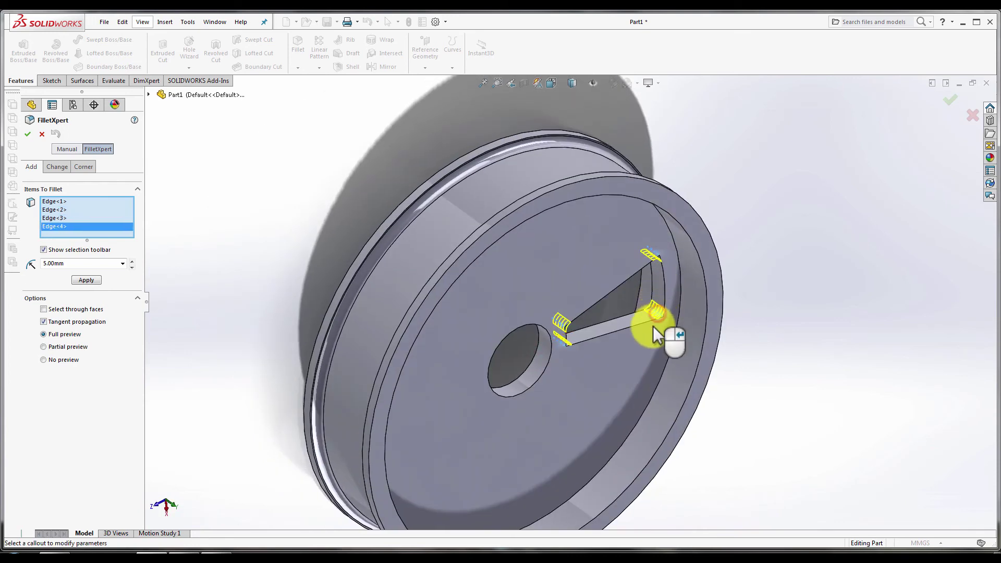
{"action": "double_click", "coordinate": [68, 263]}
{"action": "type", "text": "6"}
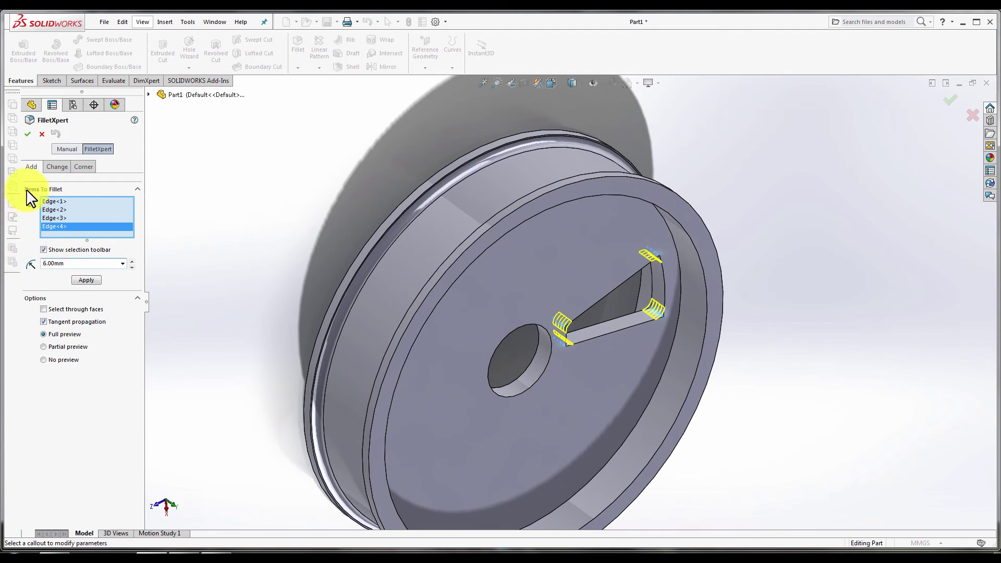
{"action": "left_click", "coordinate": [27, 134]}
{"action": "mouse_move", "coordinate": [793, 341]}
{"action": "middle_mouse_down"}
{"action": "mouse_move", "coordinate": [735, 310]}
{"action": "mouse_move", "coordinate": [535, 476]}
{"action": "middle_mouse_up"}
{"action": "scroll", "coordinate": [535, 476], "scroll_direction": "down", "scroll_amount": 3}
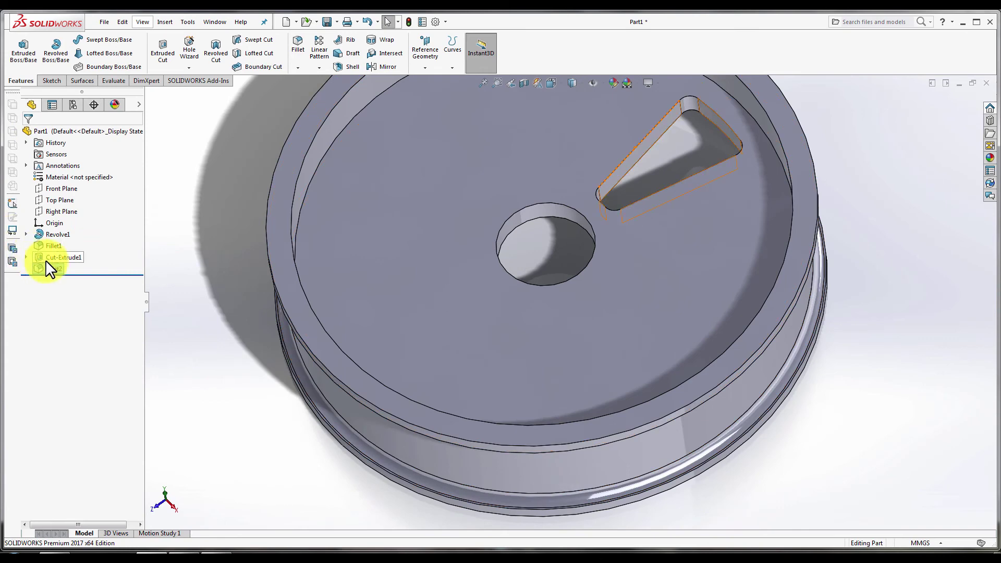
{"action": "scroll", "coordinate": [359, 351], "scroll_direction": "up", "scroll_amount": 2}
{"action": "scroll", "coordinate": [359, 352], "scroll_direction": "up", "scroll_amount": 2}
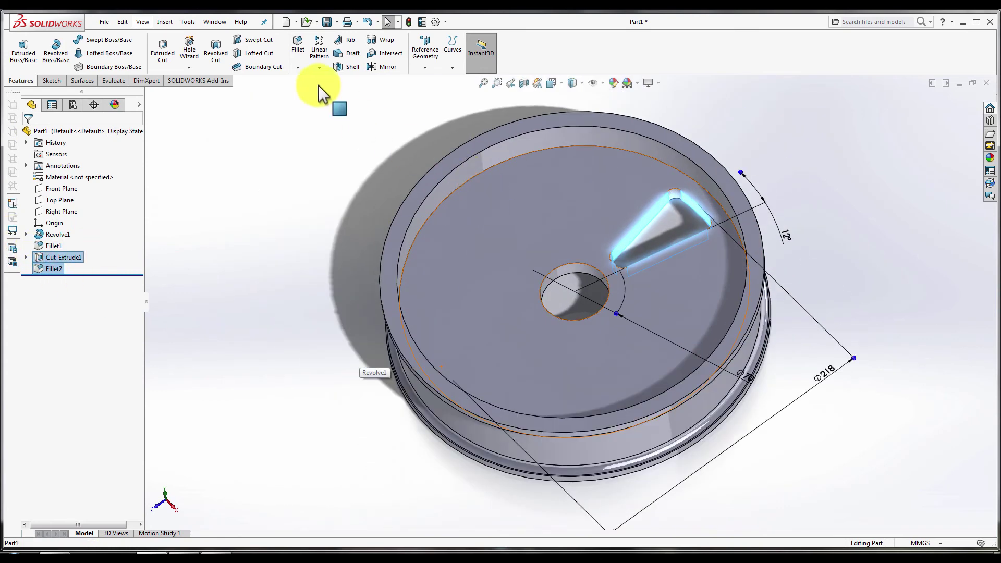
Circular-pattern Cut-Extrude1 and Fillet2 10 times over 360° about the hub hole
{"action": "left_click", "coordinate": [319, 67]}
{"action": "left_click", "coordinate": [330, 103]}
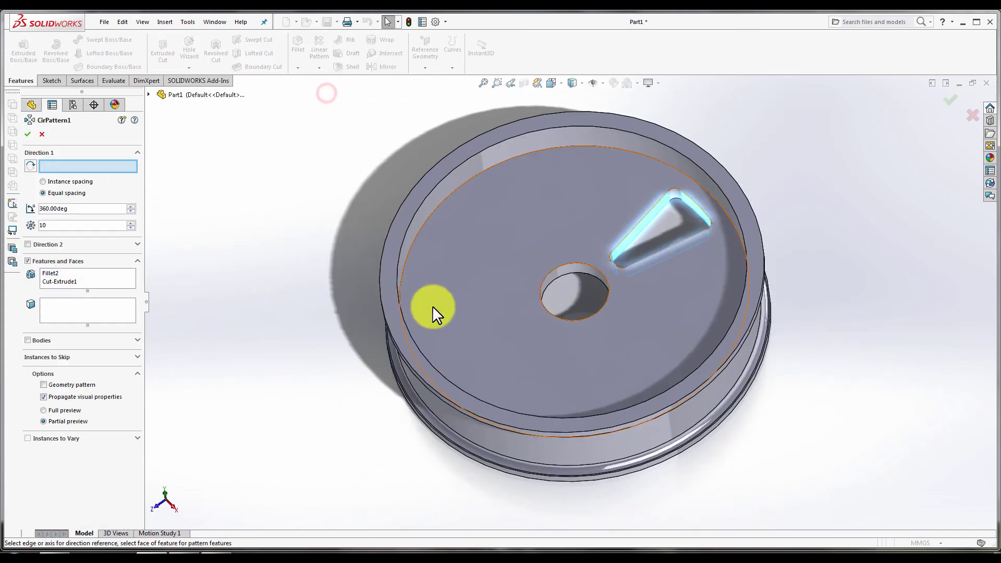
{"action": "left_click", "coordinate": [574, 282]}
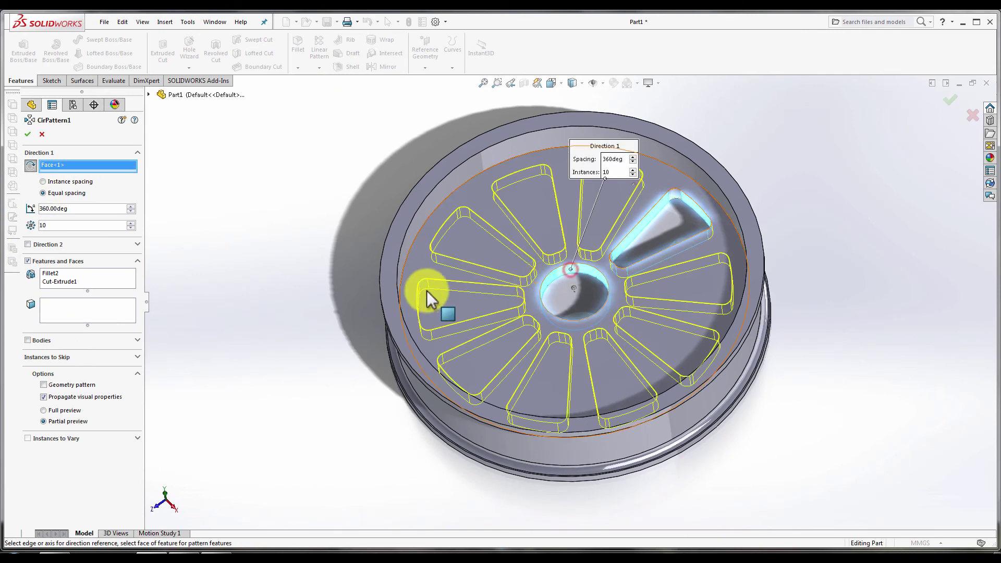
{"action": "left_click", "coordinate": [30, 140]}
{"action": "mouse_move", "coordinate": [291, 292]}
{"action": "middle_mouse_down"}
{"action": "mouse_move", "coordinate": [358, 302]}
{"action": "mouse_move", "coordinate": [308, 335]}
{"action": "mouse_move", "coordinate": [302, 286]}
{"action": "mouse_move", "coordinate": [357, 258]}
{"action": "mouse_move", "coordinate": [536, 257]}
{"action": "middle_mouse_up"}
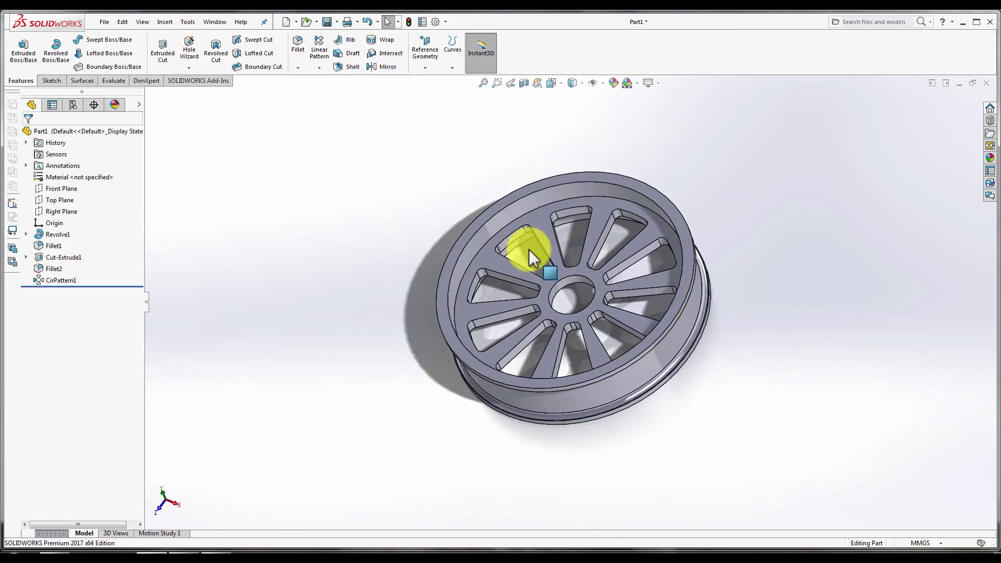
{"action": "scroll", "coordinate": [542, 230], "scroll_direction": "down", "scroll_amount": 3}
{"action": "left_click", "coordinate": [524, 306]}
{"action": "mouse_move", "coordinate": [525, 306]}
{"action": "middle_mouse_down"}
{"action": "mouse_move", "coordinate": [622, 427]}
{"action": "mouse_move", "coordinate": [714, 429]}
{"action": "mouse_move", "coordinate": [684, 436]}
{"action": "middle_mouse_up"}
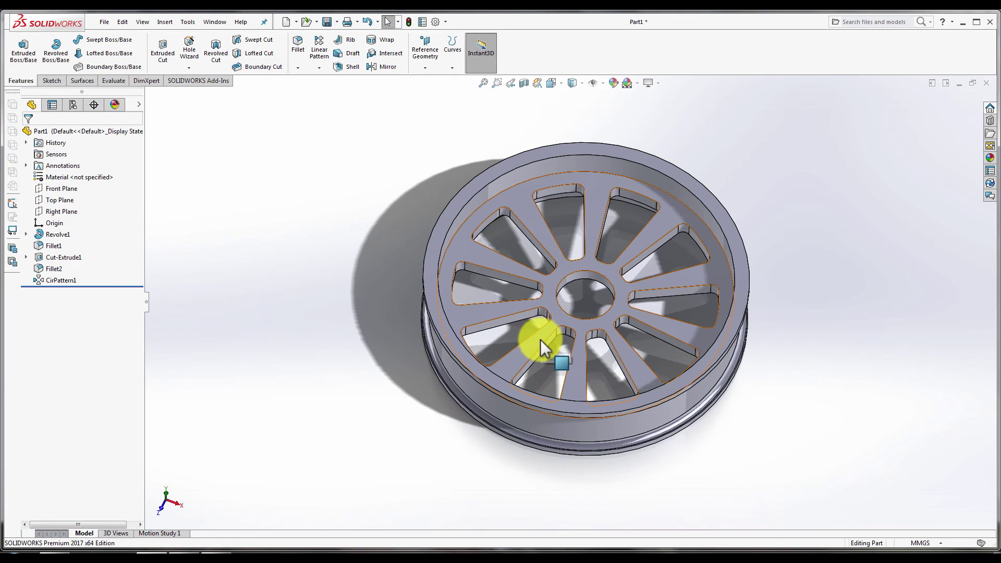
{"action": "key", "text": "ctrl+7"}
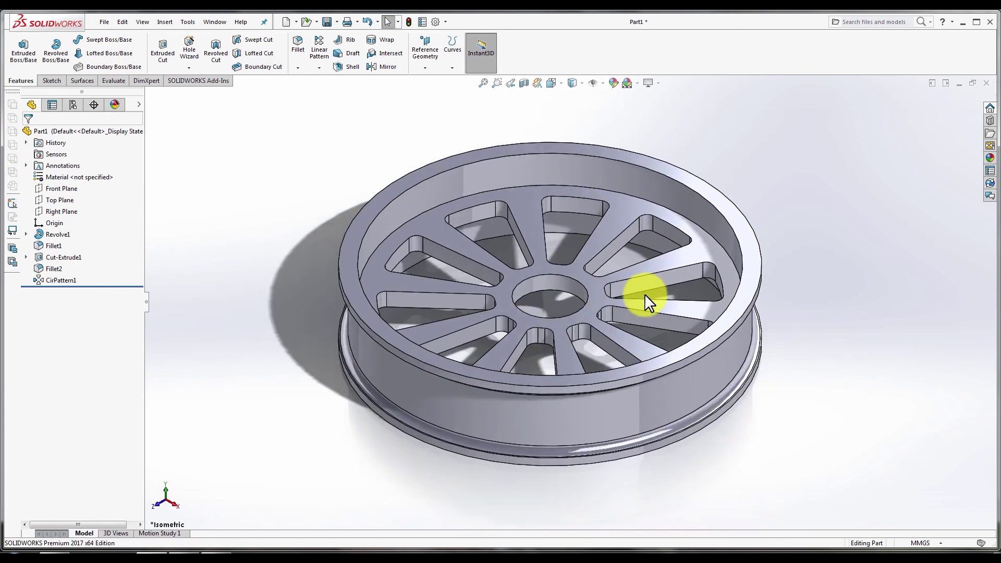
{"action": "left_click", "coordinate": [812, 372]}
{"action": "left_click", "coordinate": [329, 472]}
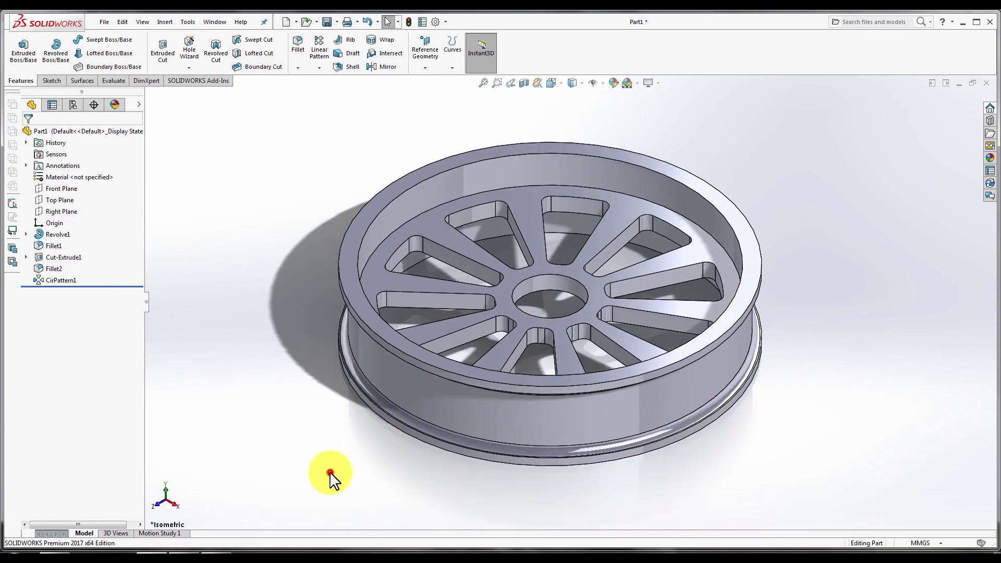
{"action": "scroll", "coordinate": [508, 447], "scroll_direction": "down", "scroll_amount": 2}
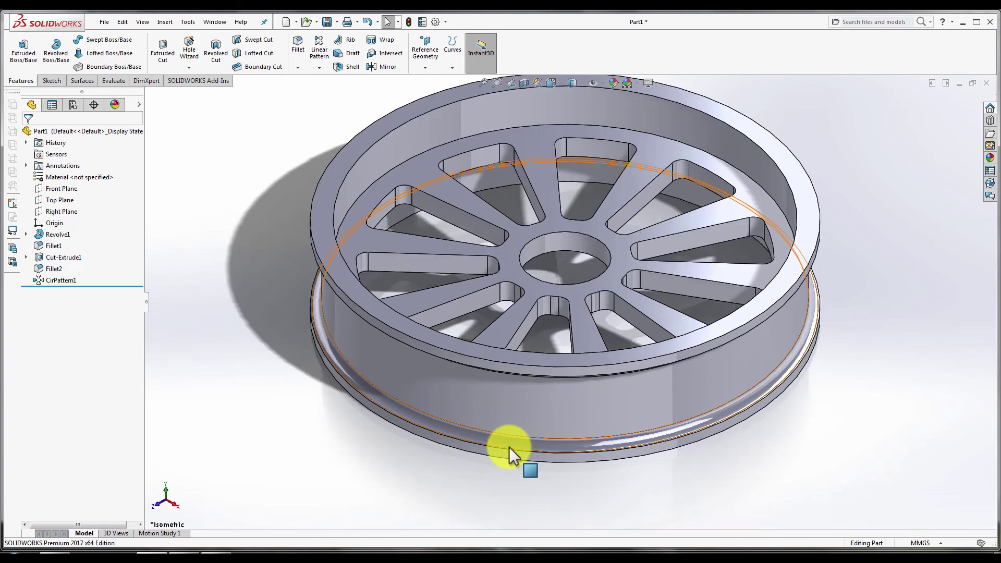
{"action": "mouse_move", "coordinate": [608, 275]}
{"action": "middle_mouse_down"}
{"action": "mouse_move", "coordinate": [633, 284]}
{"action": "mouse_move", "coordinate": [625, 302]}
{"action": "mouse_move", "coordinate": [610, 279]}
{"action": "mouse_move", "coordinate": [634, 298]}
{"action": "mouse_move", "coordinate": [628, 276]}
{"action": "mouse_move", "coordinate": [615, 301]}
{"action": "middle_mouse_up"}
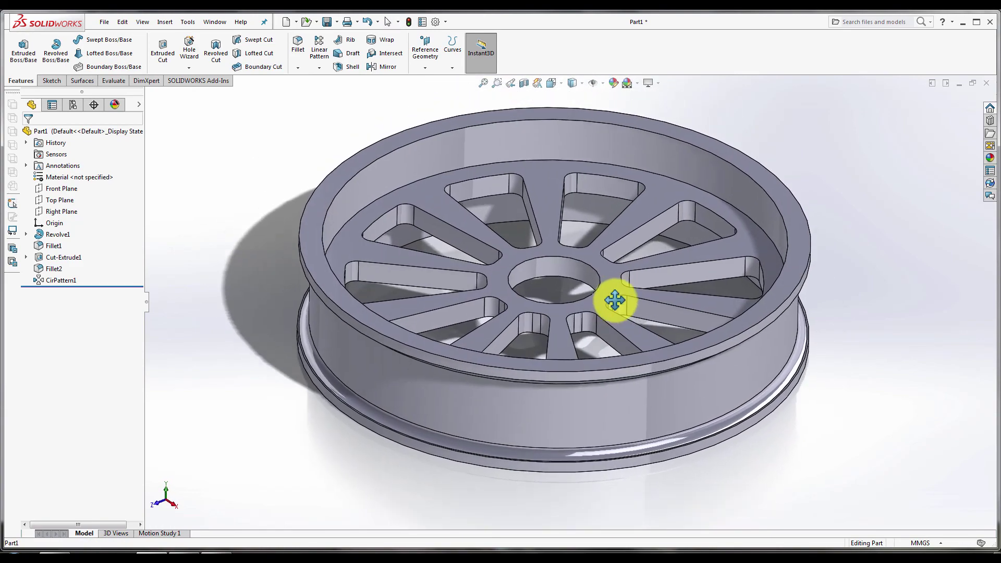
{"action": "scroll", "coordinate": [591, 327], "scroll_direction": "down", "scroll_amount": 1}
{"action": "scroll", "coordinate": [588, 325], "scroll_direction": "down", "scroll_amount": 1}
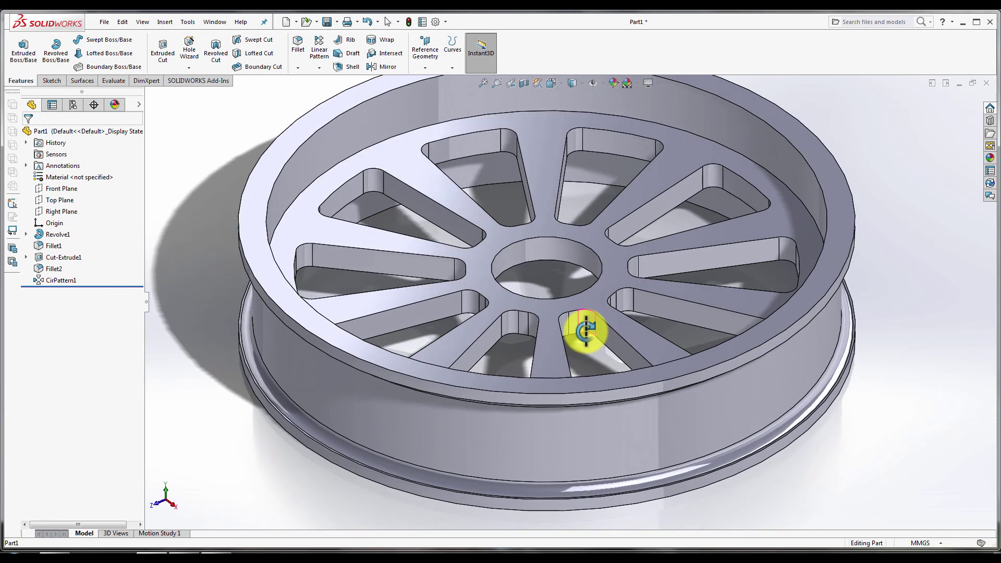
{"action": "key", "text": "Escape"}
{"action": "key", "text": "ctrl+7"}
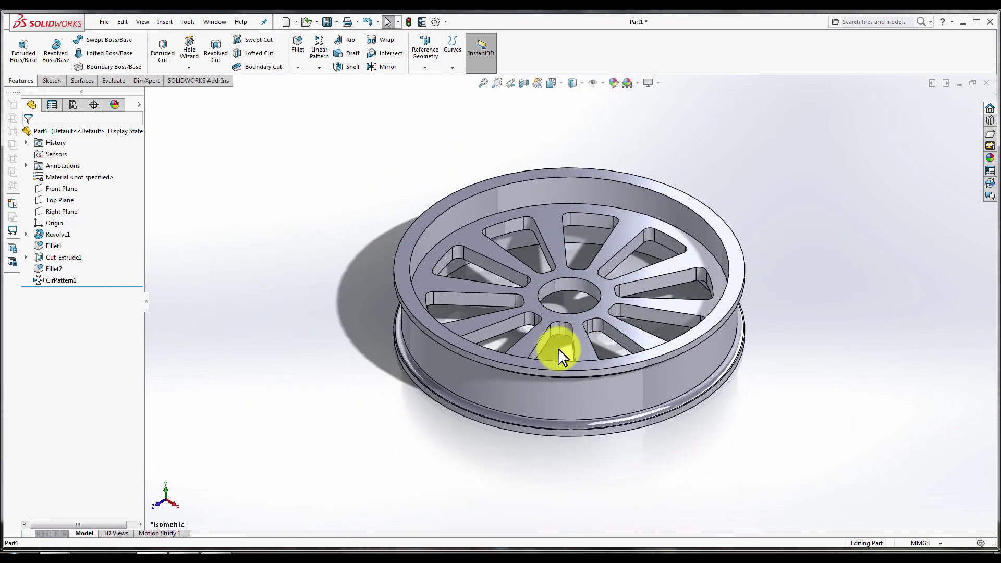
{"action": "key", "text": "space"}
{"action": "left_click", "coordinate": [556, 214]}
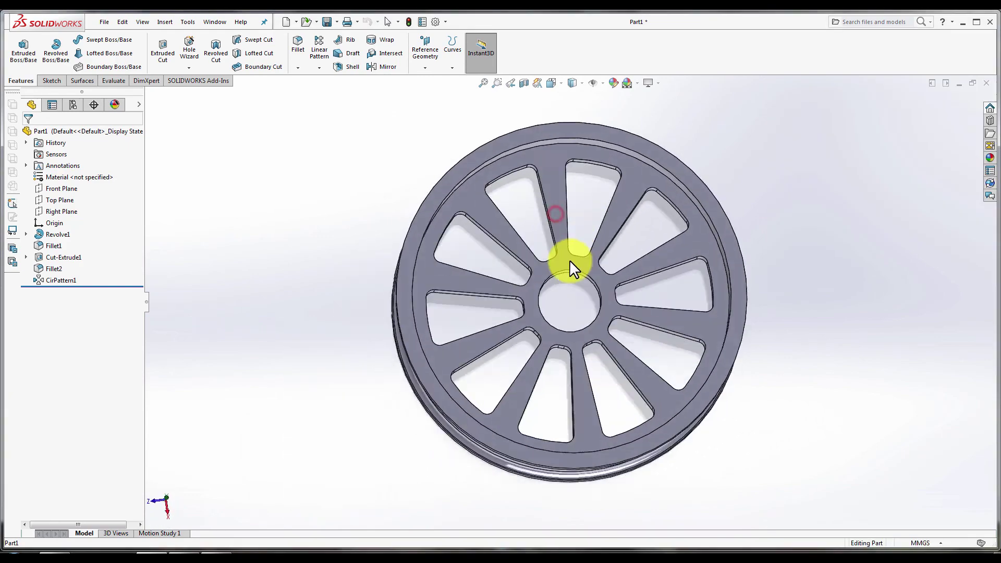
{"action": "key", "text": "ctrl+7"}
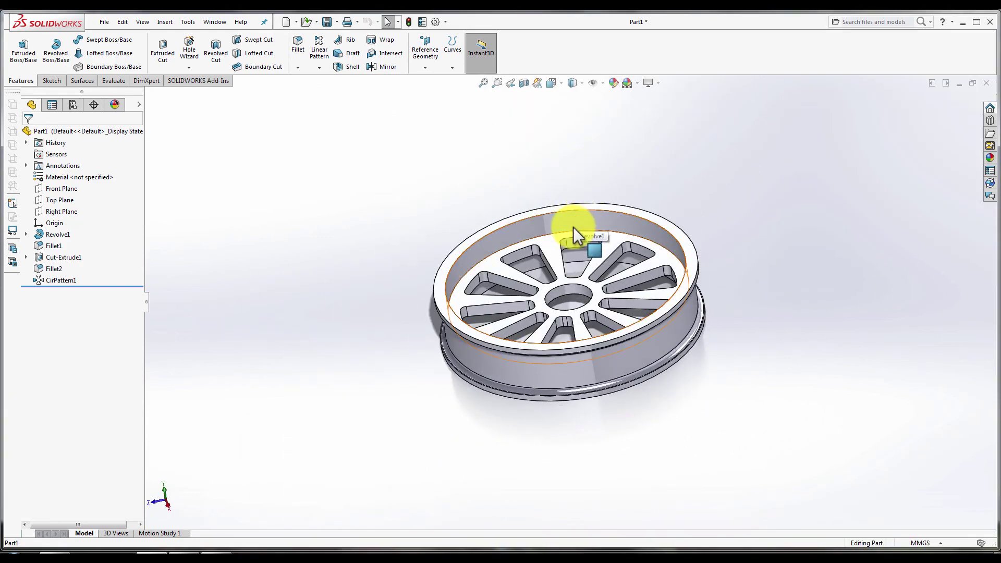
{"action": "key", "text": "f"}
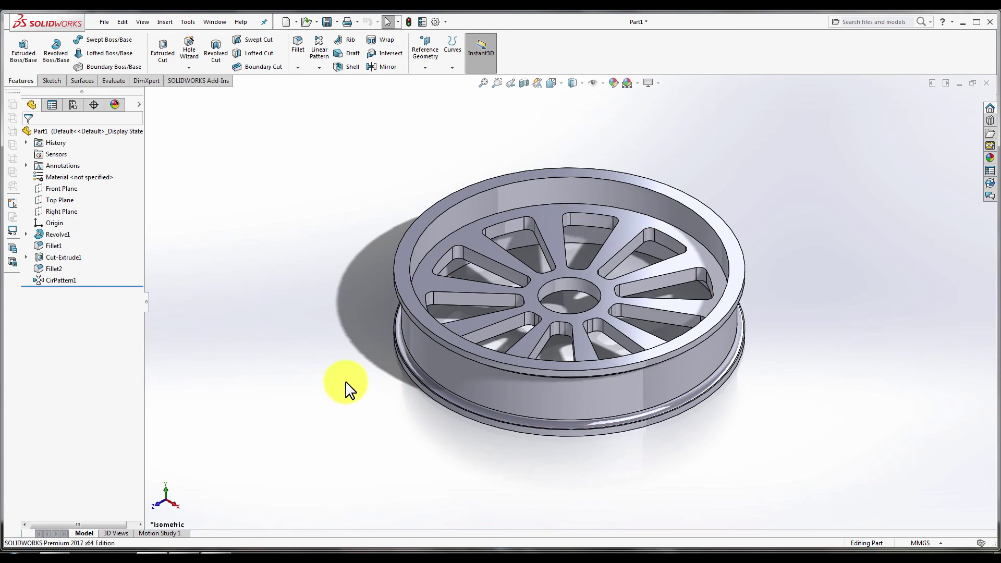
{"action": "key", "text": "ctrl+s"}
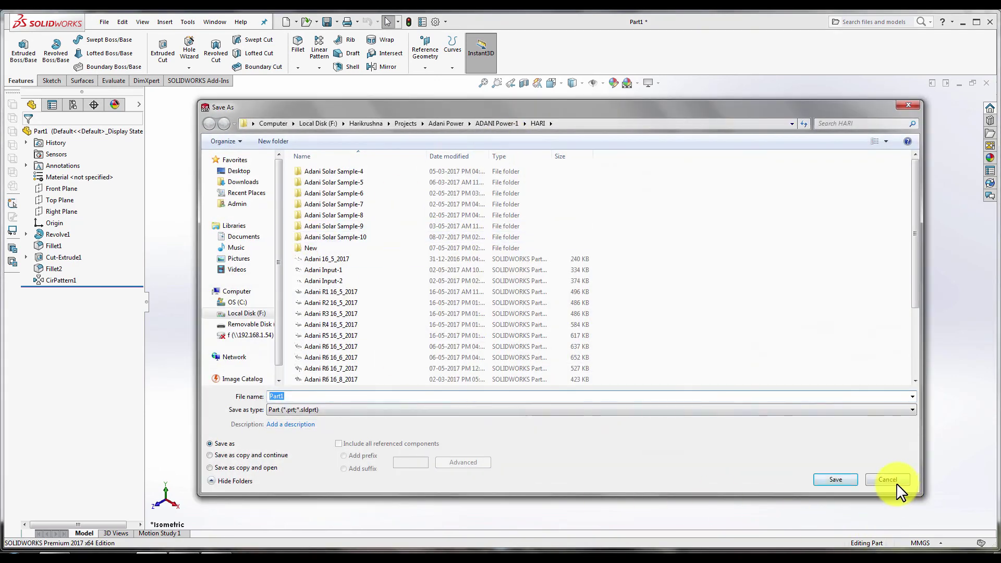
{"action": "left_click", "coordinate": [899, 480]}
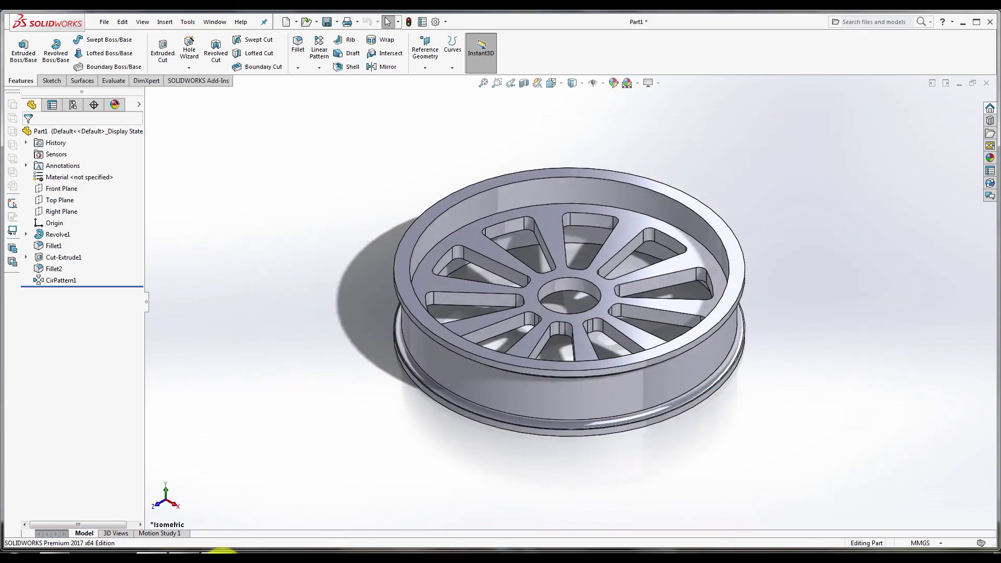